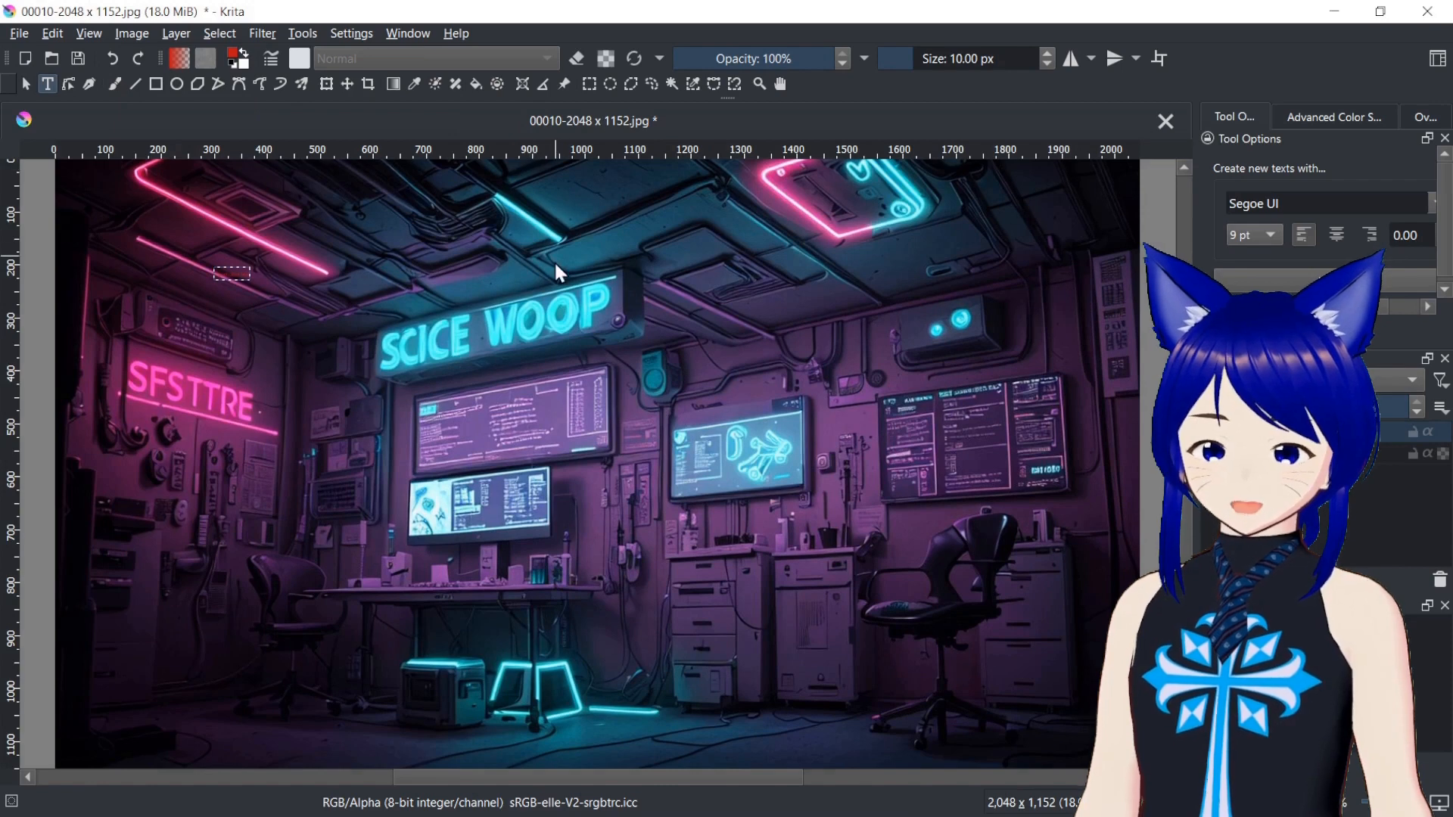
Try to create a text box across the ceiling area using cyan sampled from the SCICE WOOP sign.
left_click(575, 301)
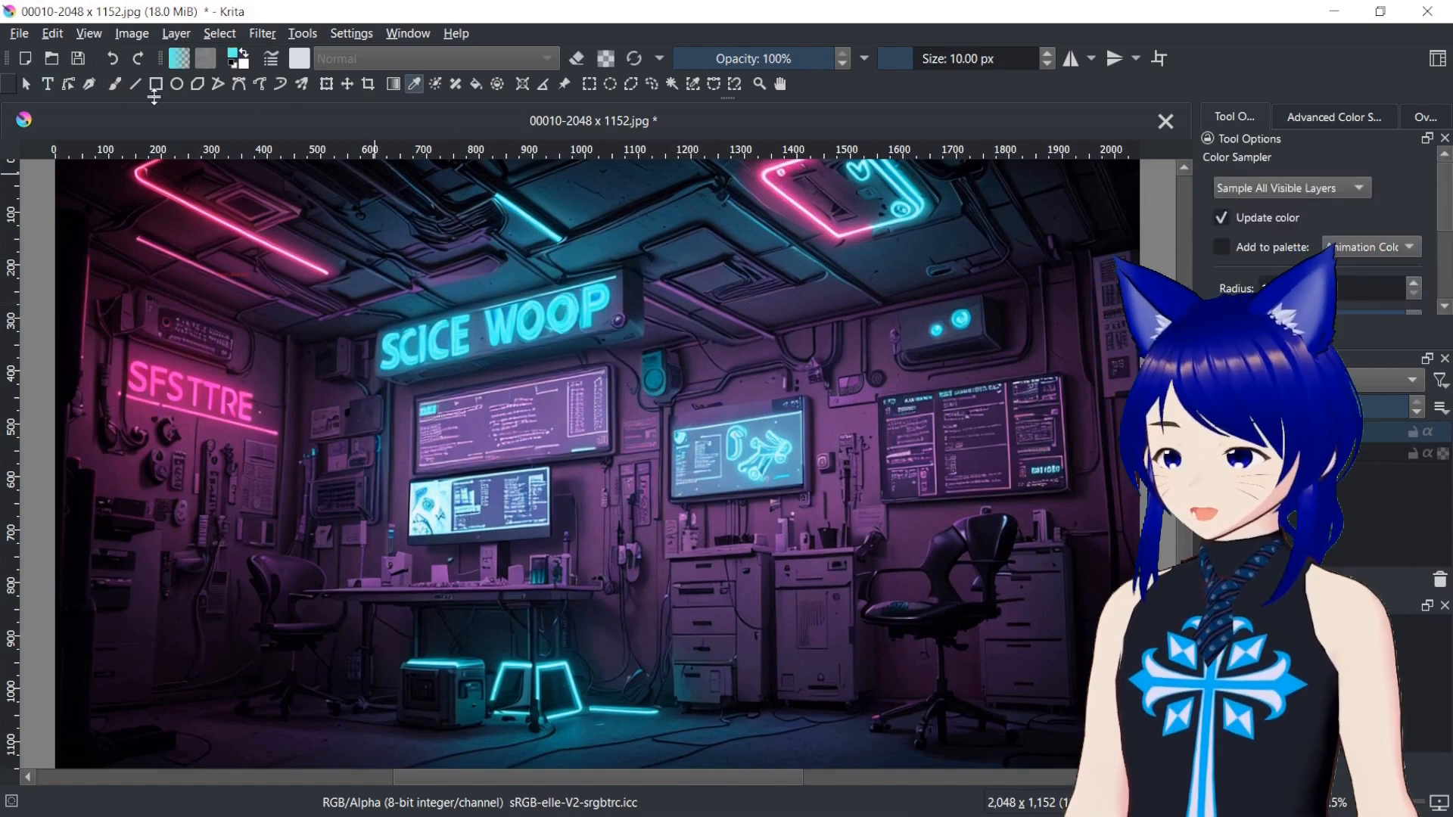
key("t")
left_click_drag(249, 239, 1052, 623)
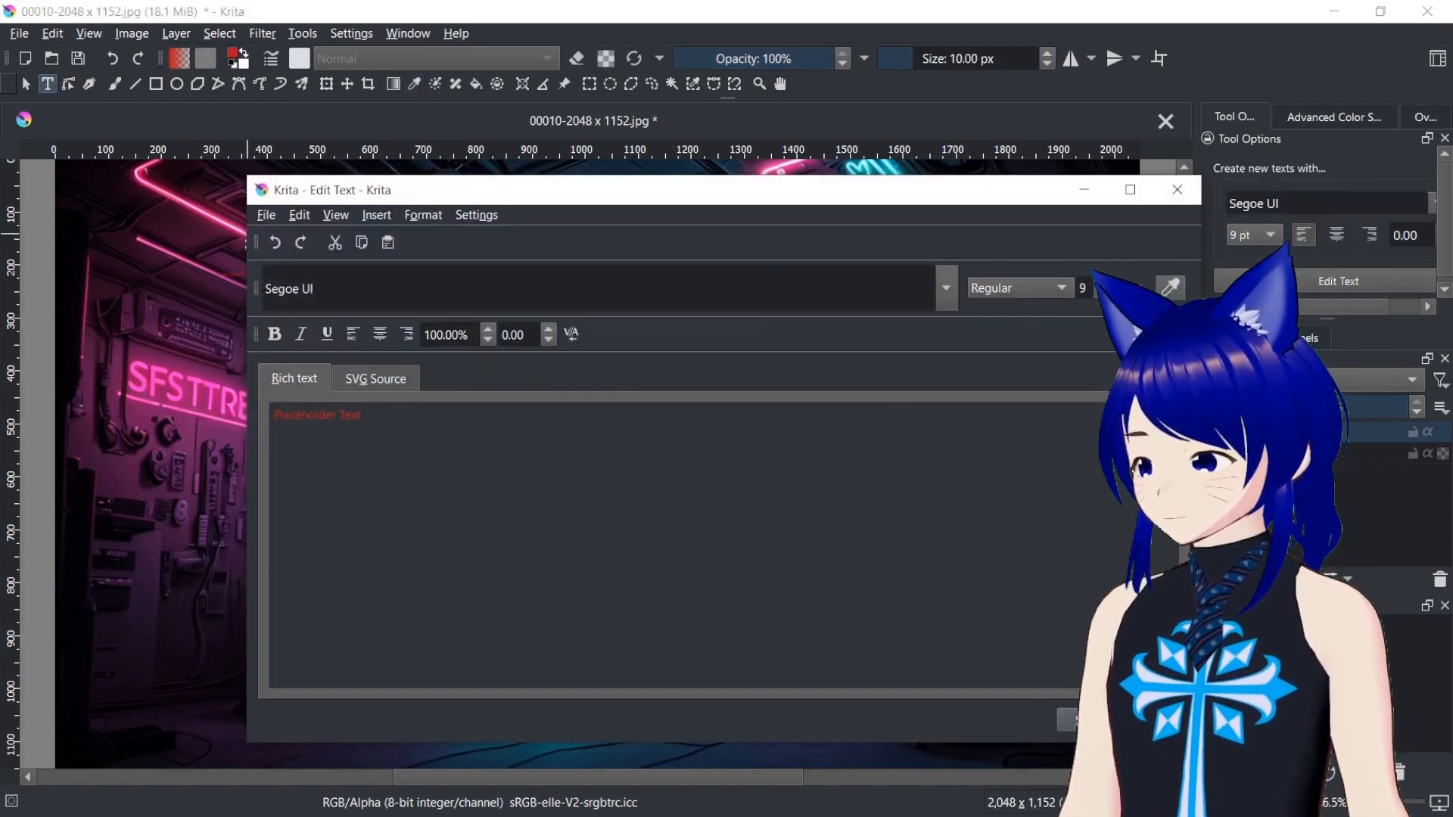
left_click(1158, 719)
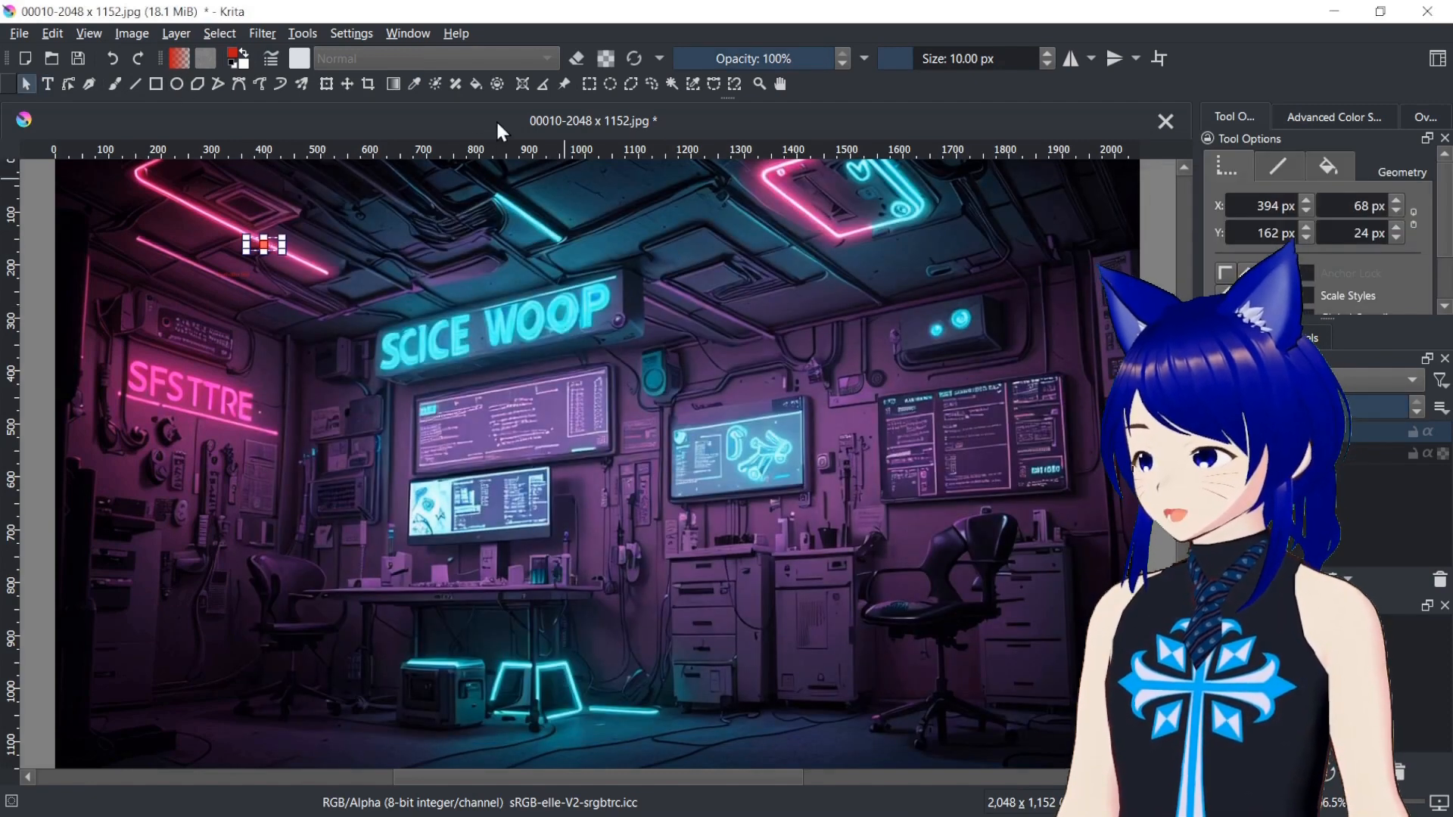
Try to carry cyan #72feff into the Text tool by sampling it and confirming it as the foreground color.
left_click(415, 84)
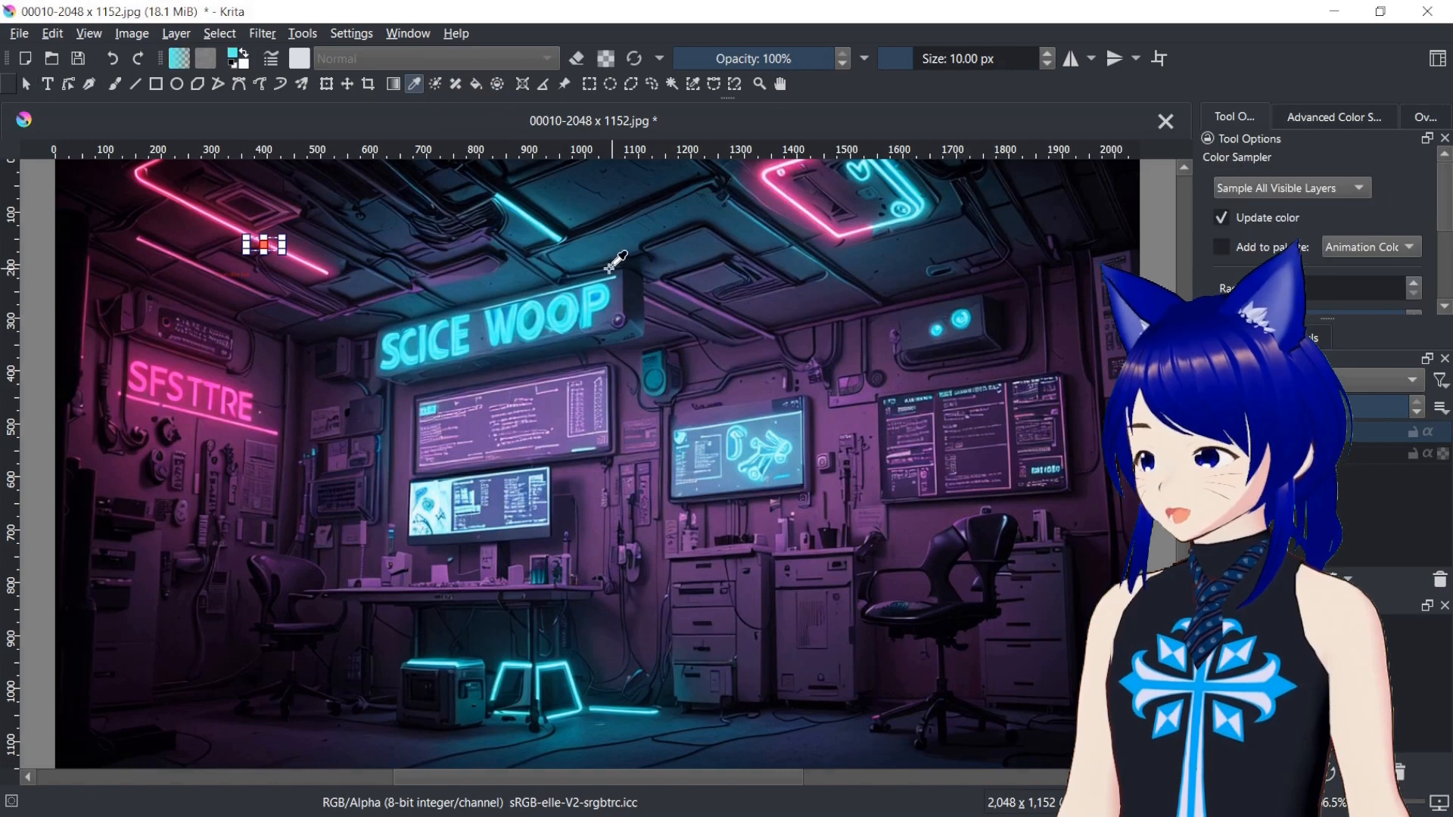
left_click(27, 83)
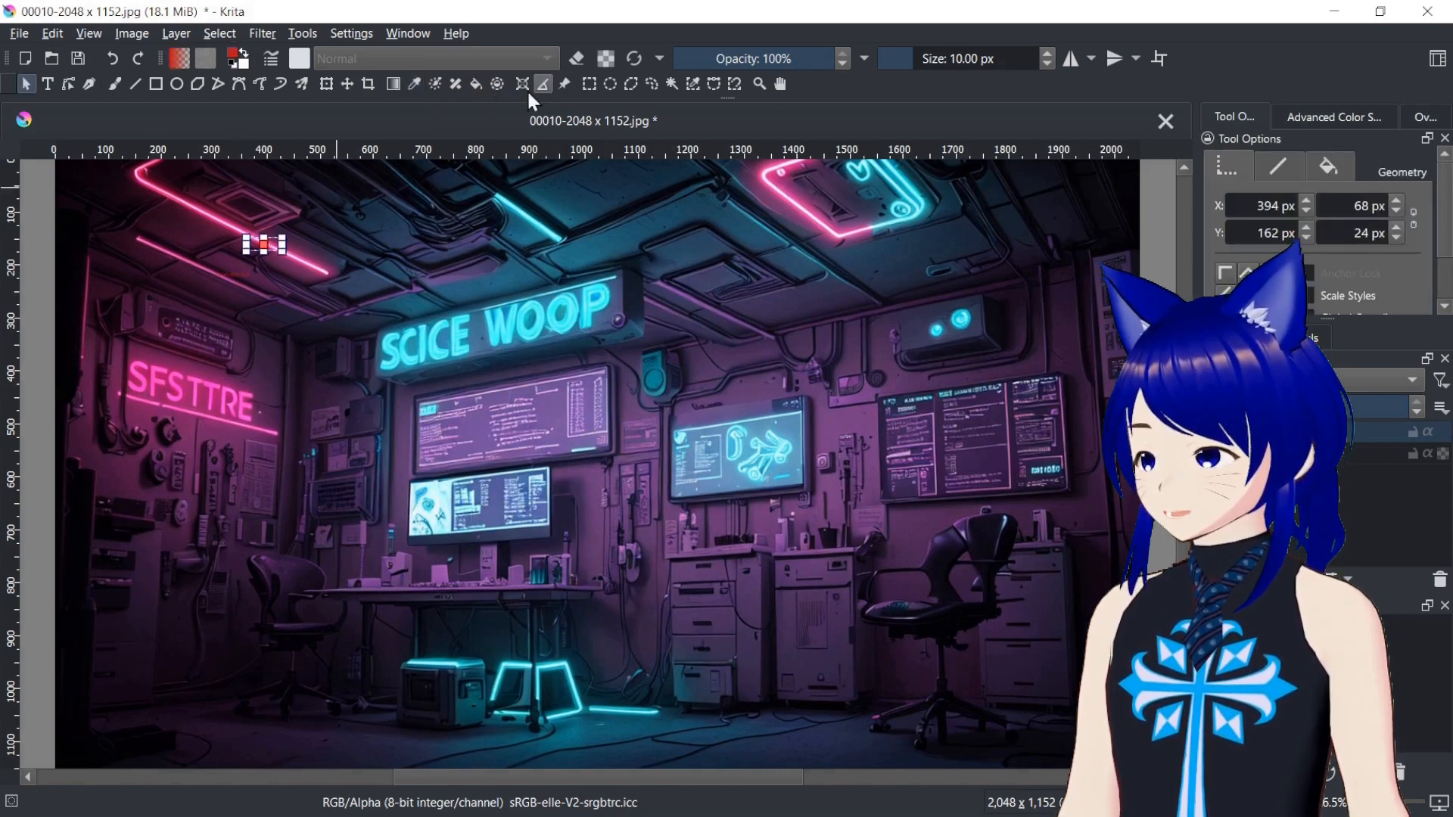
left_click(413, 84)
left_click(550, 236)
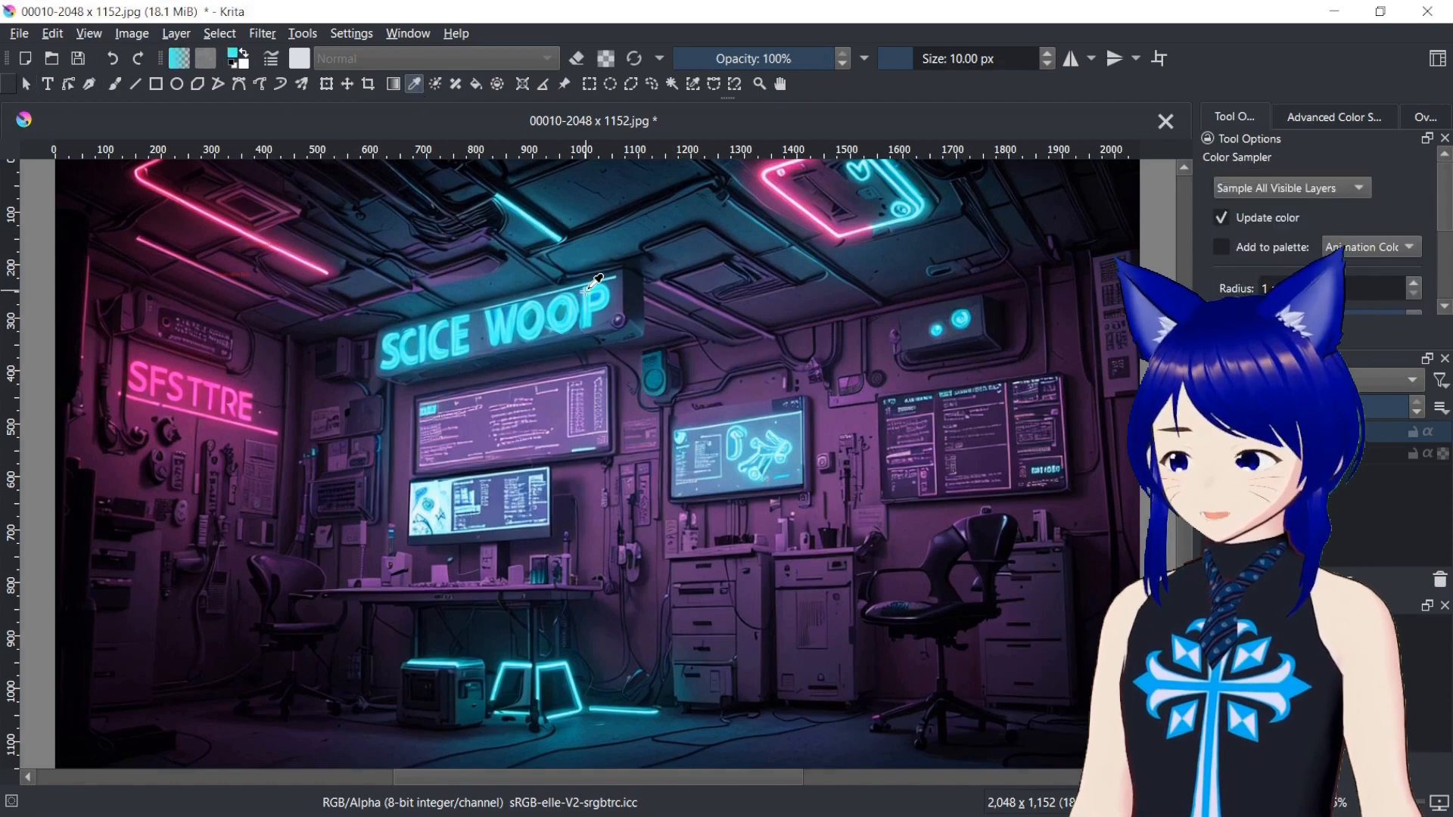
left_click(236, 59)
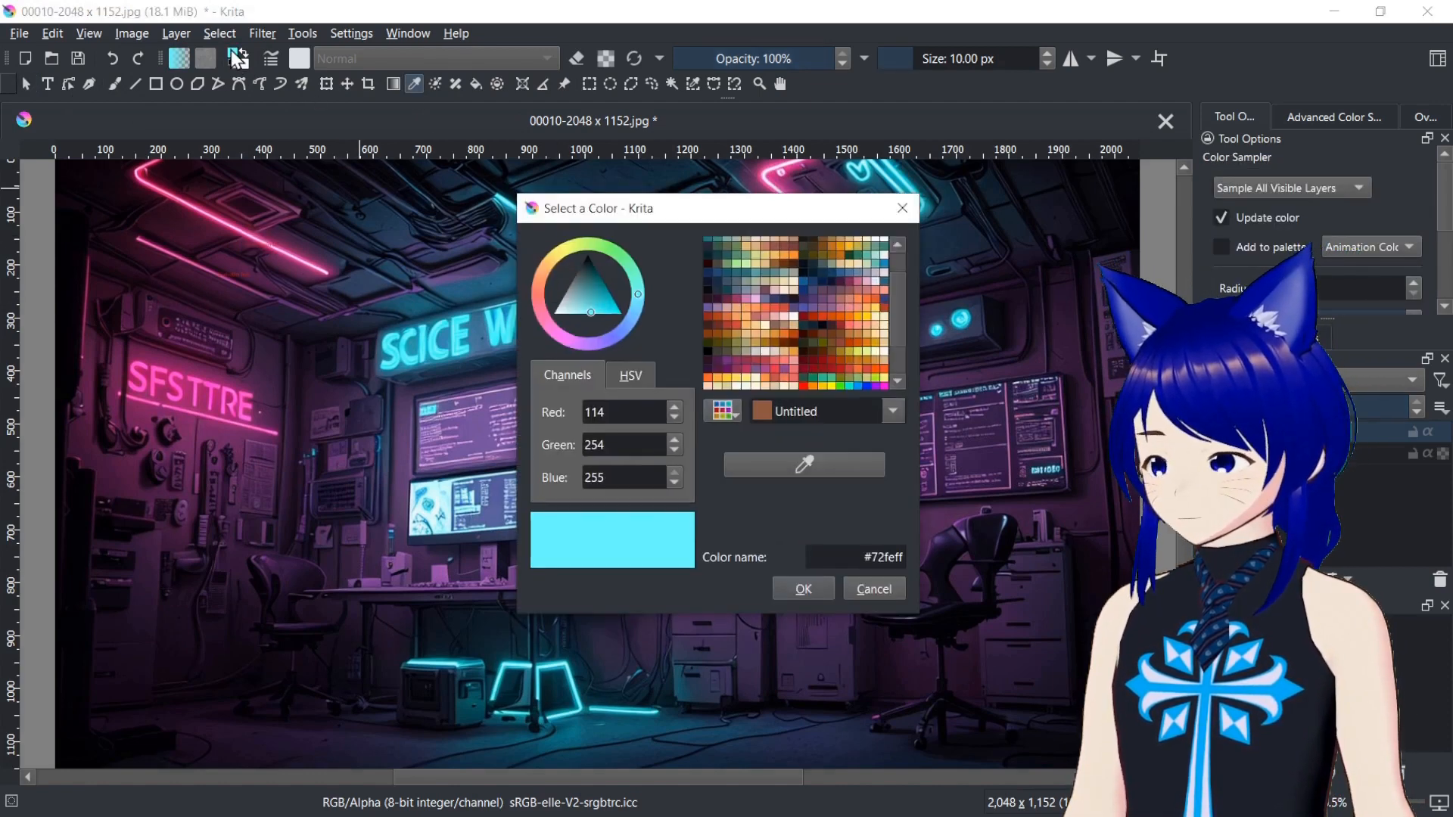
left_click(803, 589)
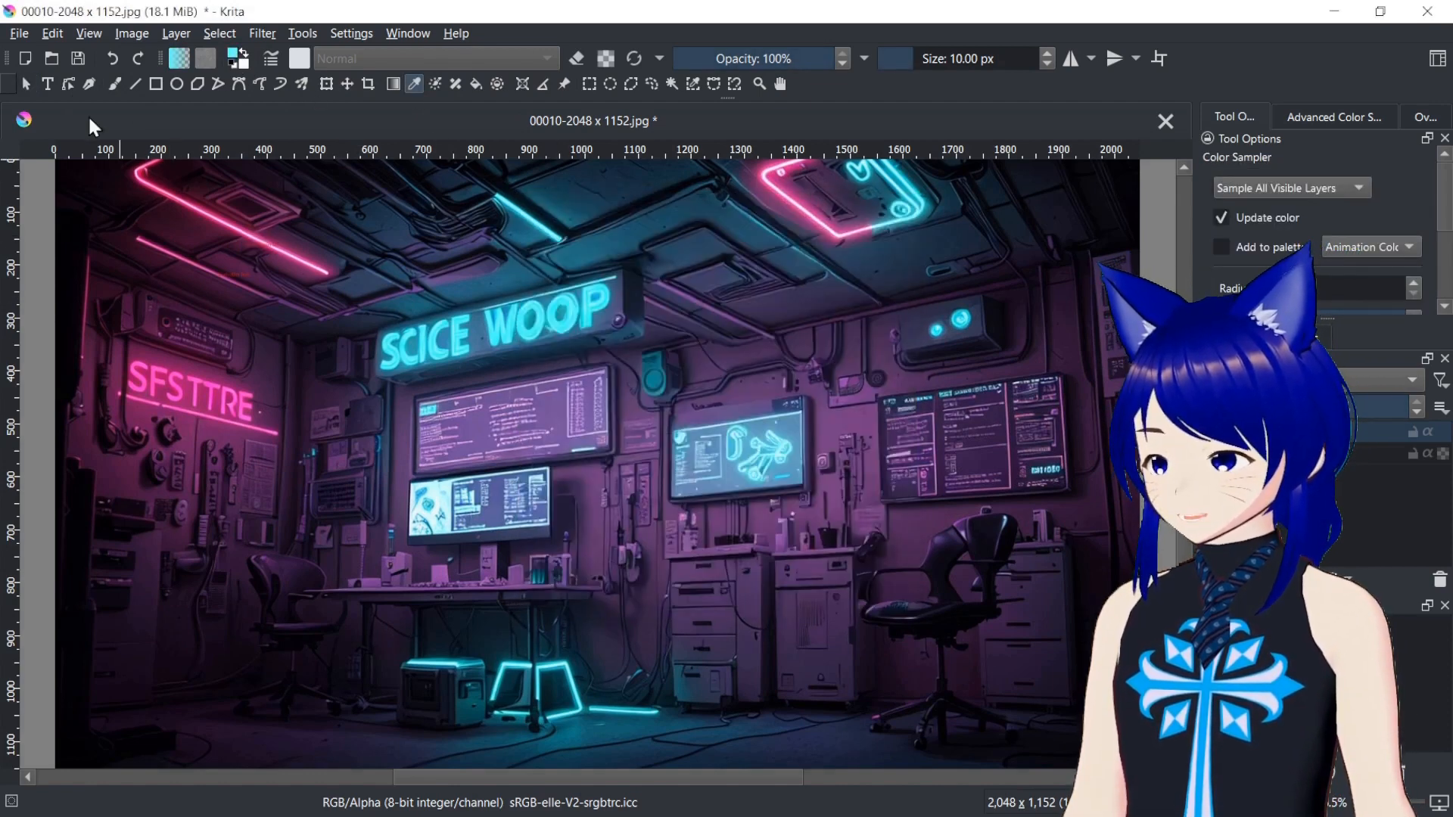
left_click(46, 81)
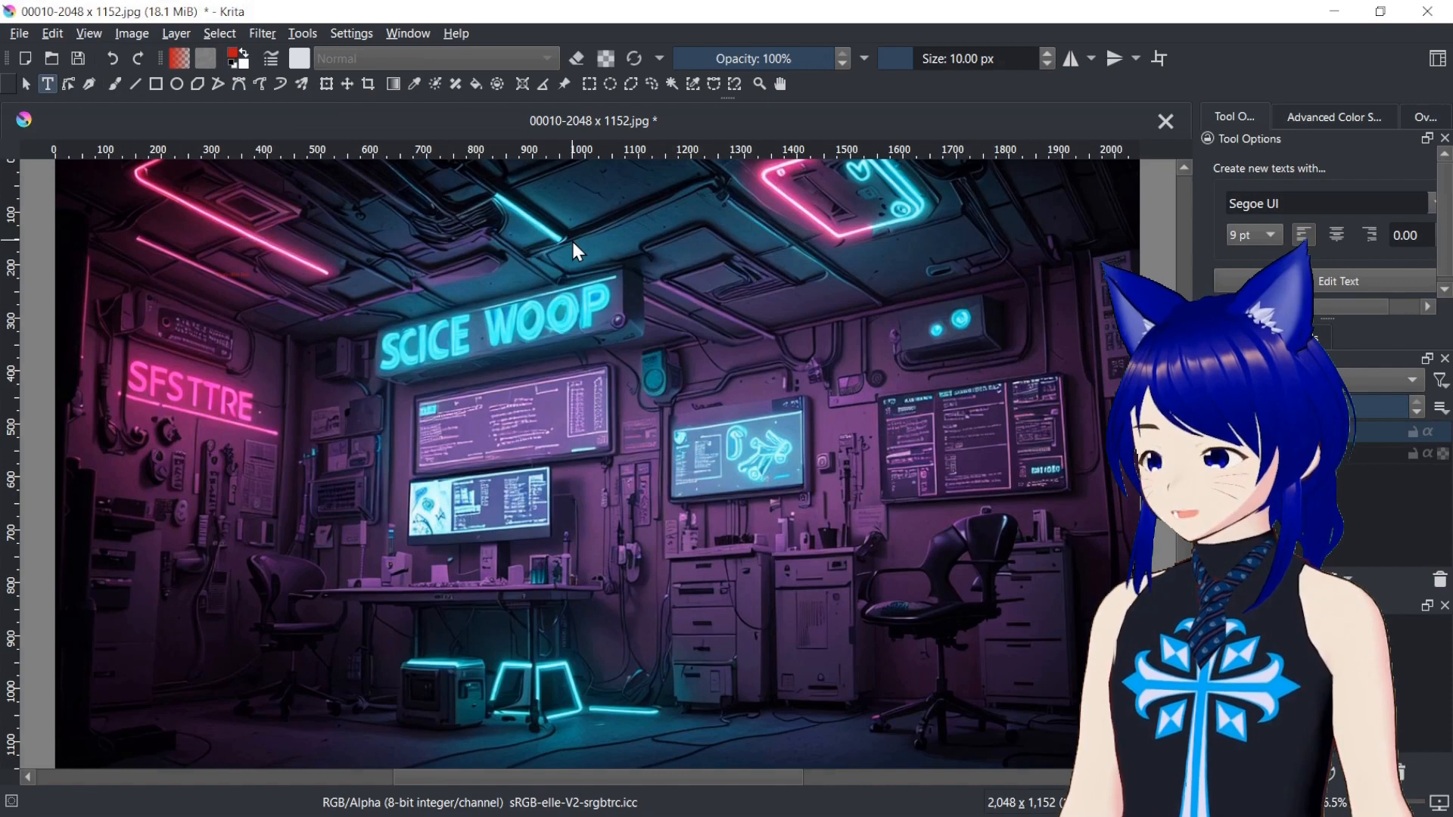
Sample cyan from the SCICE WOOP lettering, apply it with an unfilled rectangle over the sign, and remove the rectangle.
left_click(415, 84)
left_click(577, 306)
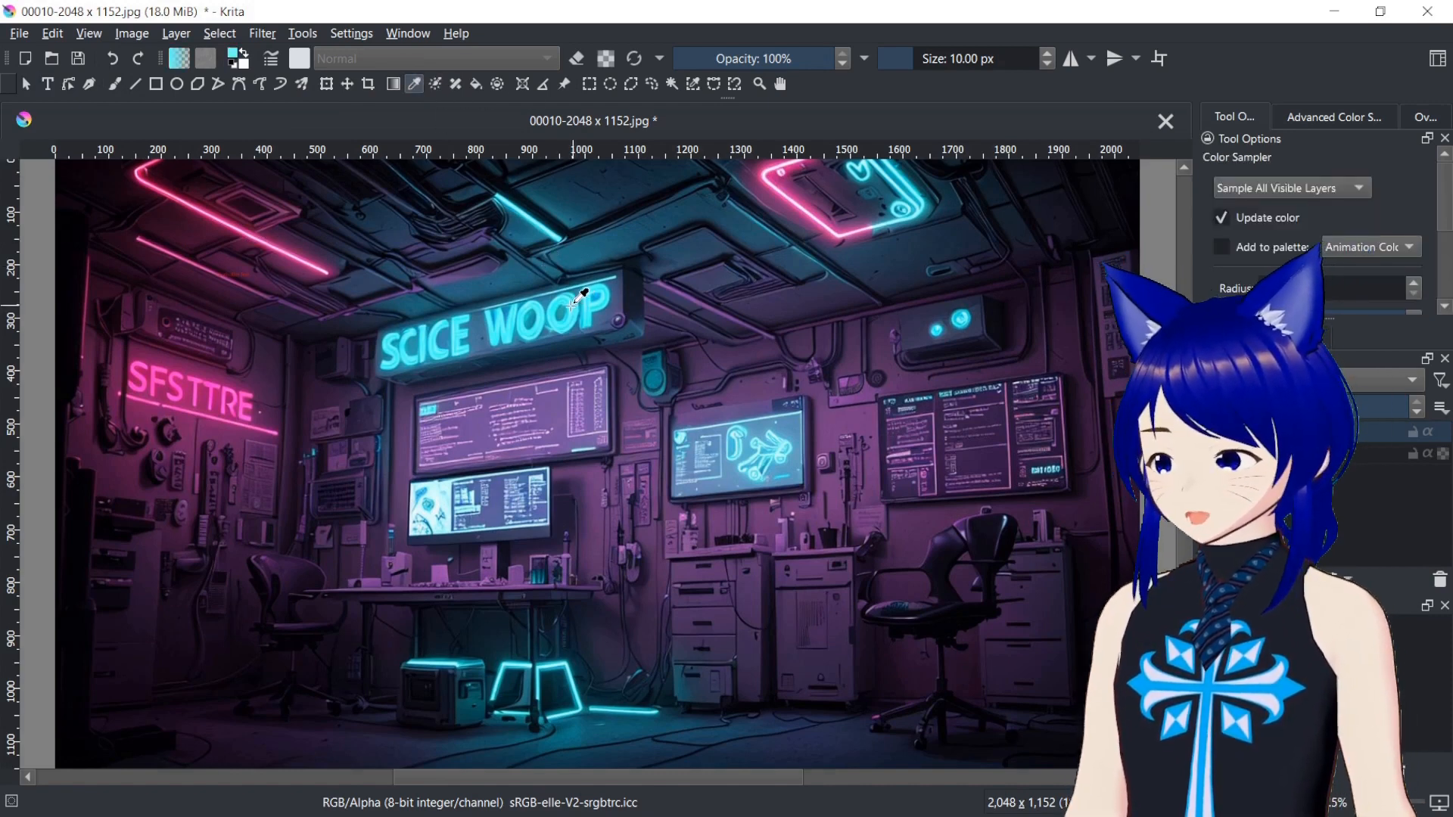
left_click(156, 86)
left_click_drag(435, 273, 755, 452)
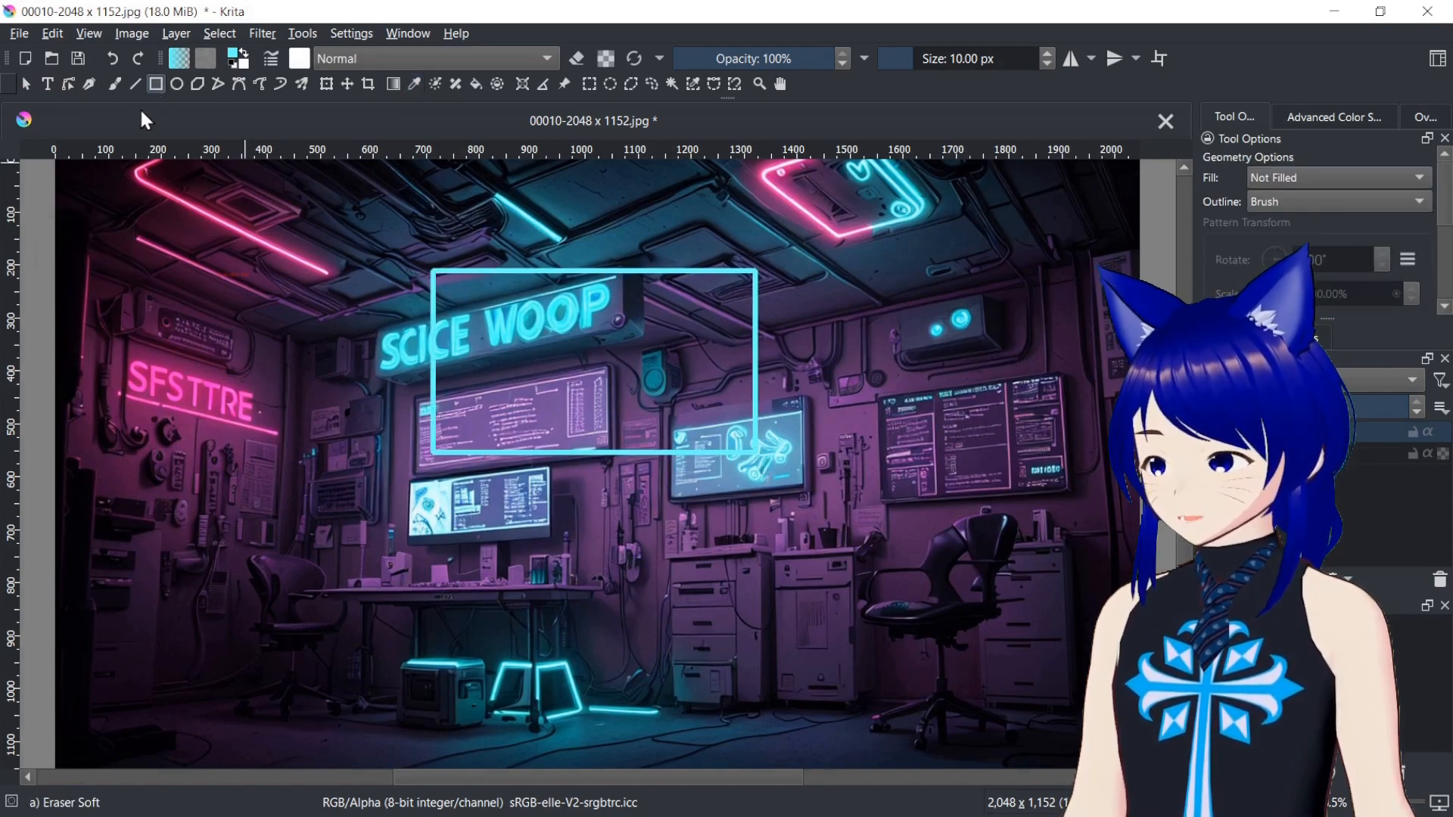
left_click(46, 84)
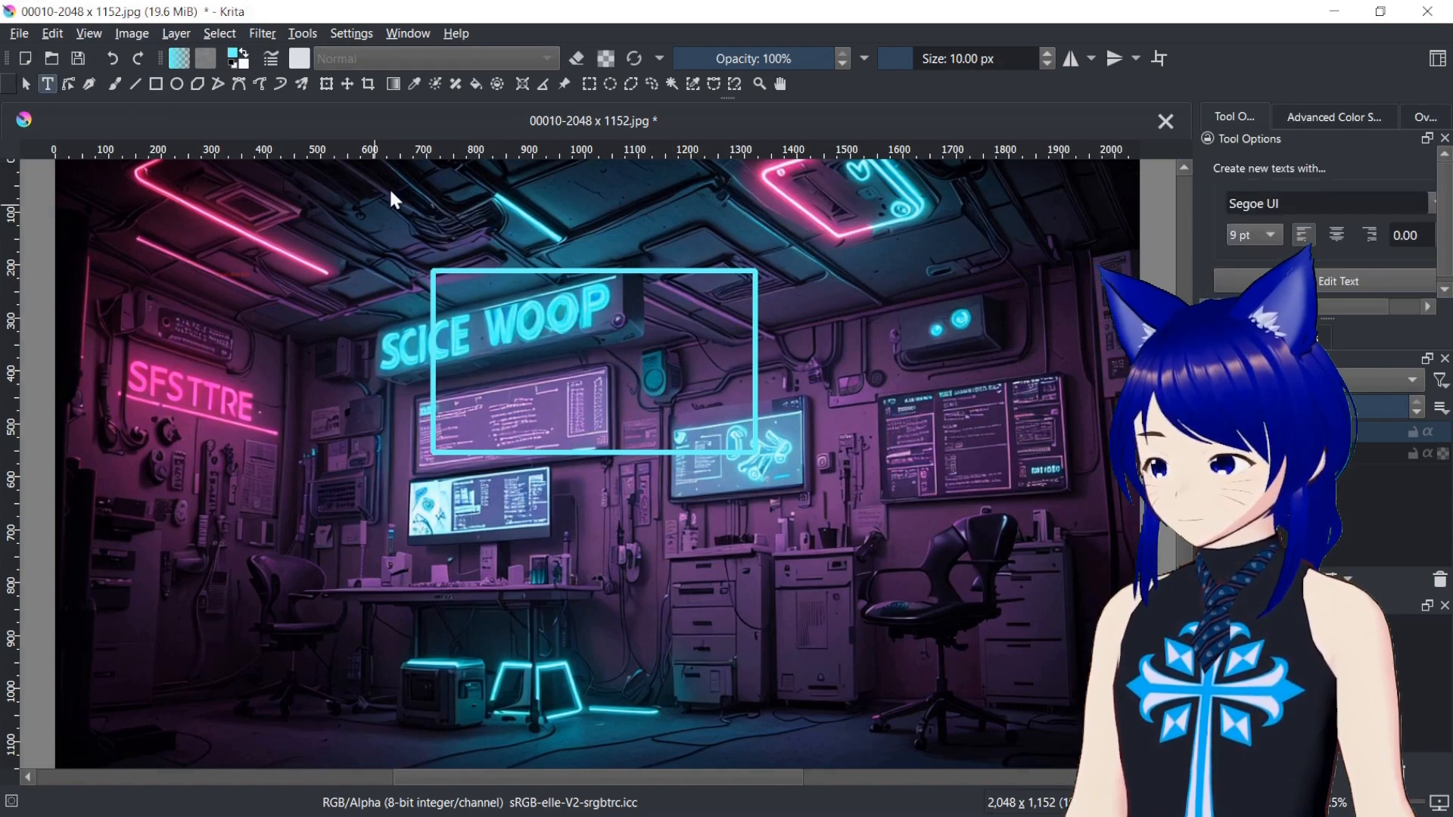
left_click(1440, 581)
Create a text box over the sign area reading "Digital Paw" on one line and "Workshop" on the next.
left_click_drag(316, 264, 911, 492)
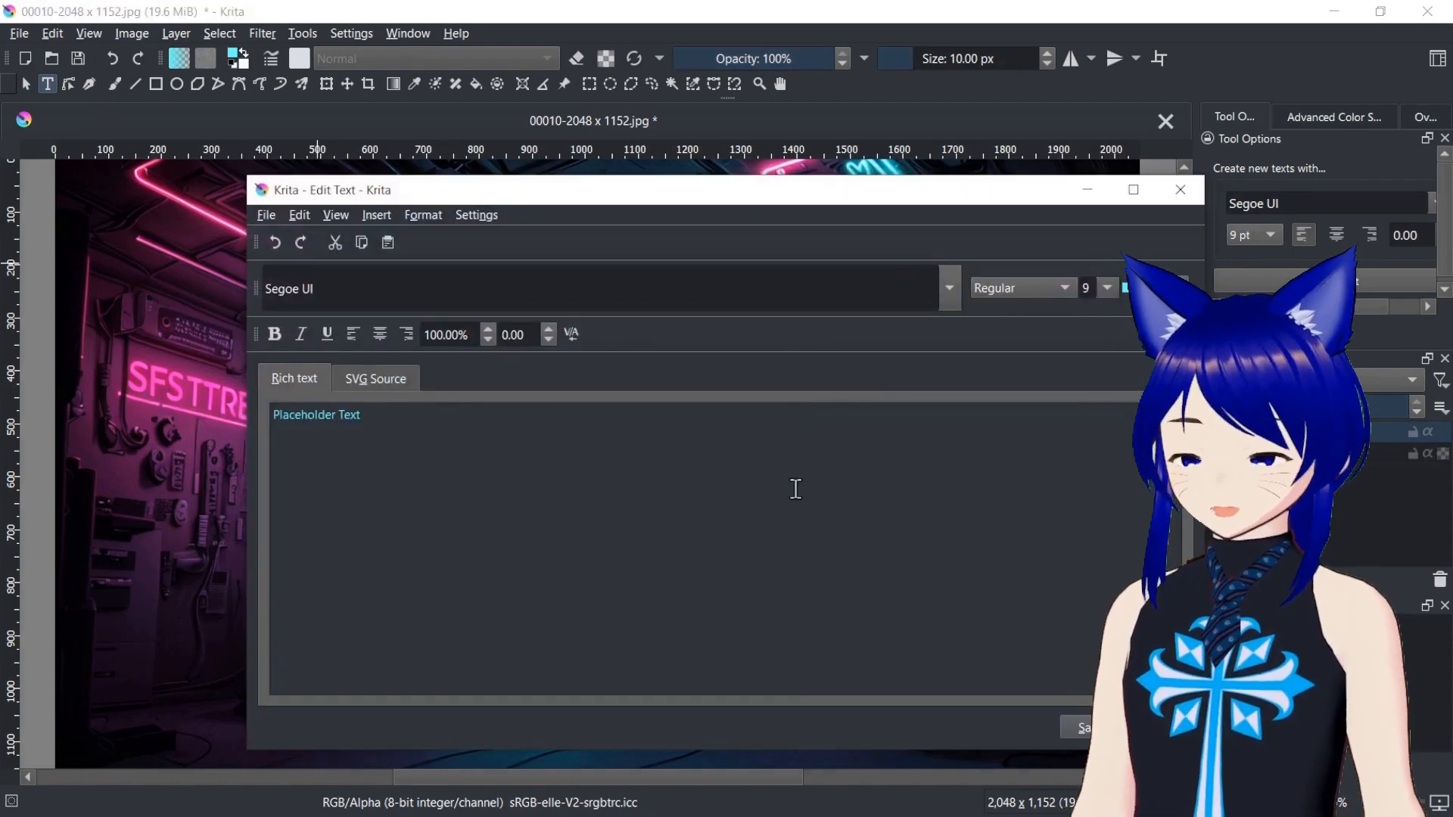
key("ctrl+a")
type("Di")
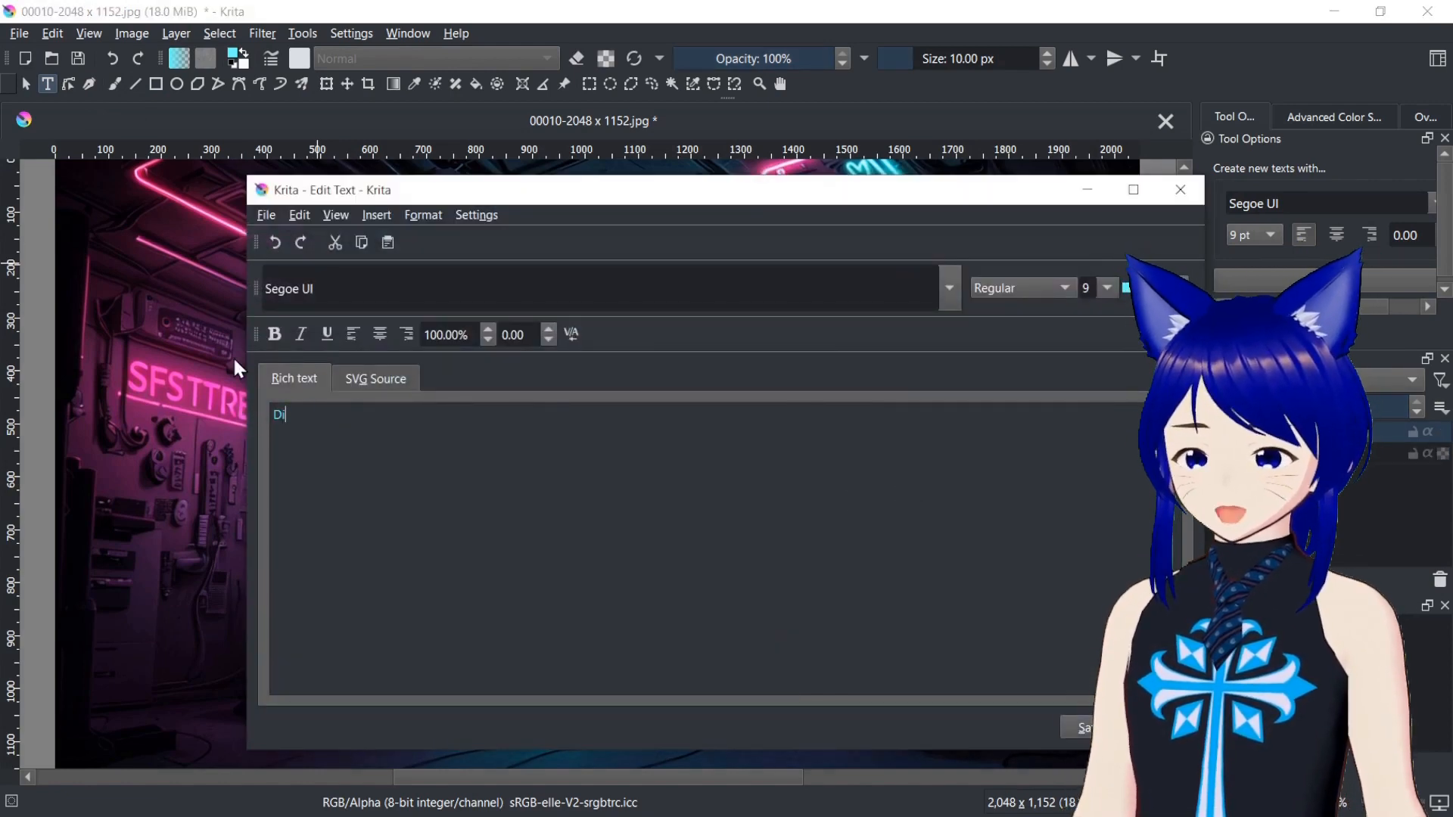
type("gital Paw")
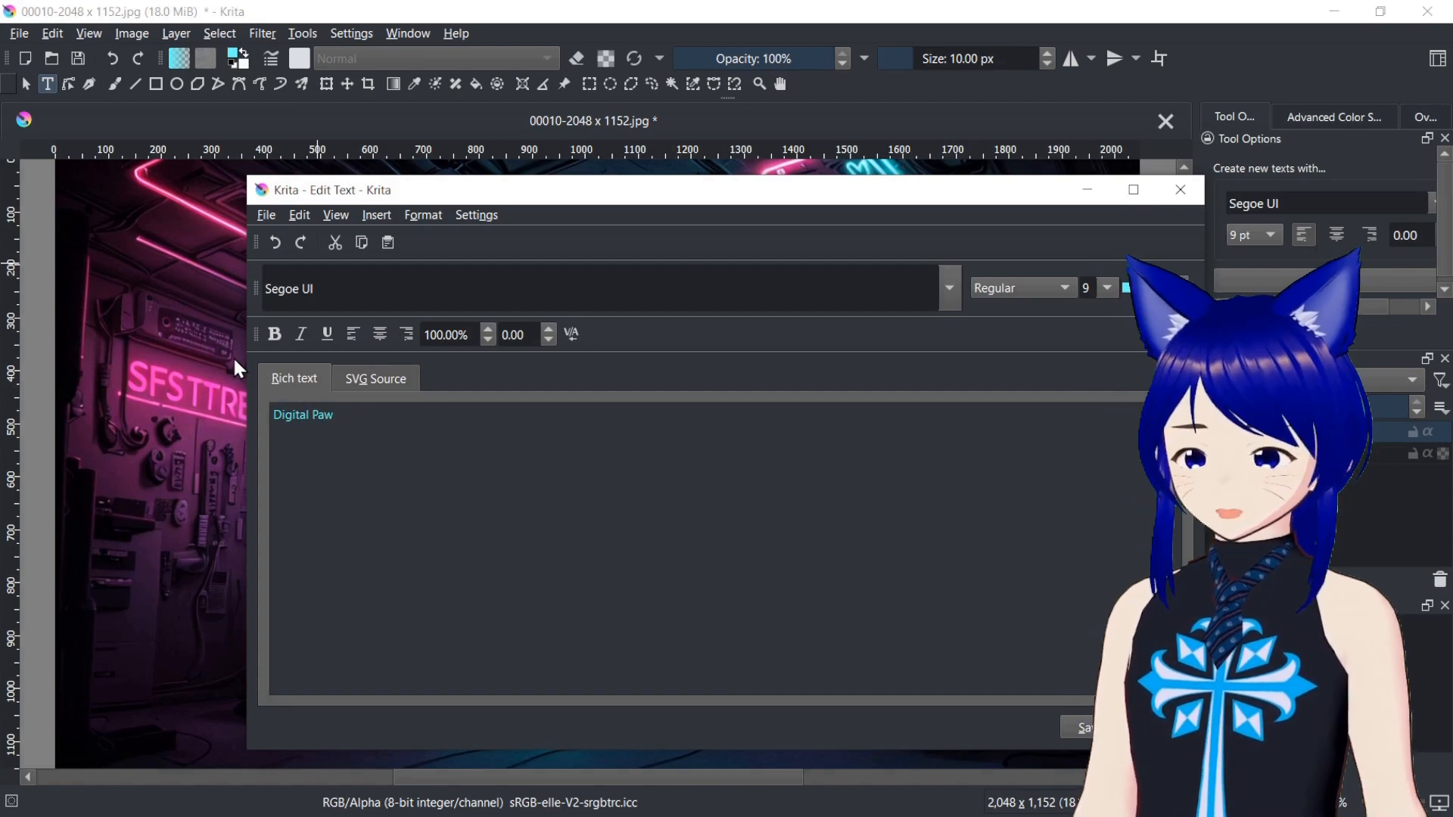
type(" Workshop")
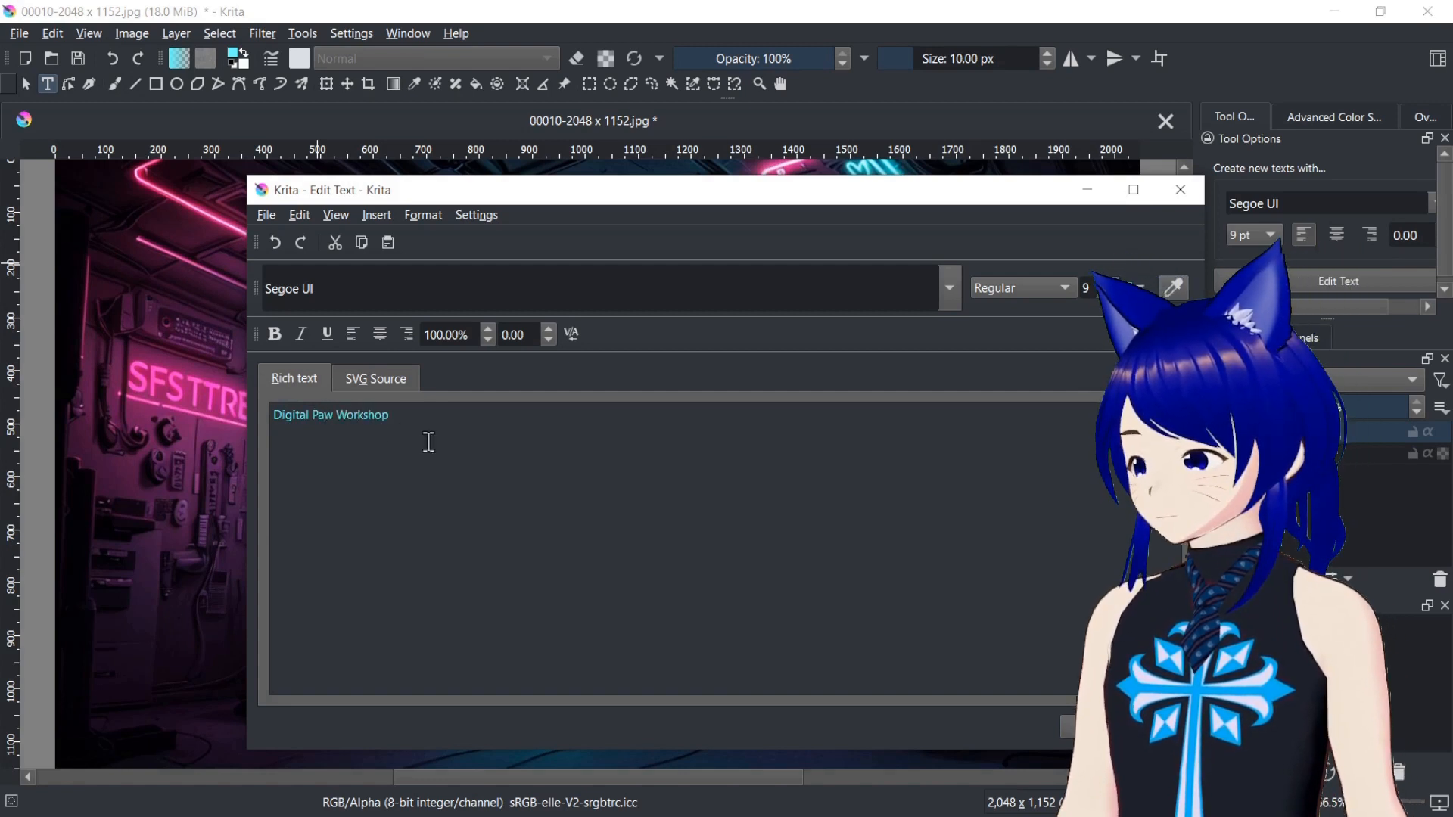
left_click(340, 414)
key("Return")
Center both lines of the text and set their font size to 48.
left_click_drag(399, 430, 170, 363)
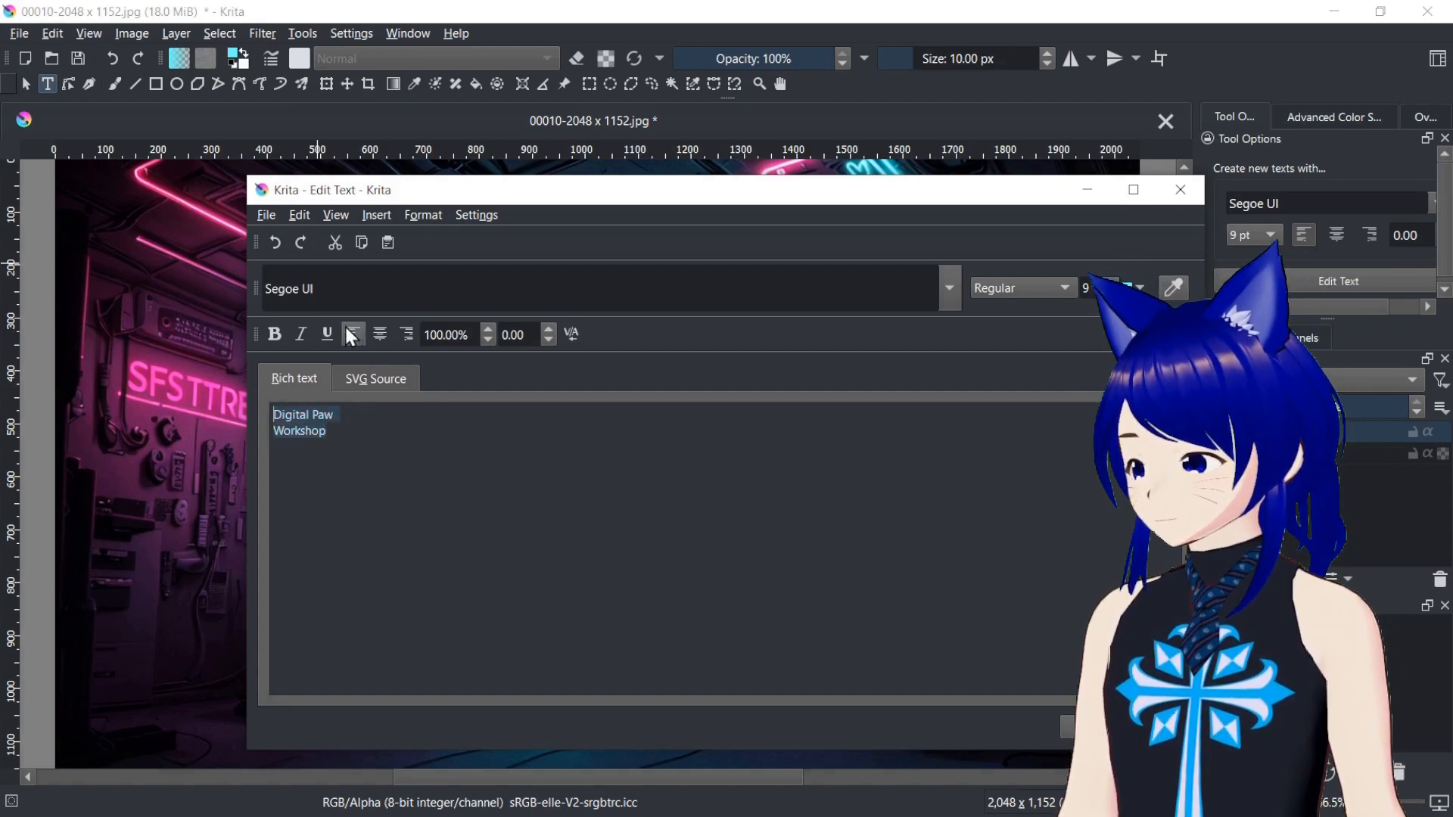
left_click(389, 339)
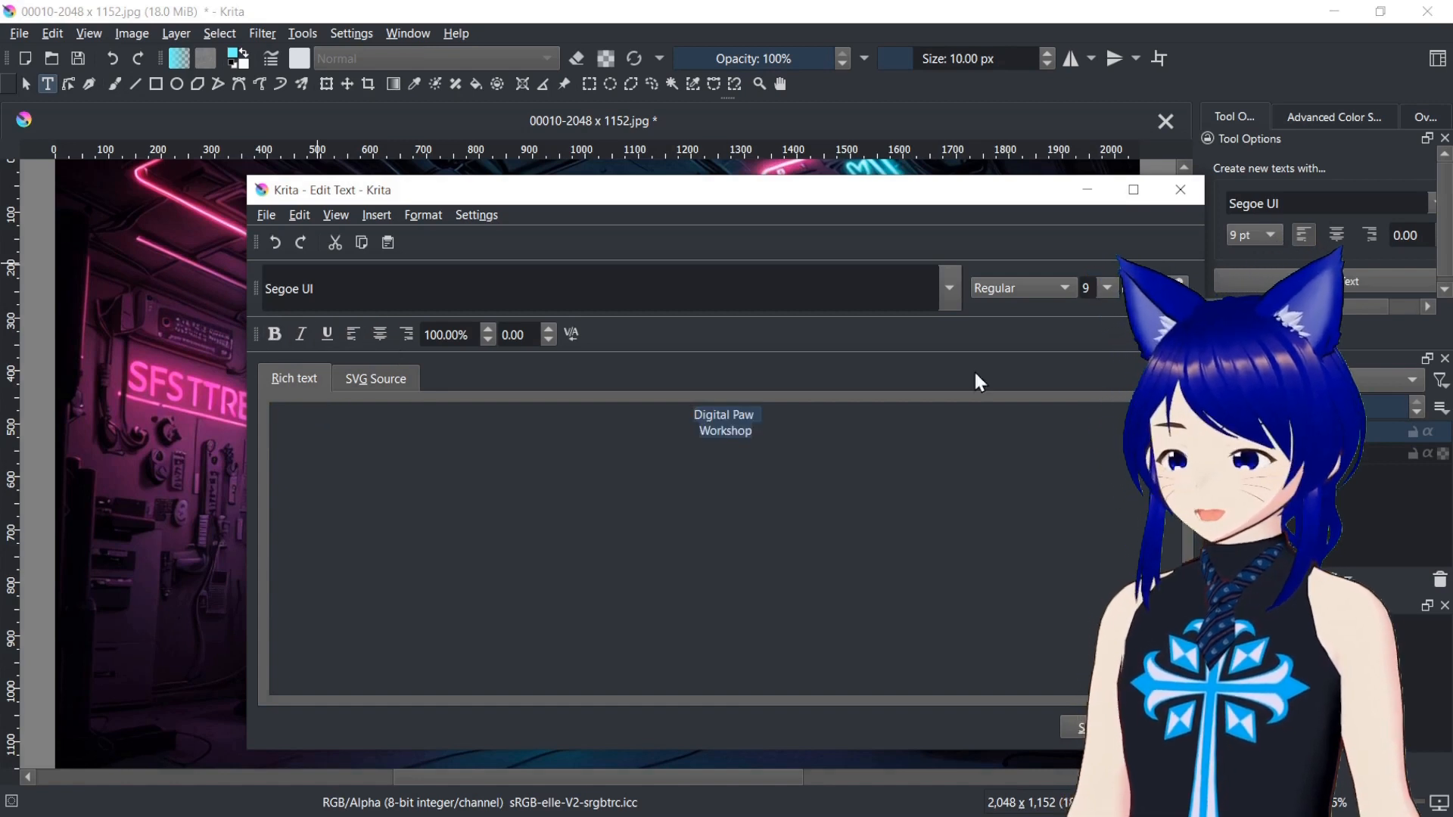
left_click(1106, 289)
left_click_drag(1117, 317, 1108, 379)
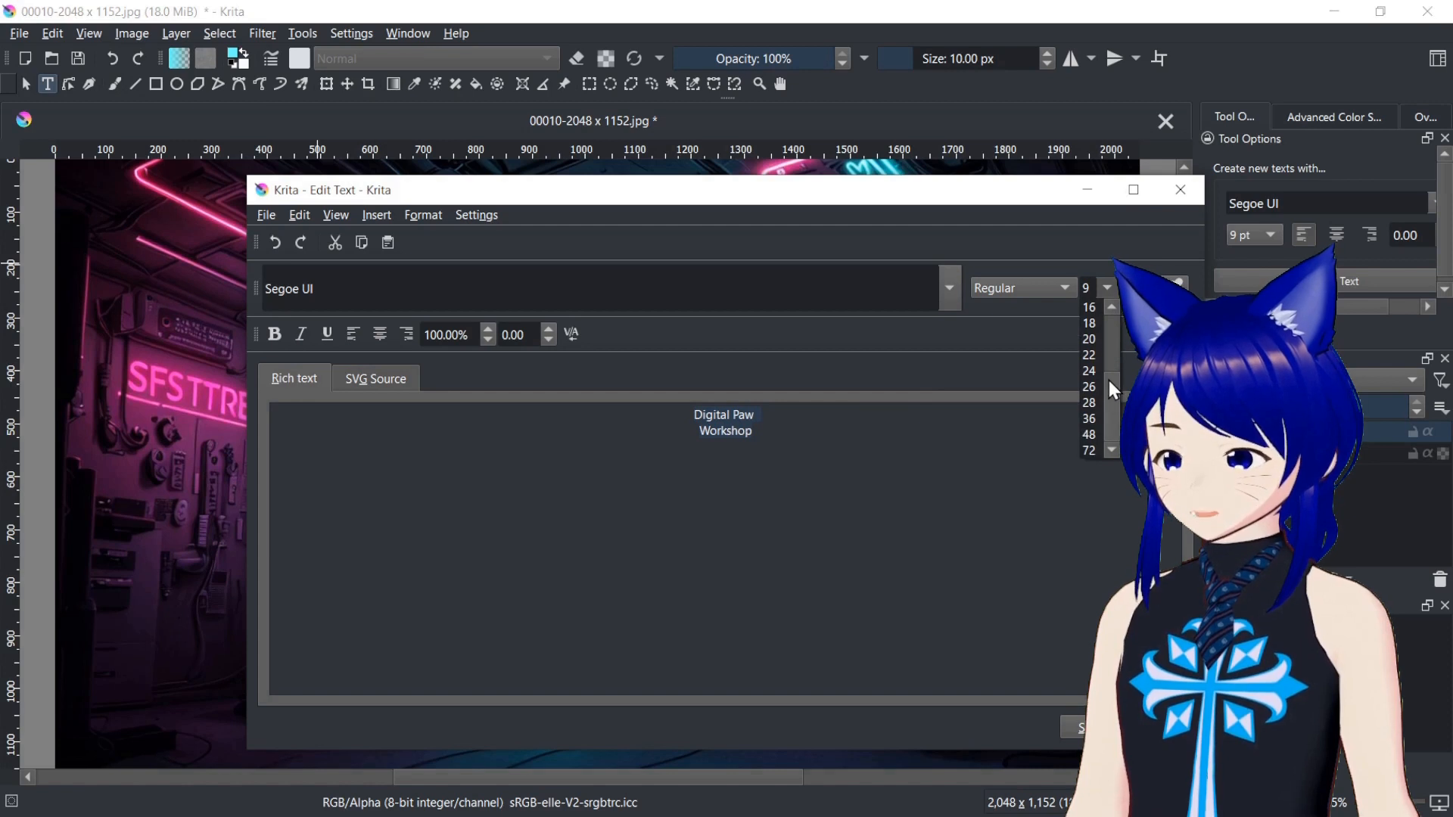
left_click(1089, 435)
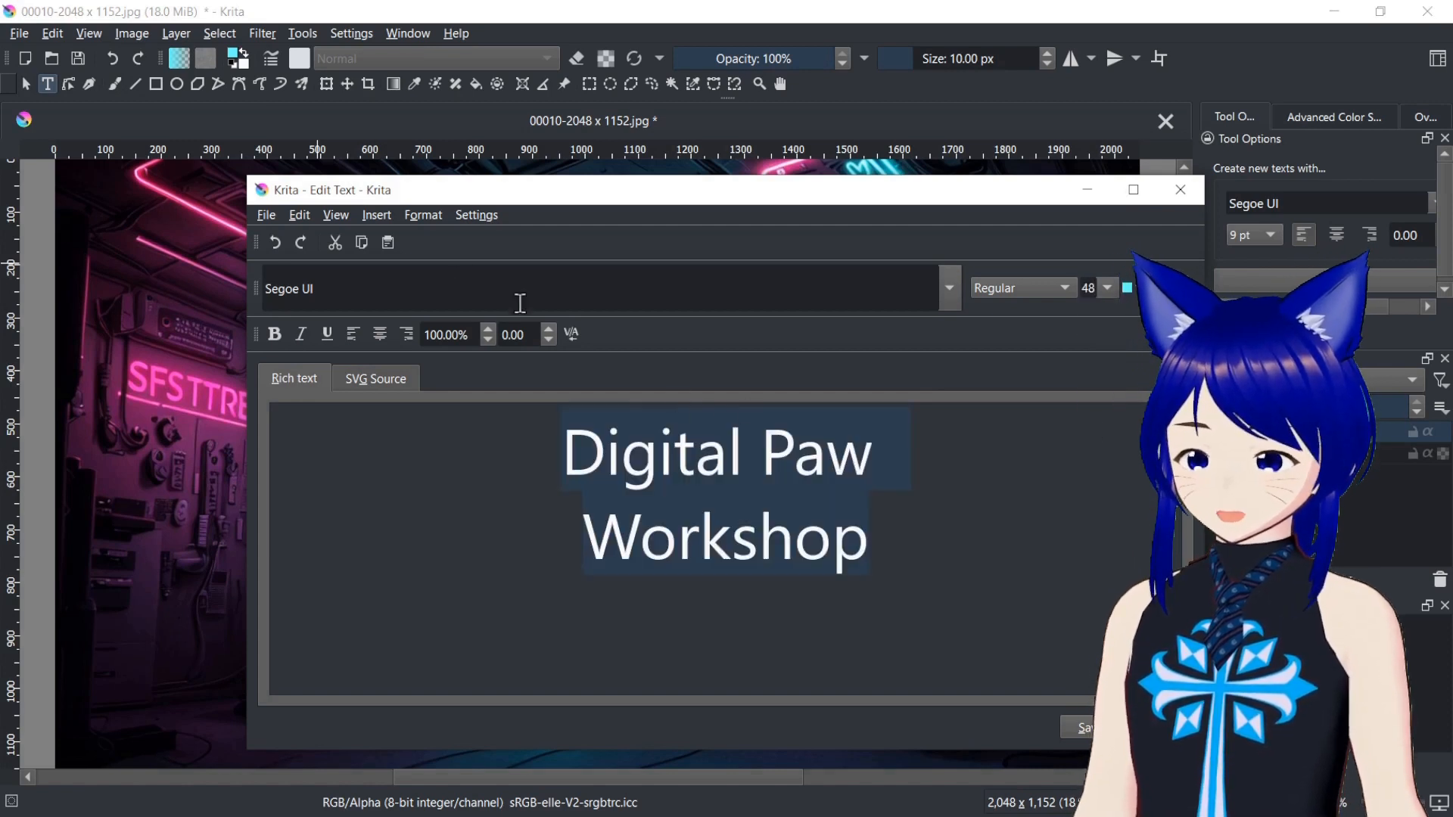
Try the fonts Rockwell Extra Bold, Bauhaus 93 and Broadway on the "Digital Paw Workshop" text.
left_click(949, 298)
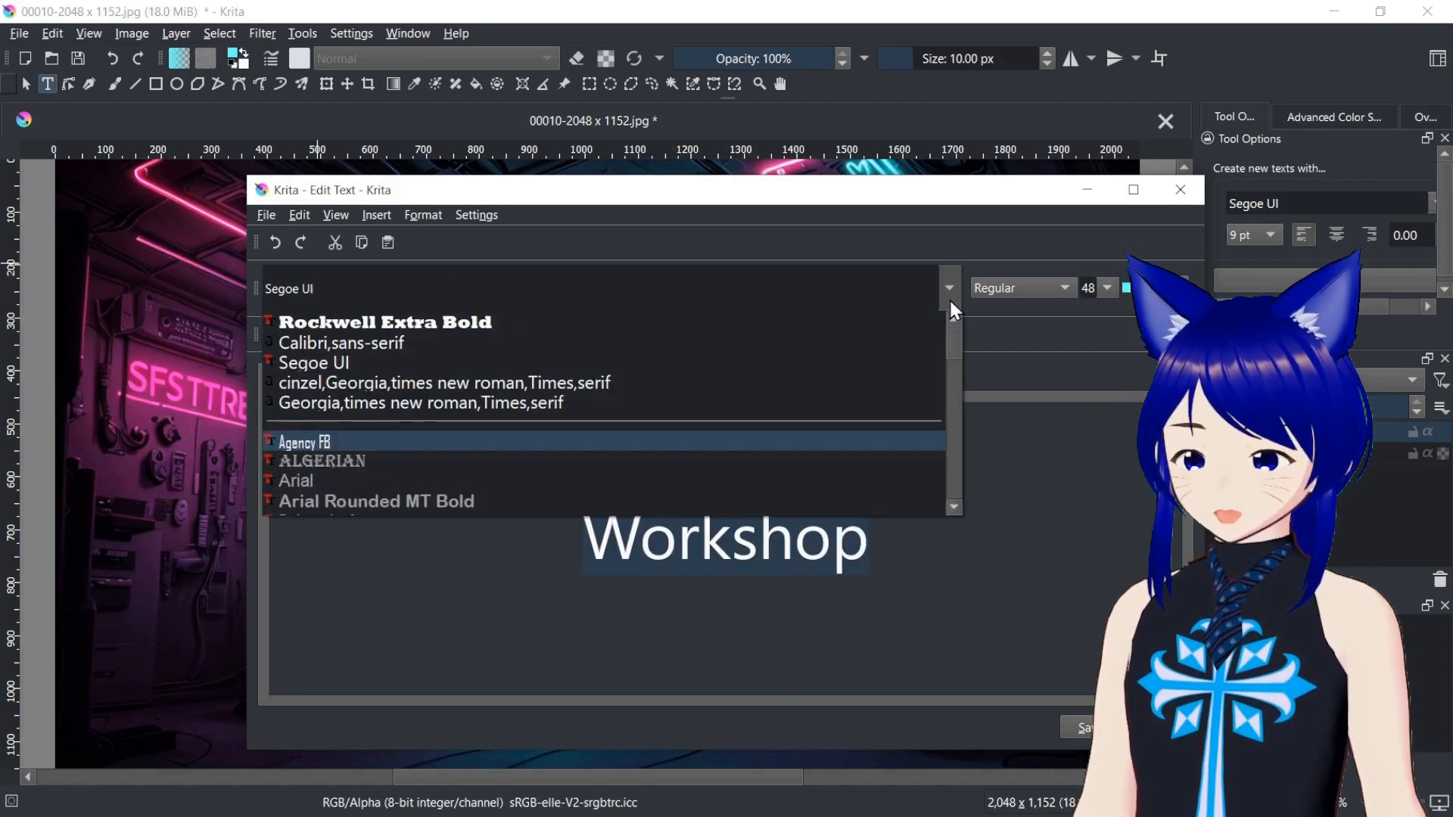
left_click(892, 317)
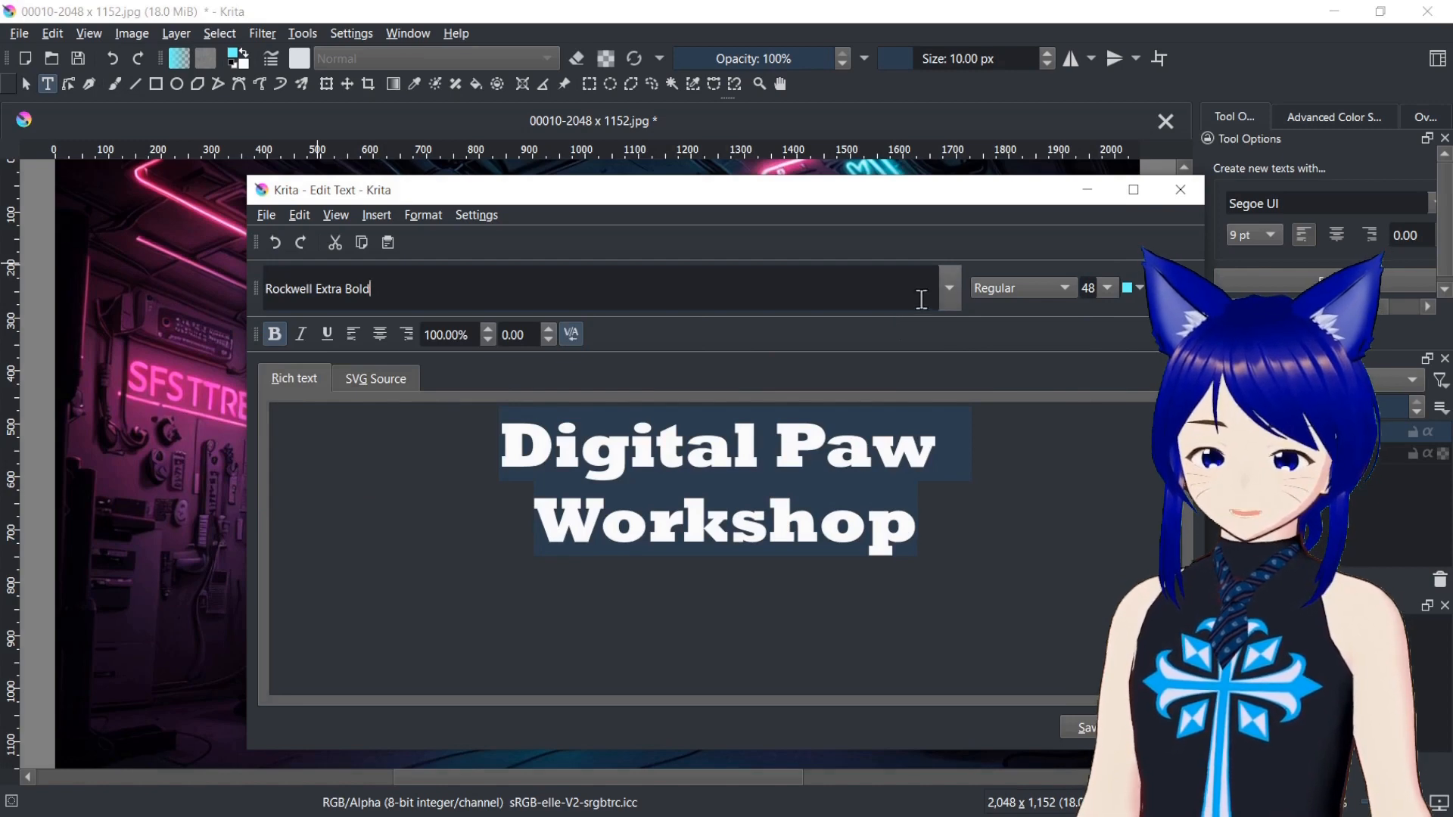
left_click(949, 289)
scroll(951, 342, "down", 2)
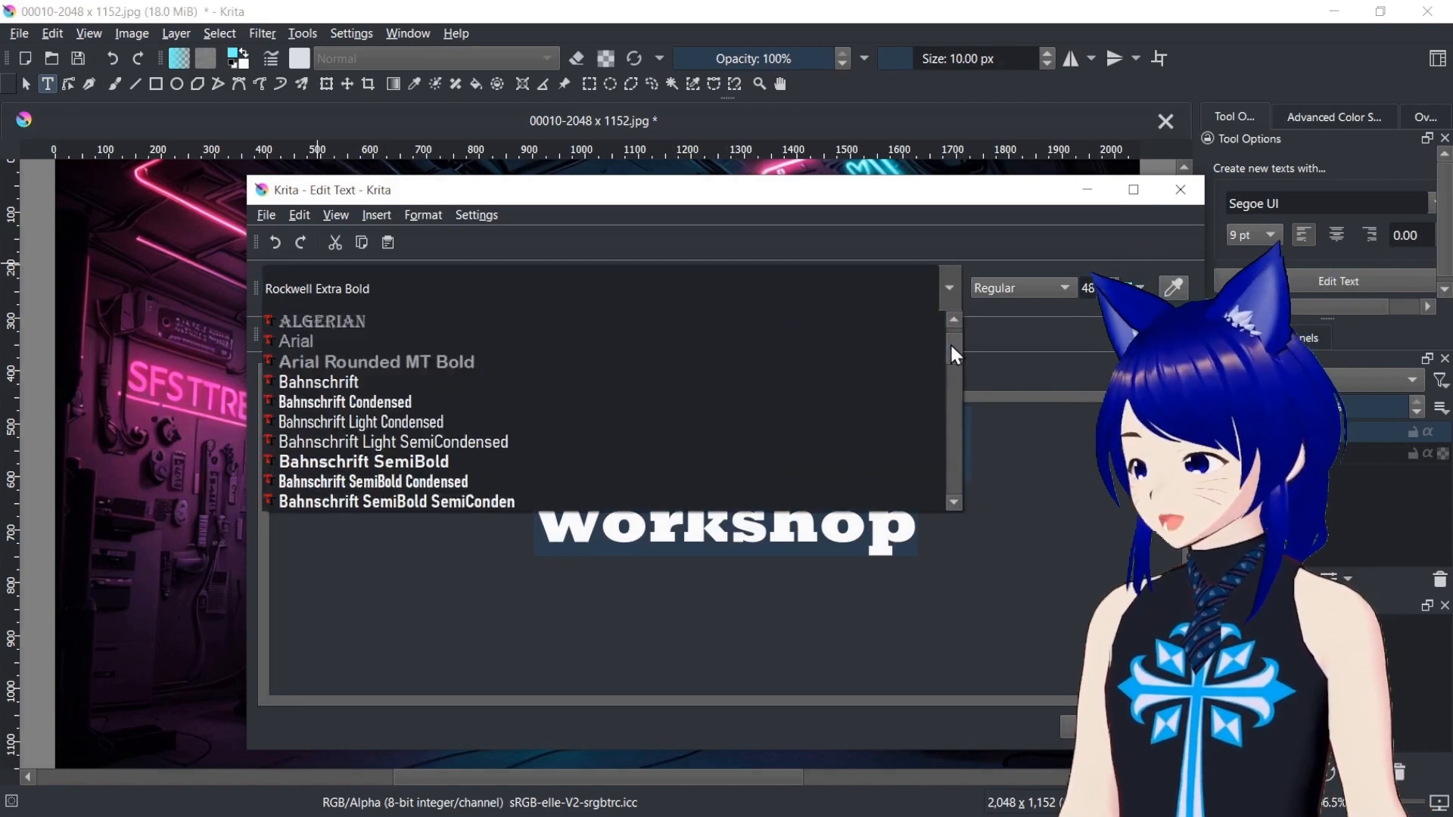
left_click_drag(951, 346, 949, 351)
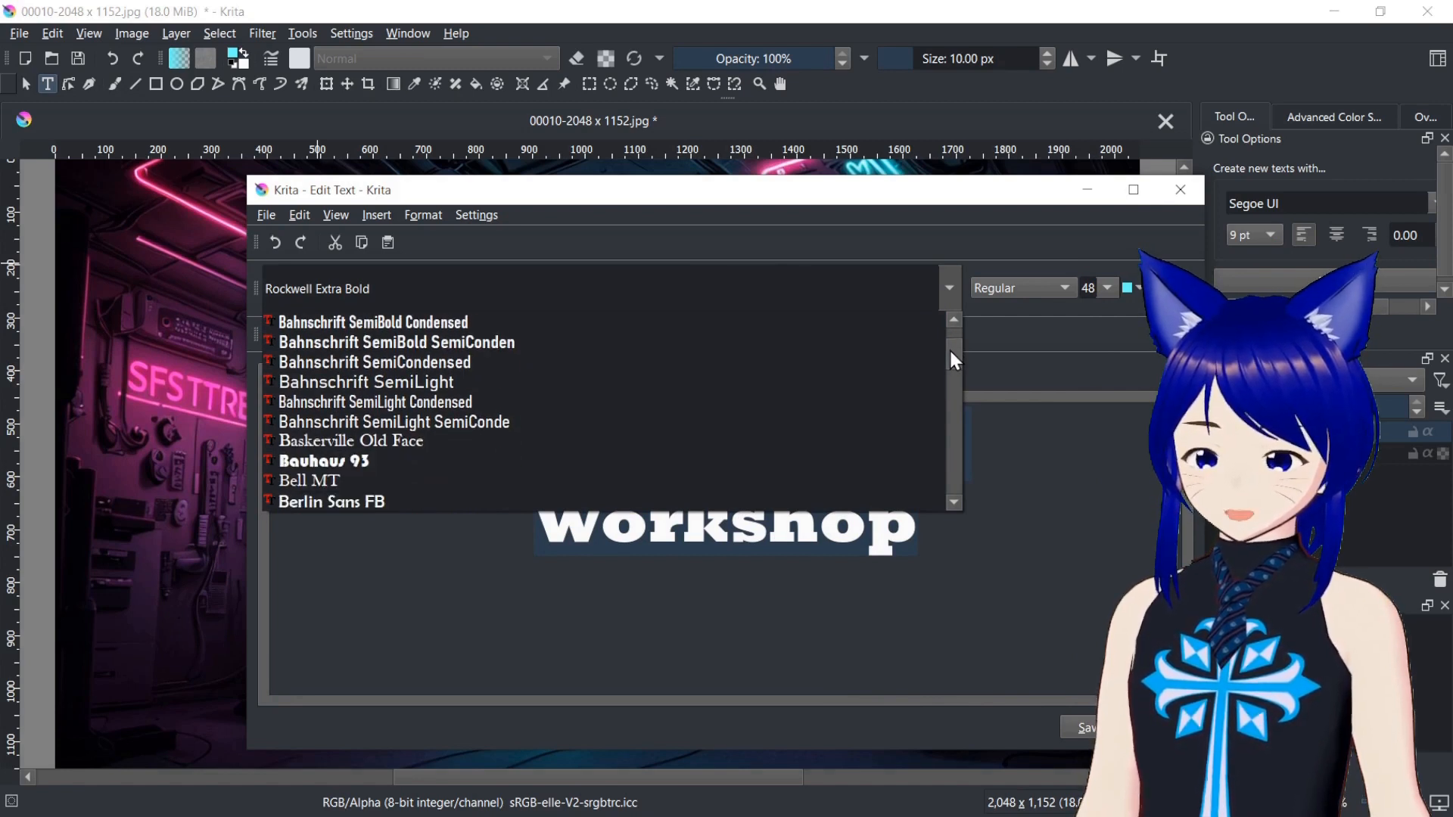
left_click(754, 461)
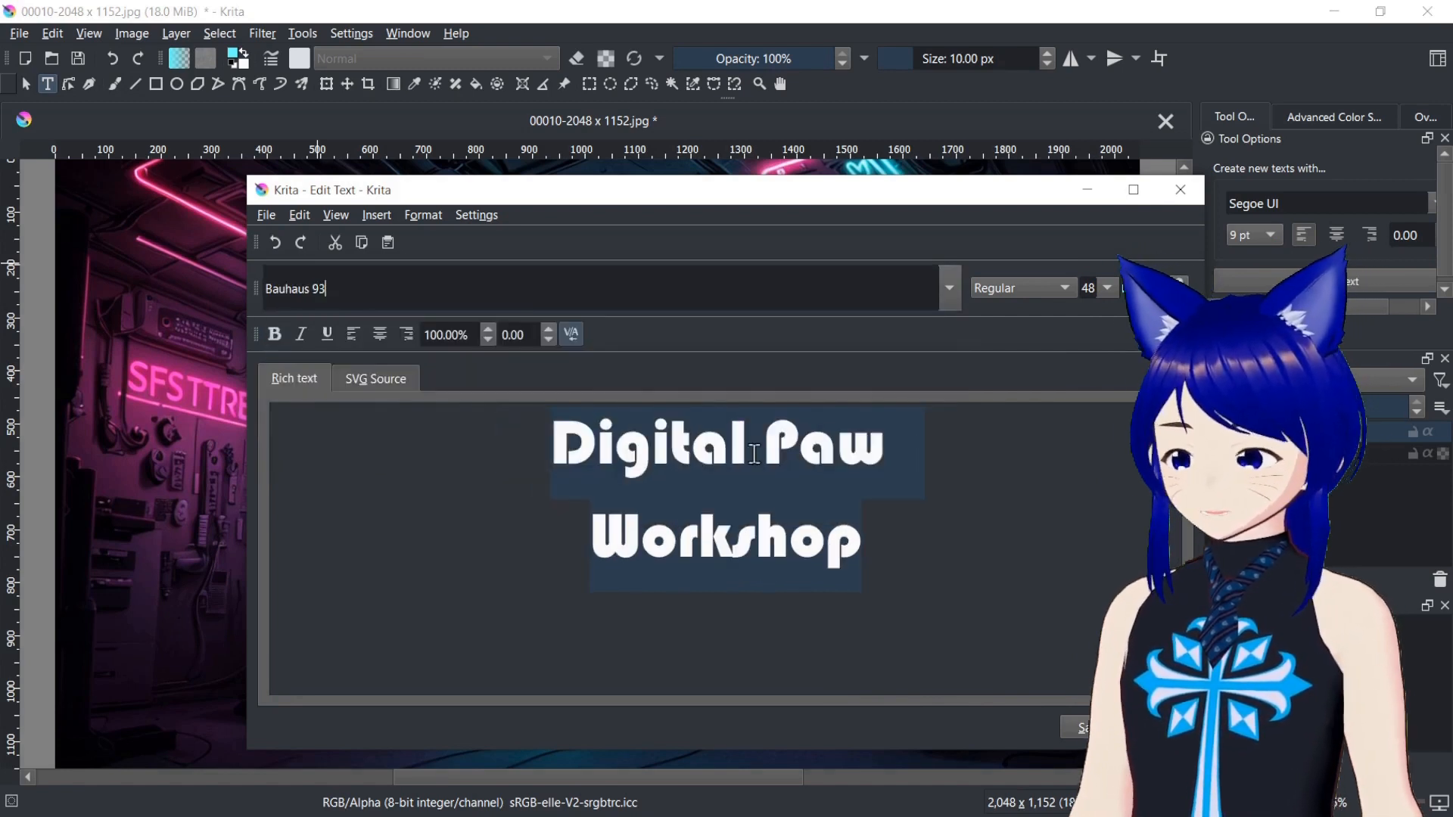
left_click(955, 289)
left_click_drag(952, 338, 954, 348)
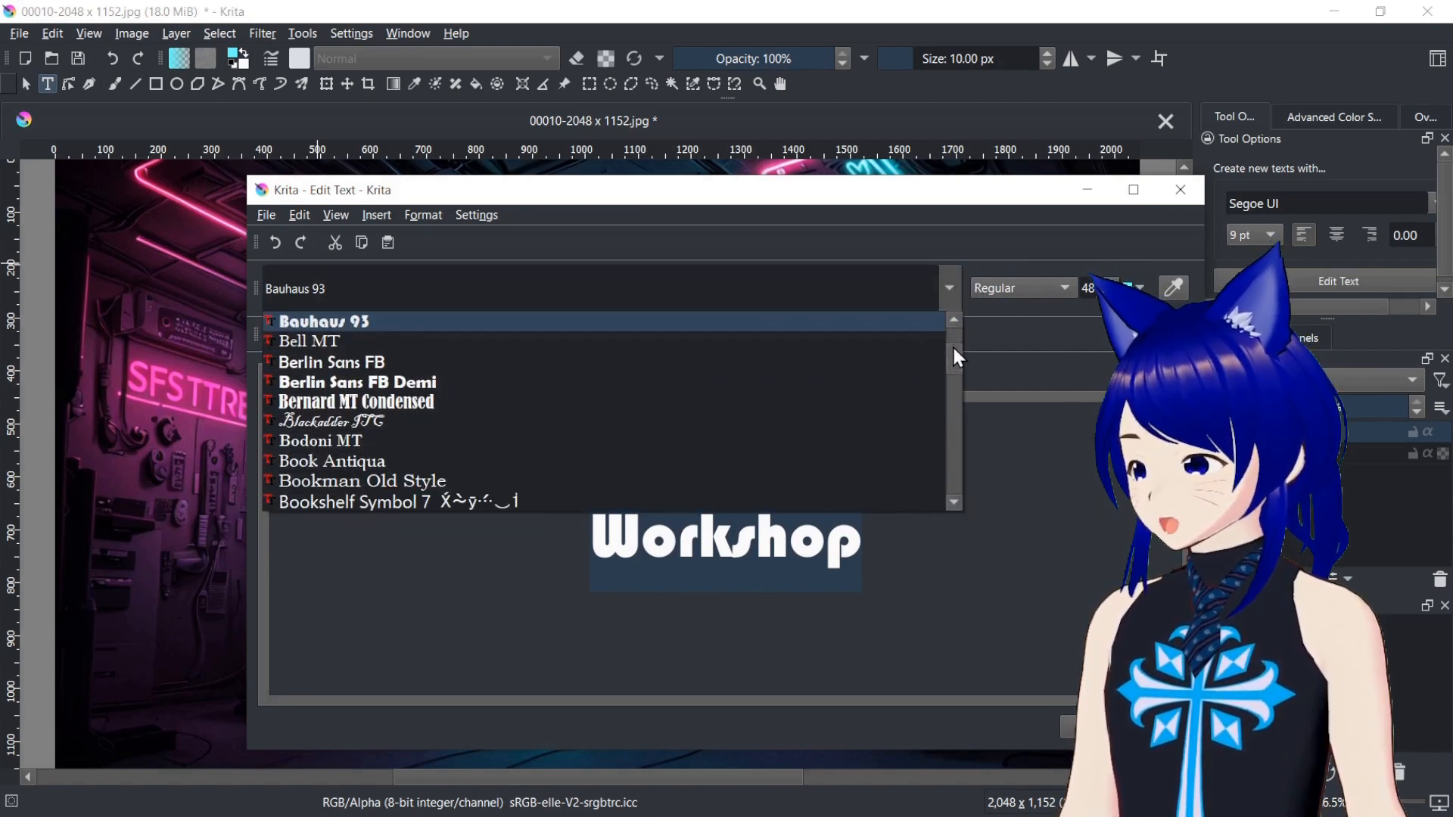
left_click_drag(954, 349, 953, 360)
left_click(885, 404)
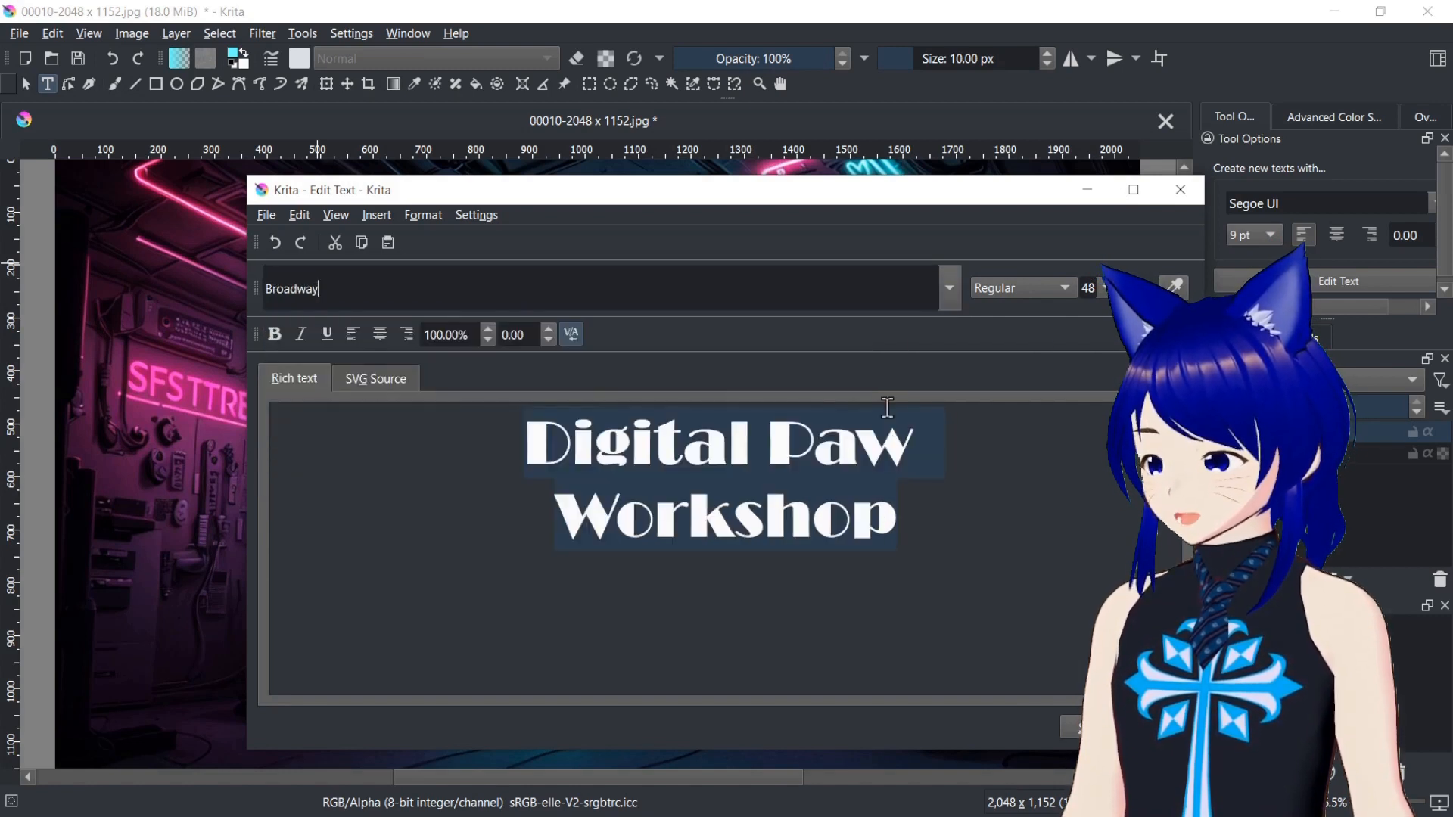
Set the font of the "Digital Paw Workshop" text to Eras Bold ITC.
left_click(950, 288)
left_click_drag(951, 345, 955, 385)
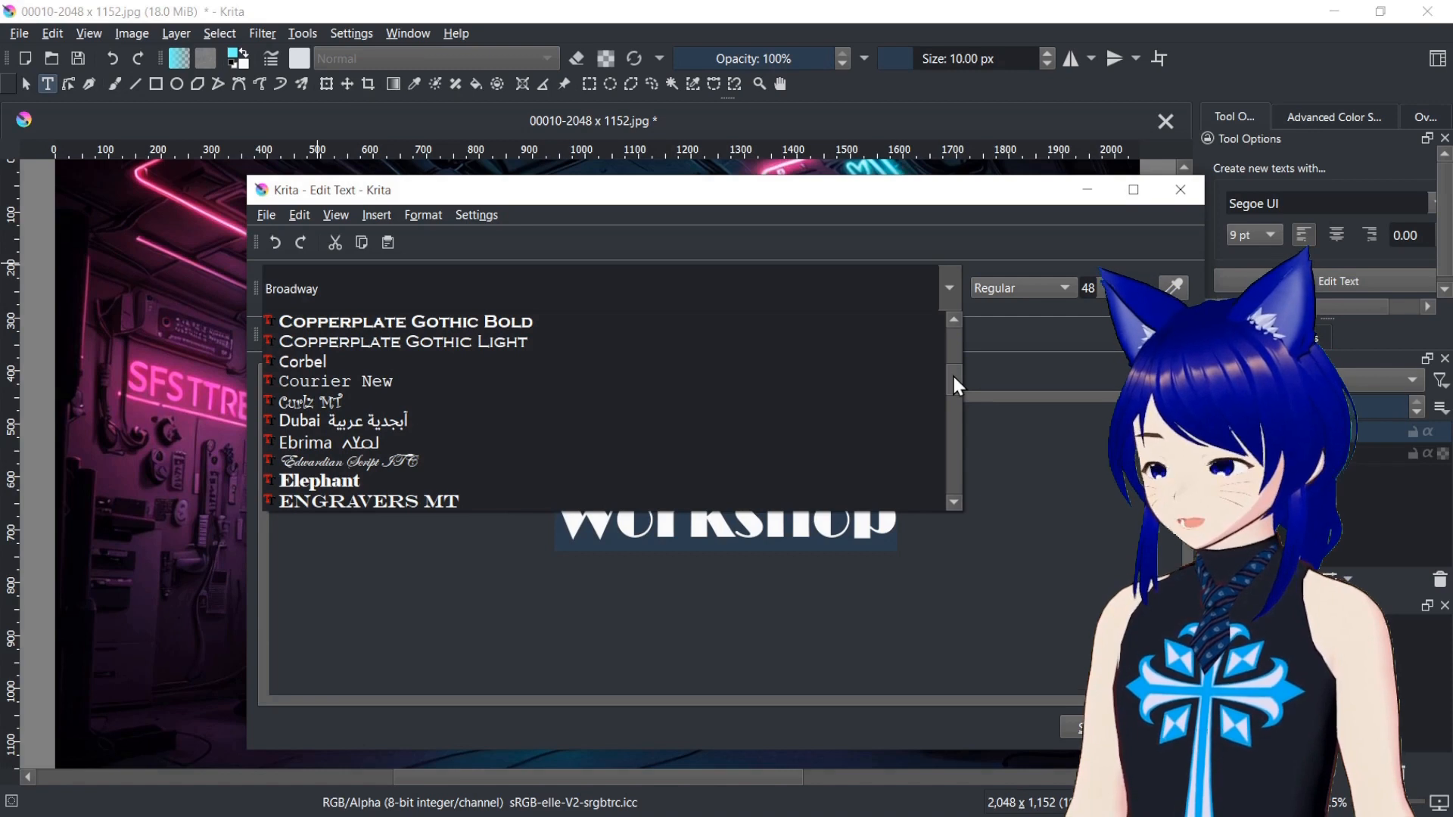
left_click_drag(953, 377, 954, 378)
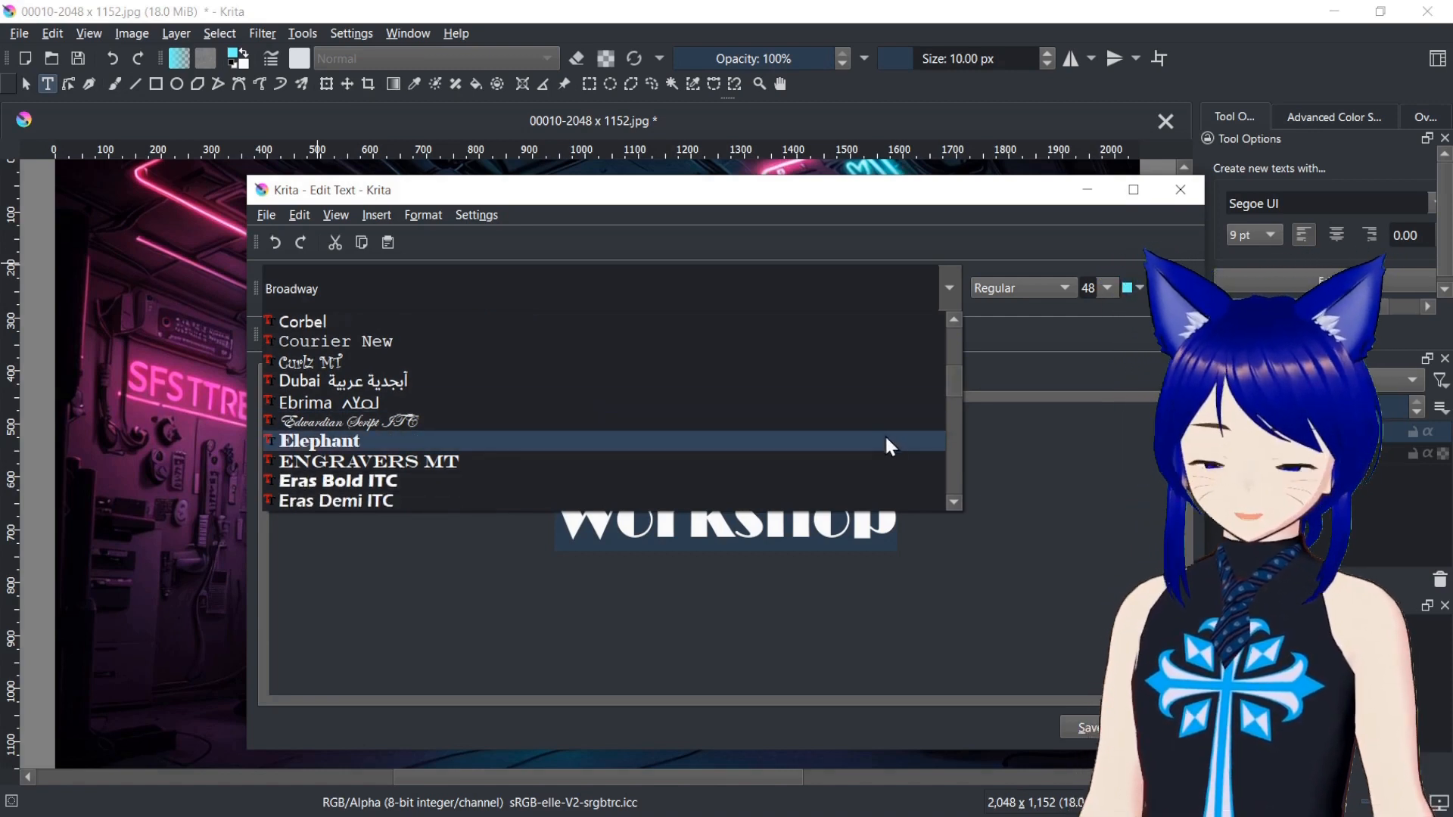
left_click(881, 479)
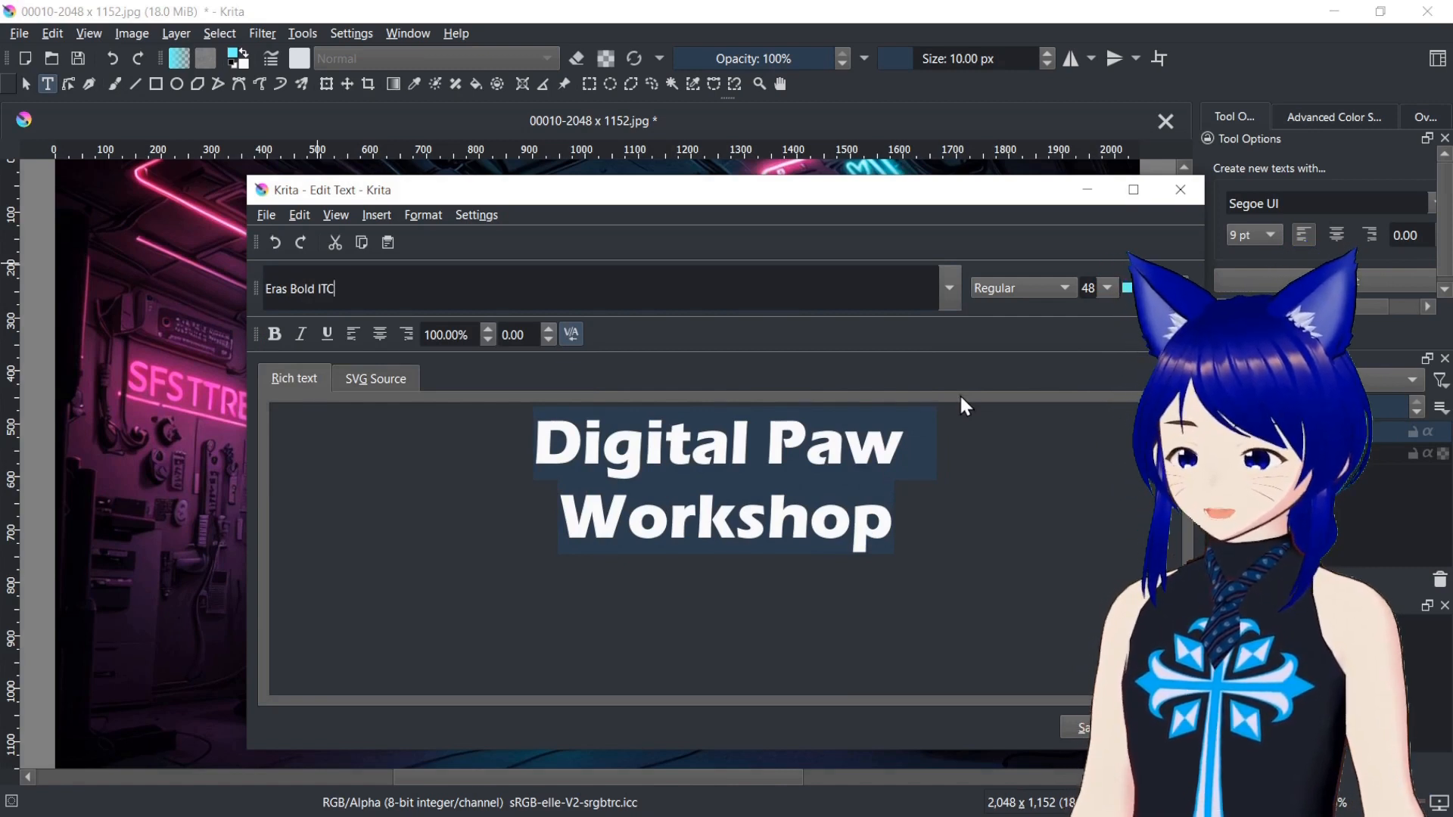
left_click(949, 289)
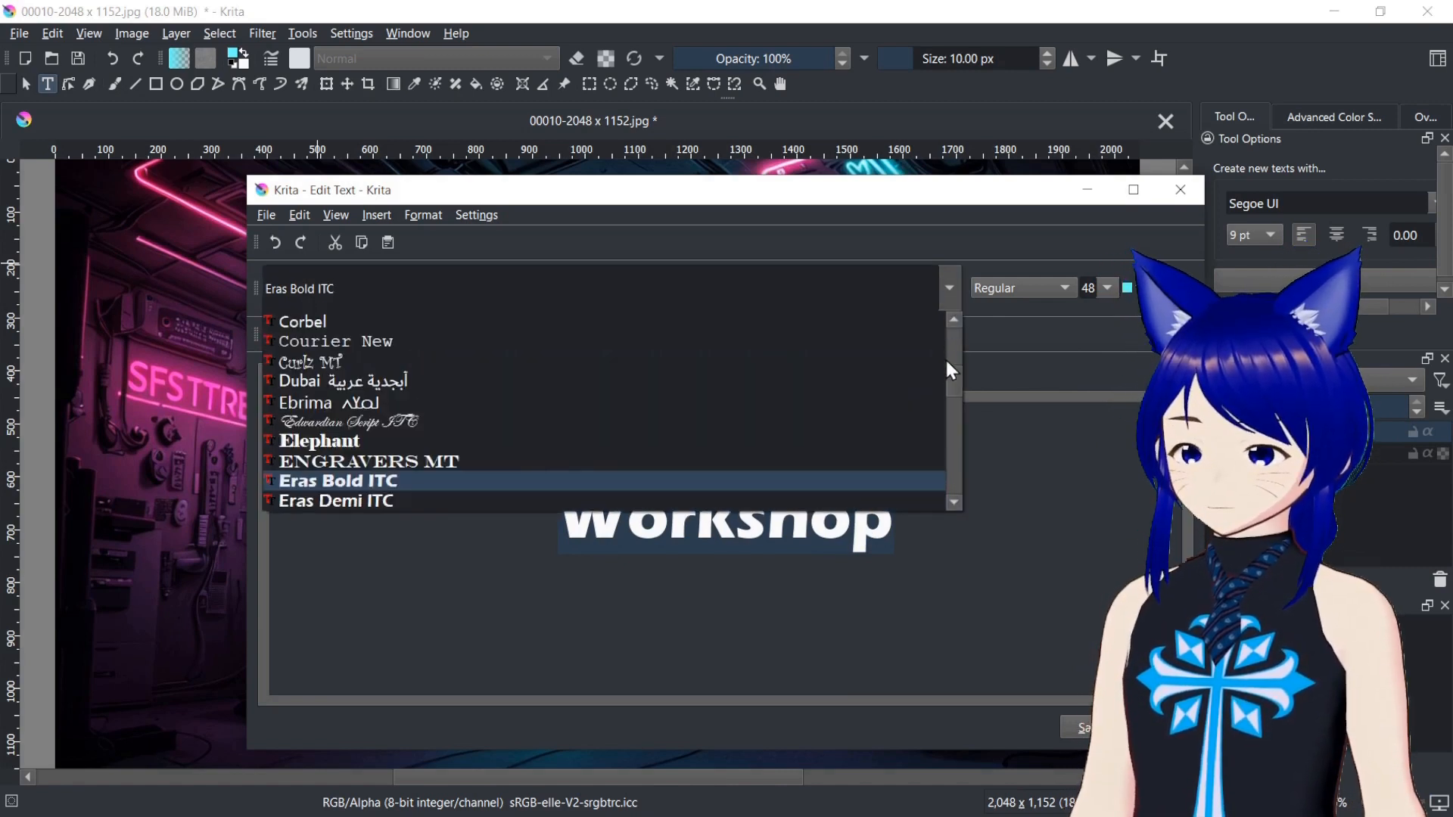
left_click_drag(950, 377, 942, 484)
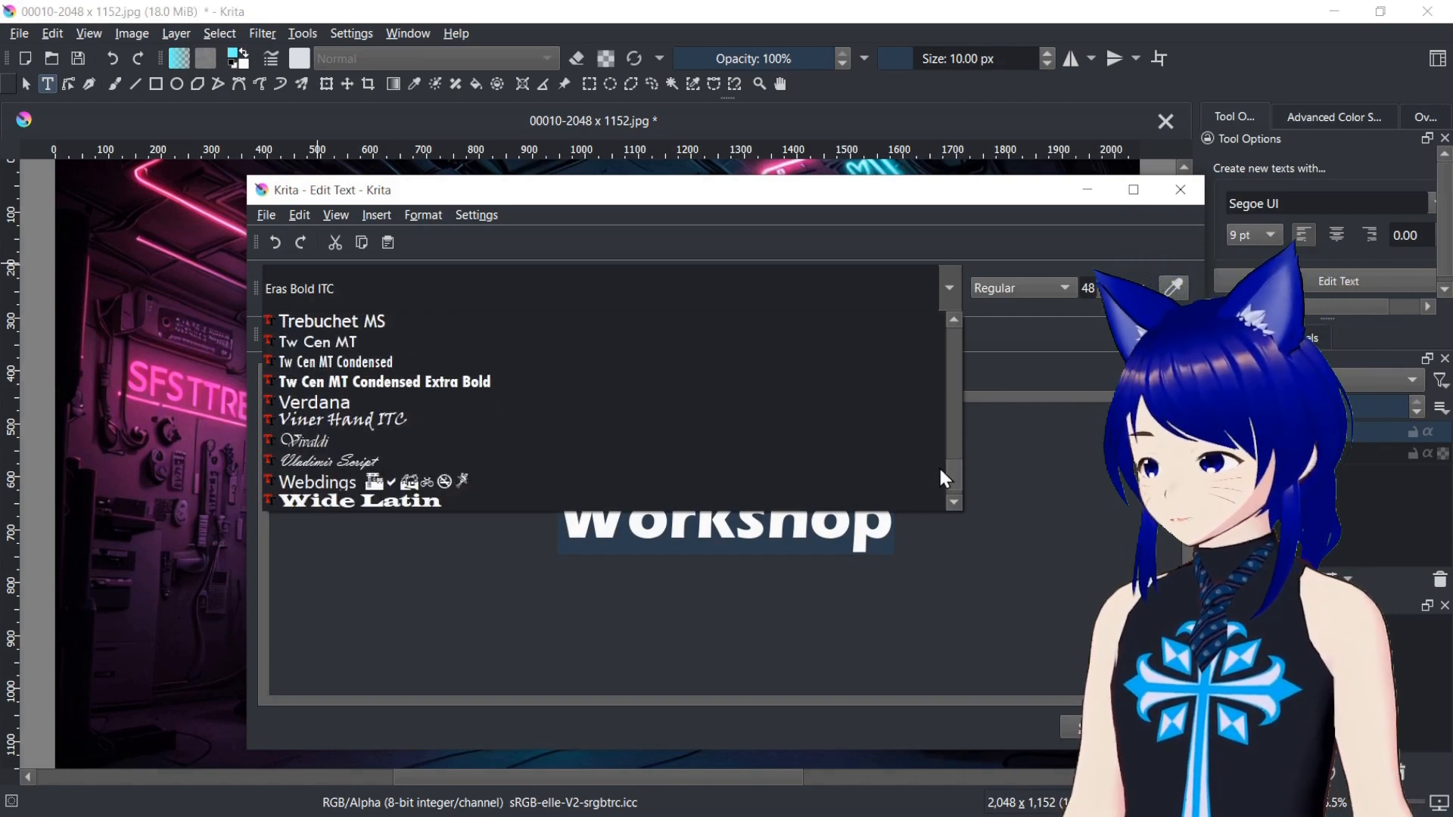
left_click(1060, 585)
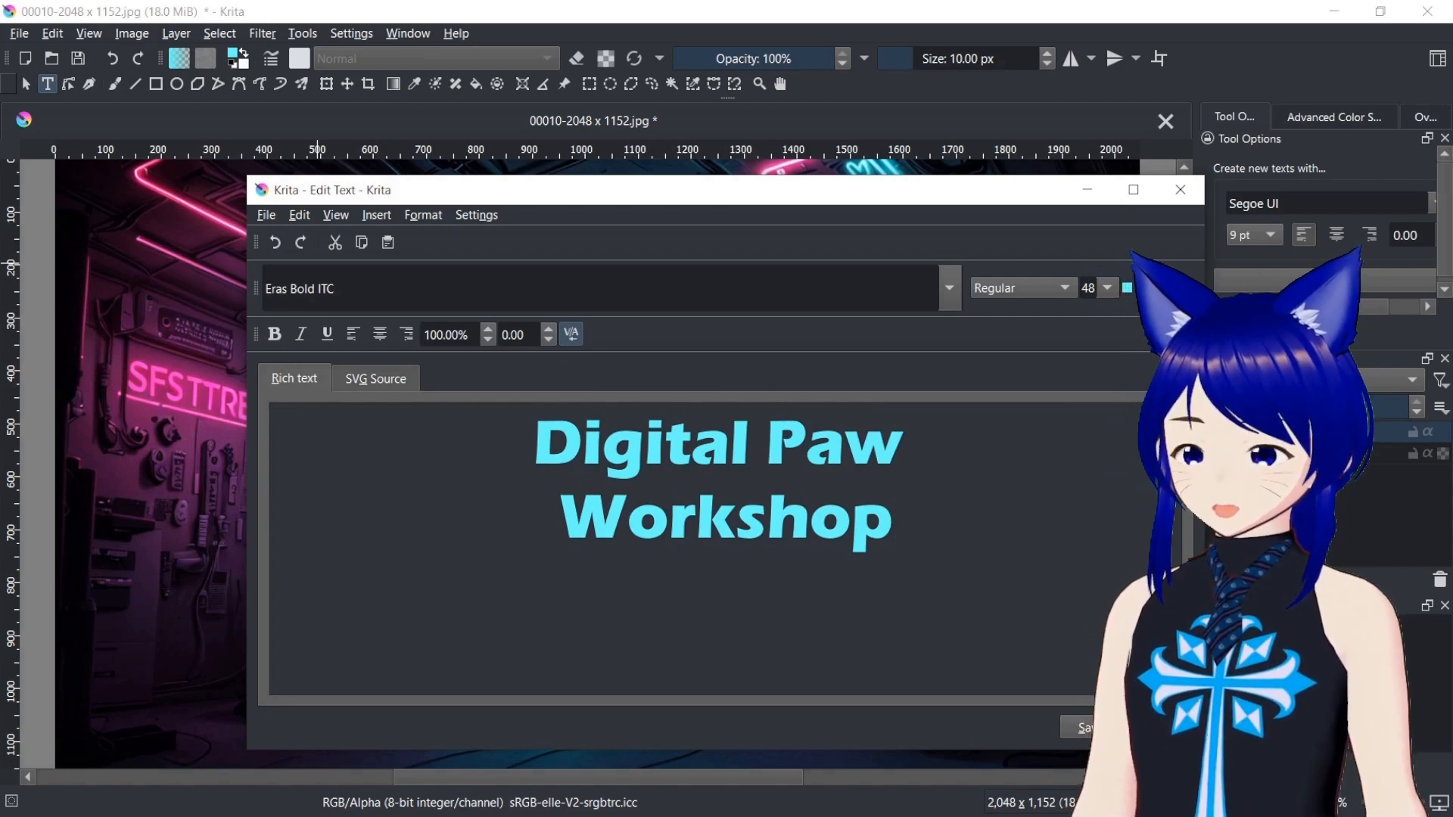
Save the formatted "Digital Paw Workshop" text to the canvas and close the text editor.
left_click(1087, 728)
left_click(1158, 727)
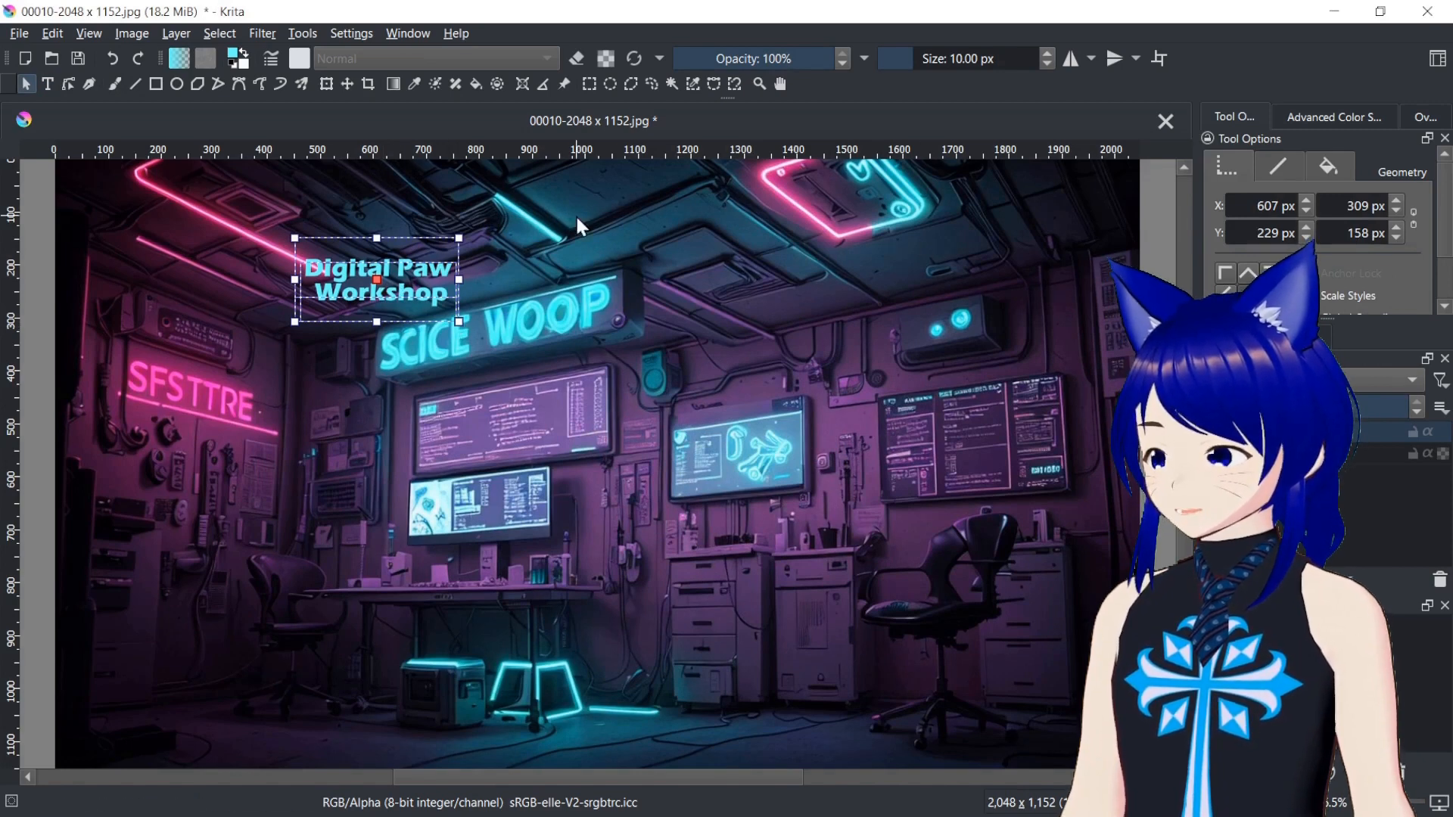
Set the font size of the "Digital Paw Workshop" text to 72 and move the text over the SCICE WOOP sign.
double_click(378, 268)
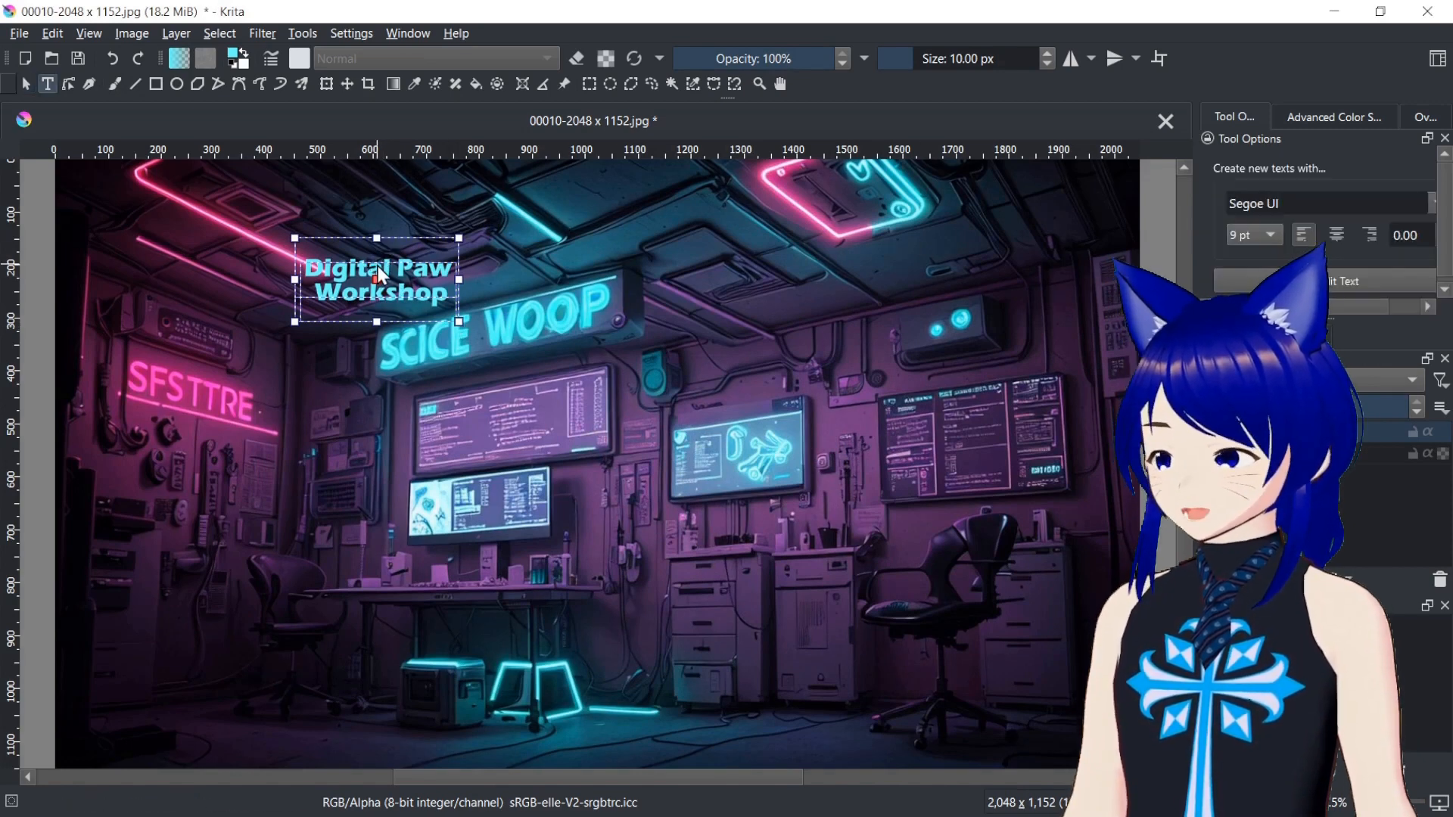
double_click(378, 268)
left_click_drag(971, 509, 489, 406)
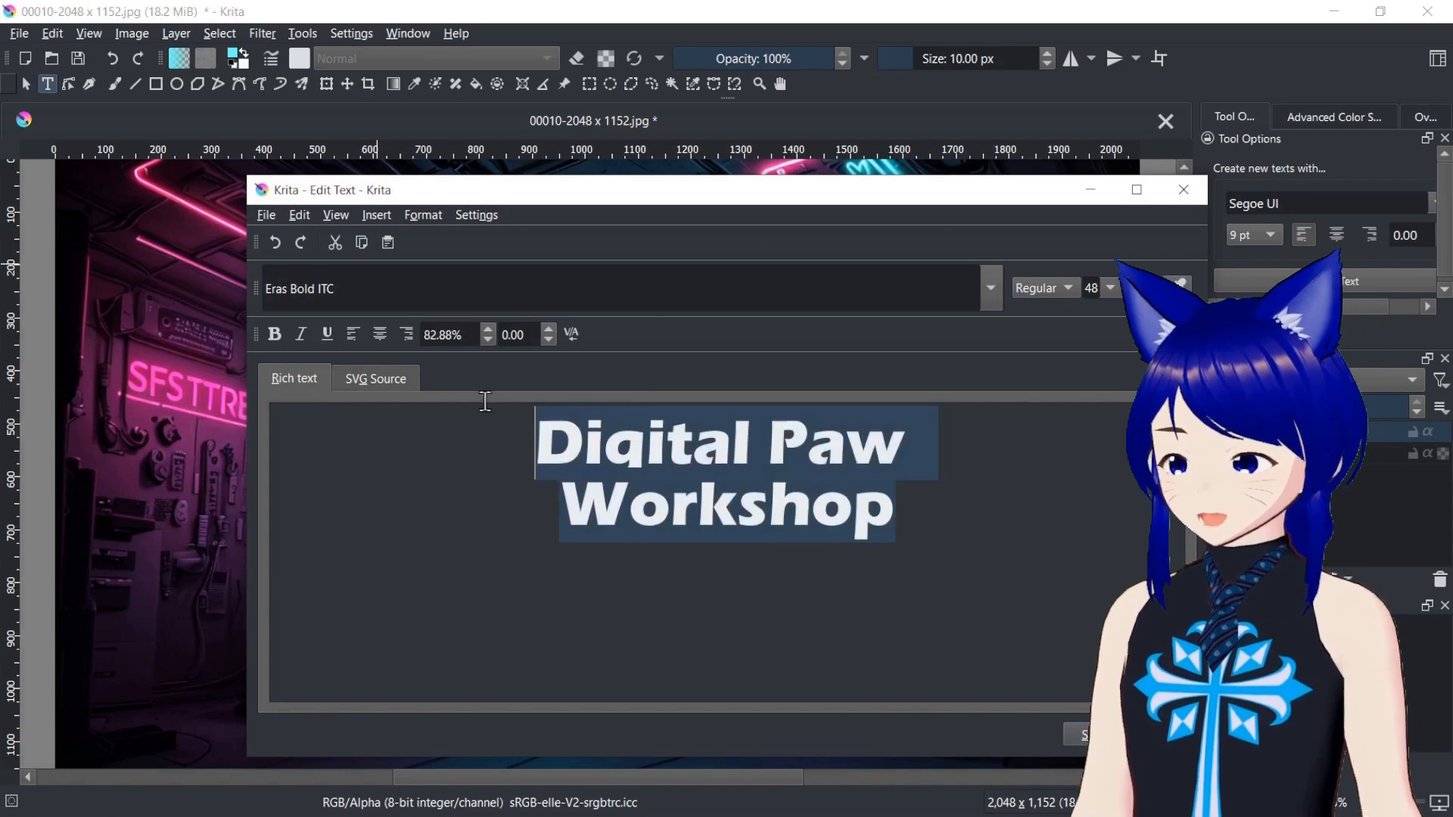
left_click(1109, 288)
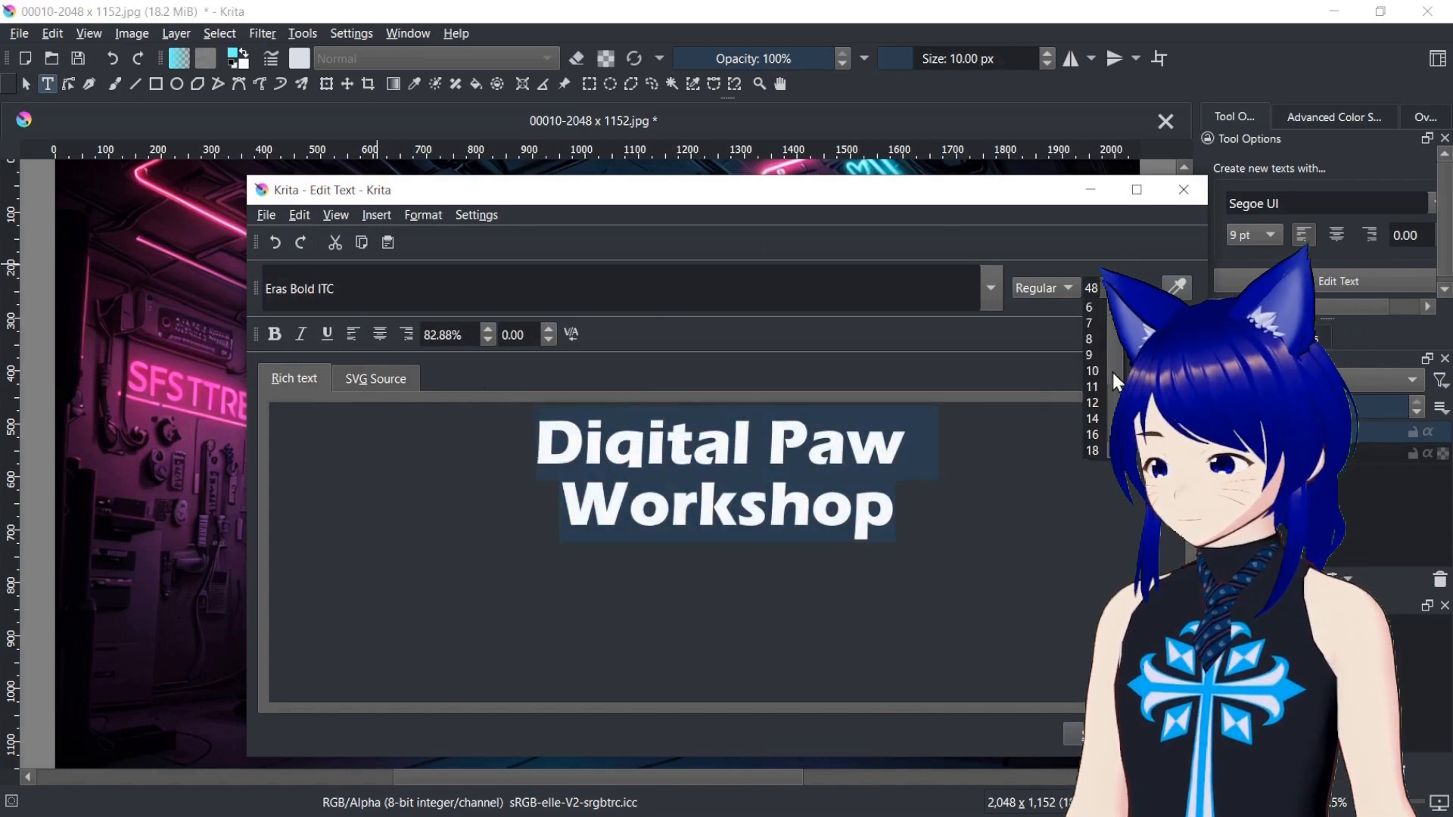
scroll(1109, 398, "down", 3)
left_click(1093, 452)
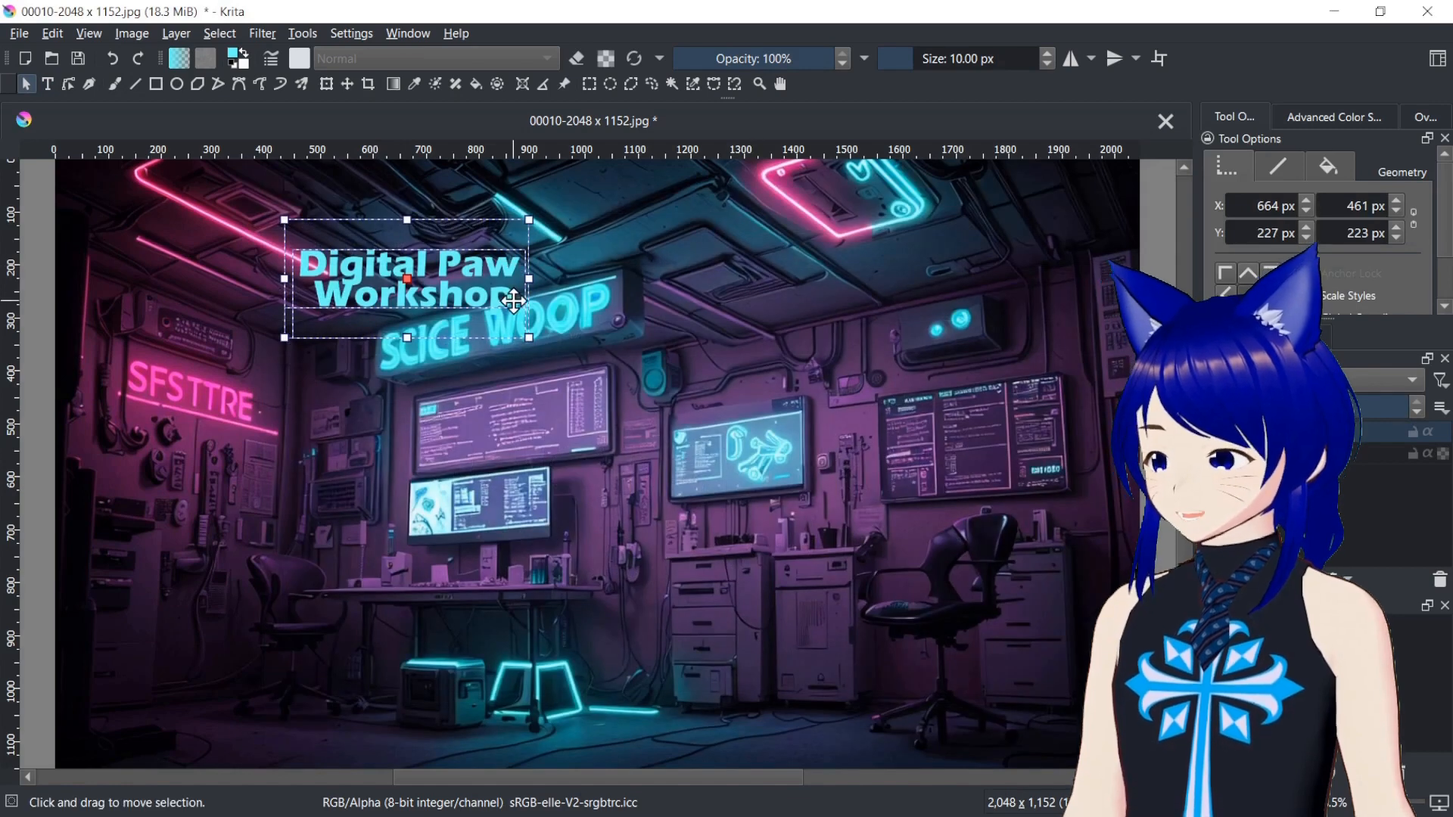
left_click_drag(496, 297, 536, 321)
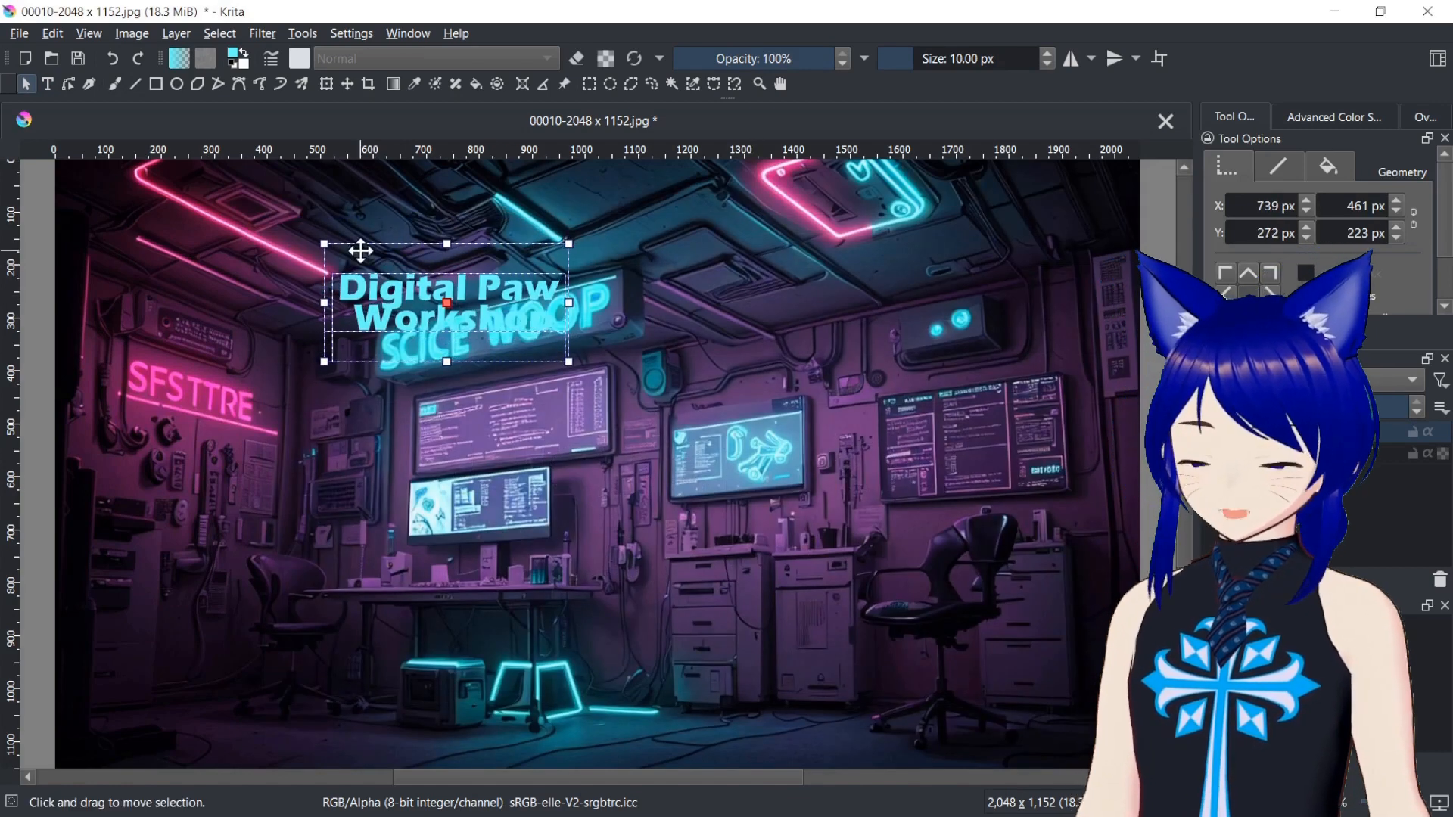
Reopen the "Digital Paw Workshop" text for editing and set the font size of both lines to 150.
double_click(384, 252)
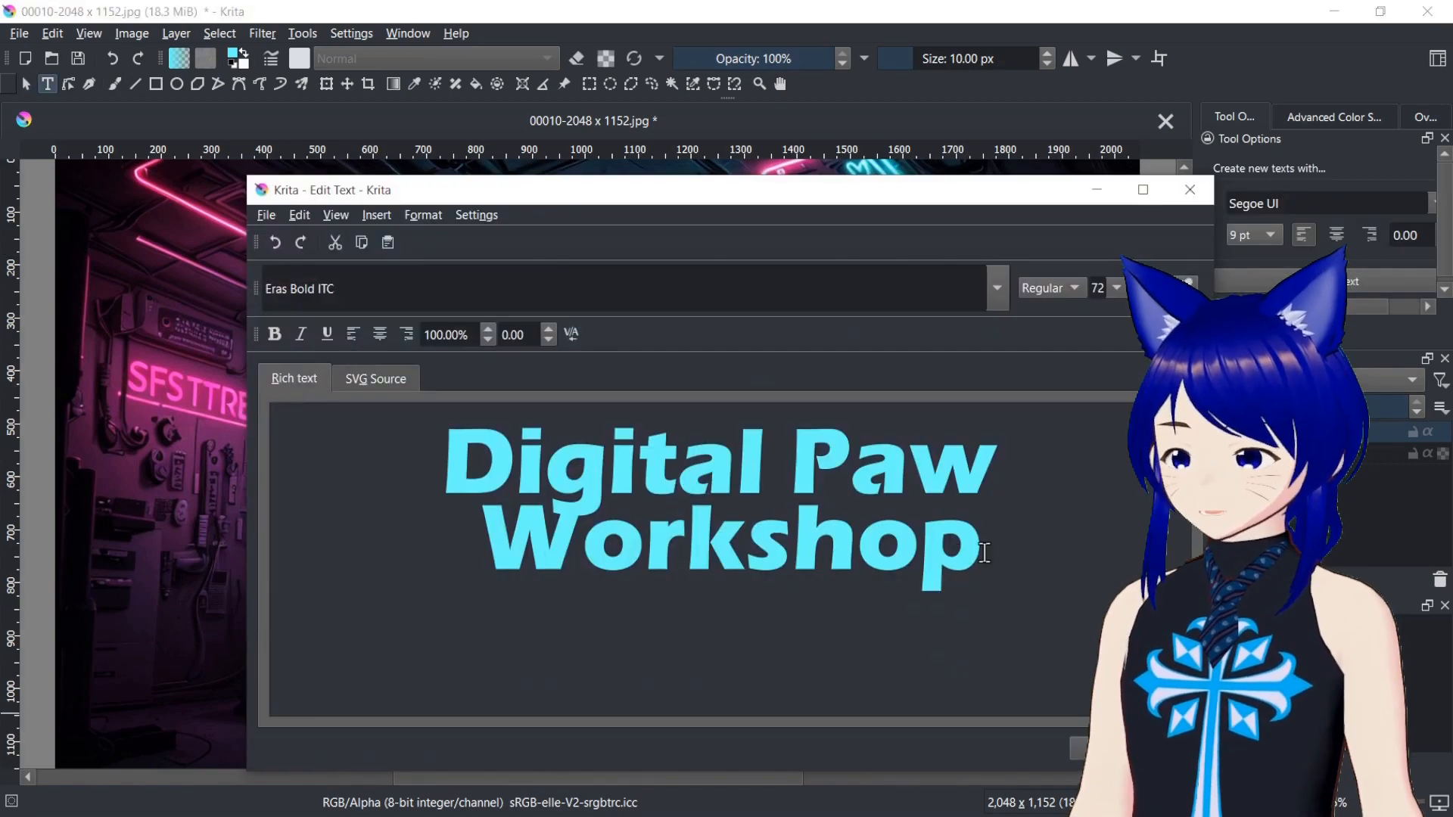
key("ctrl+a")
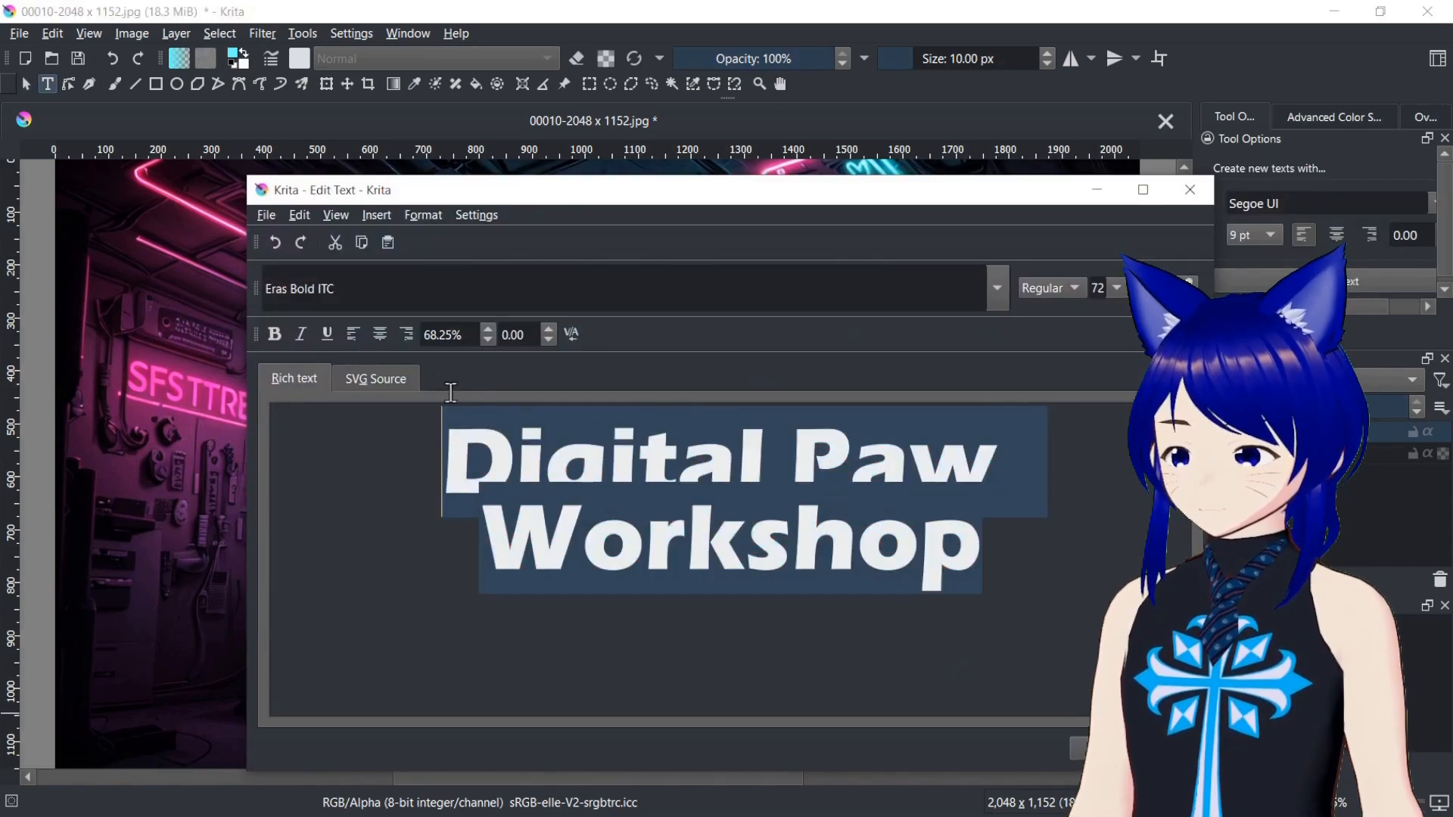
left_click(1113, 288)
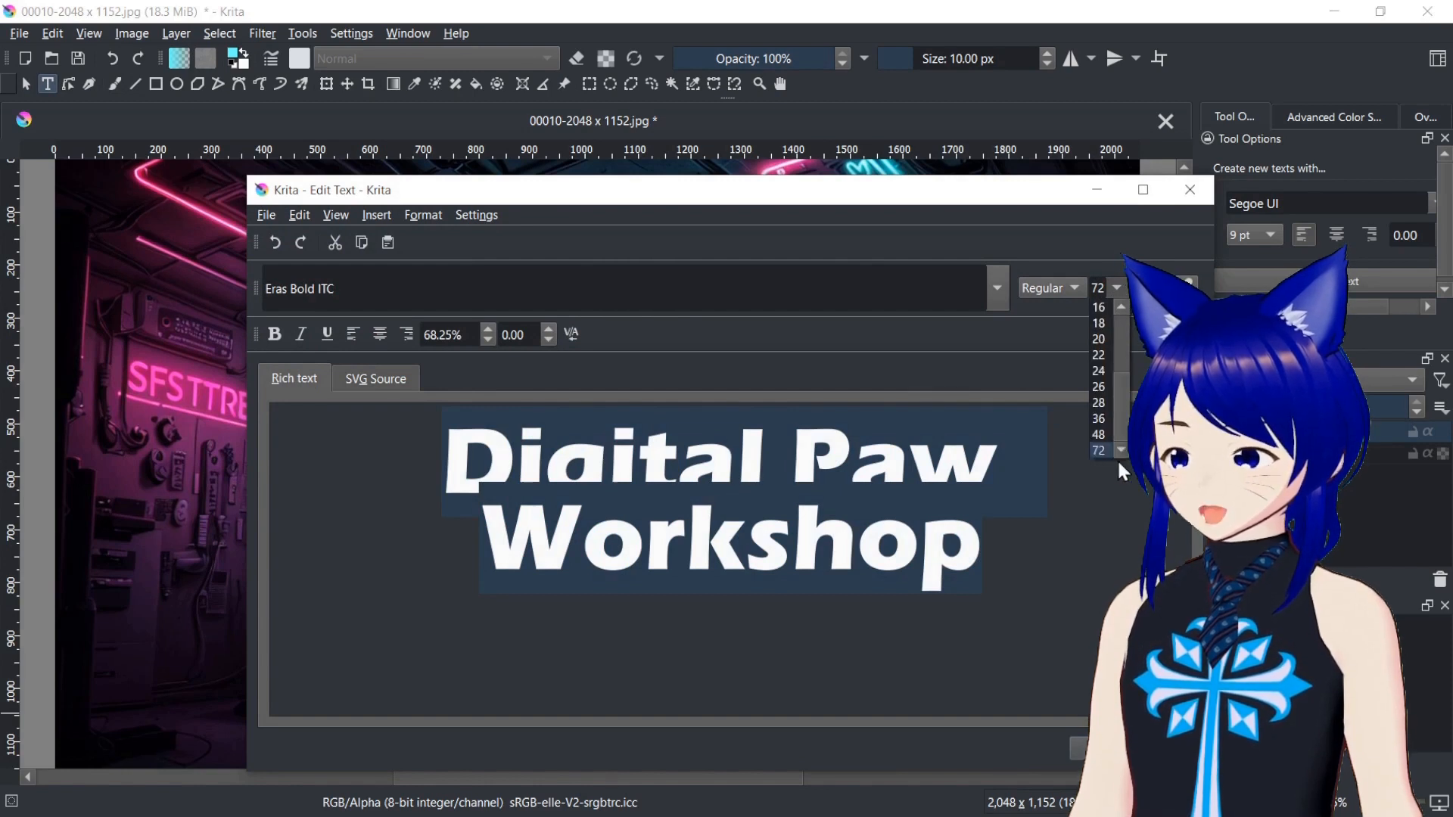
left_click(1098, 450)
double_click(1096, 283)
type("150")
key("Return")
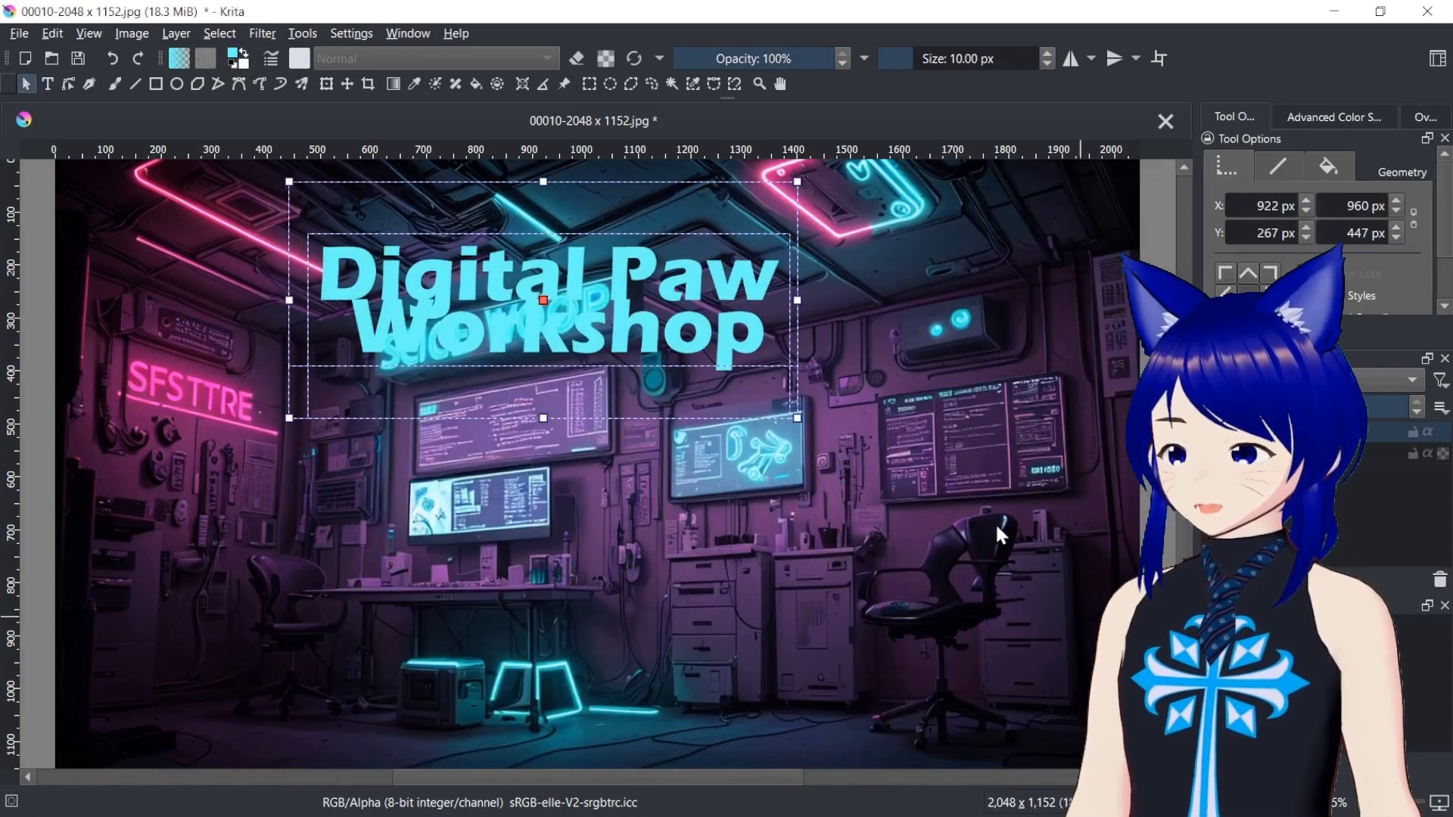
Set the line spacing of the "Digital Paw" line to 100% and save the text to the canvas.
double_click(713, 351)
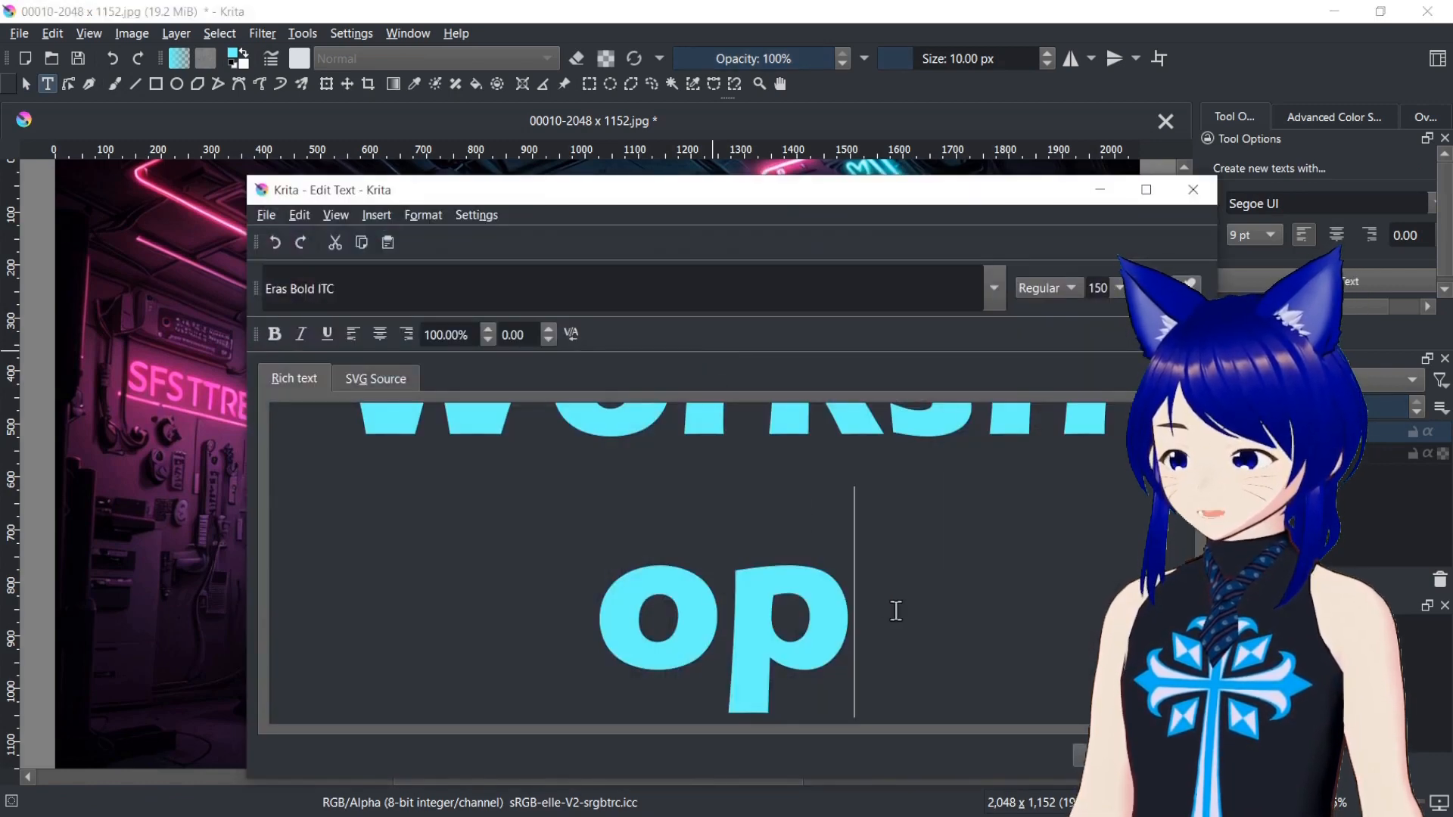
key("ctrl+a")
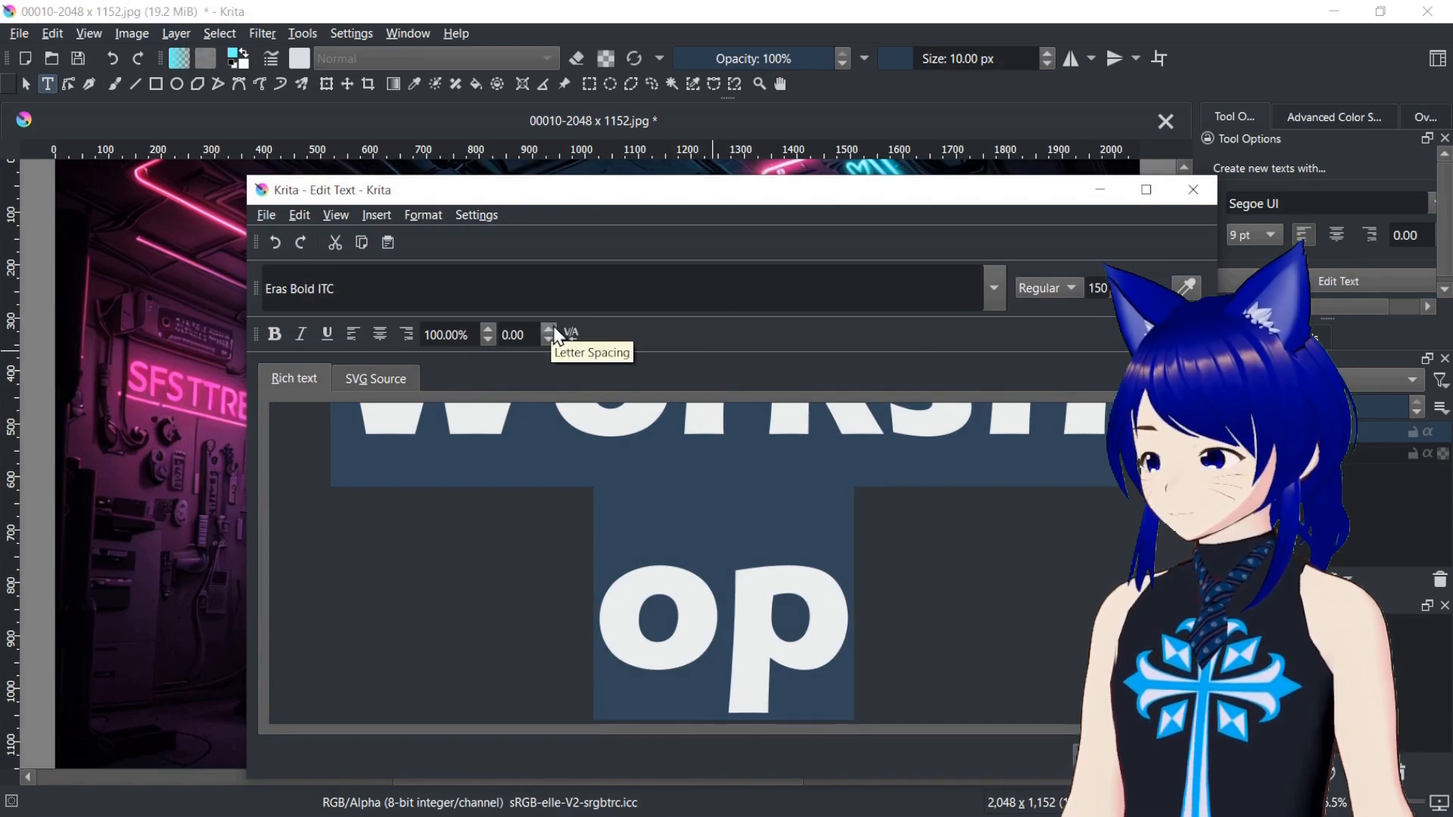
scroll(724, 563, "up", 8)
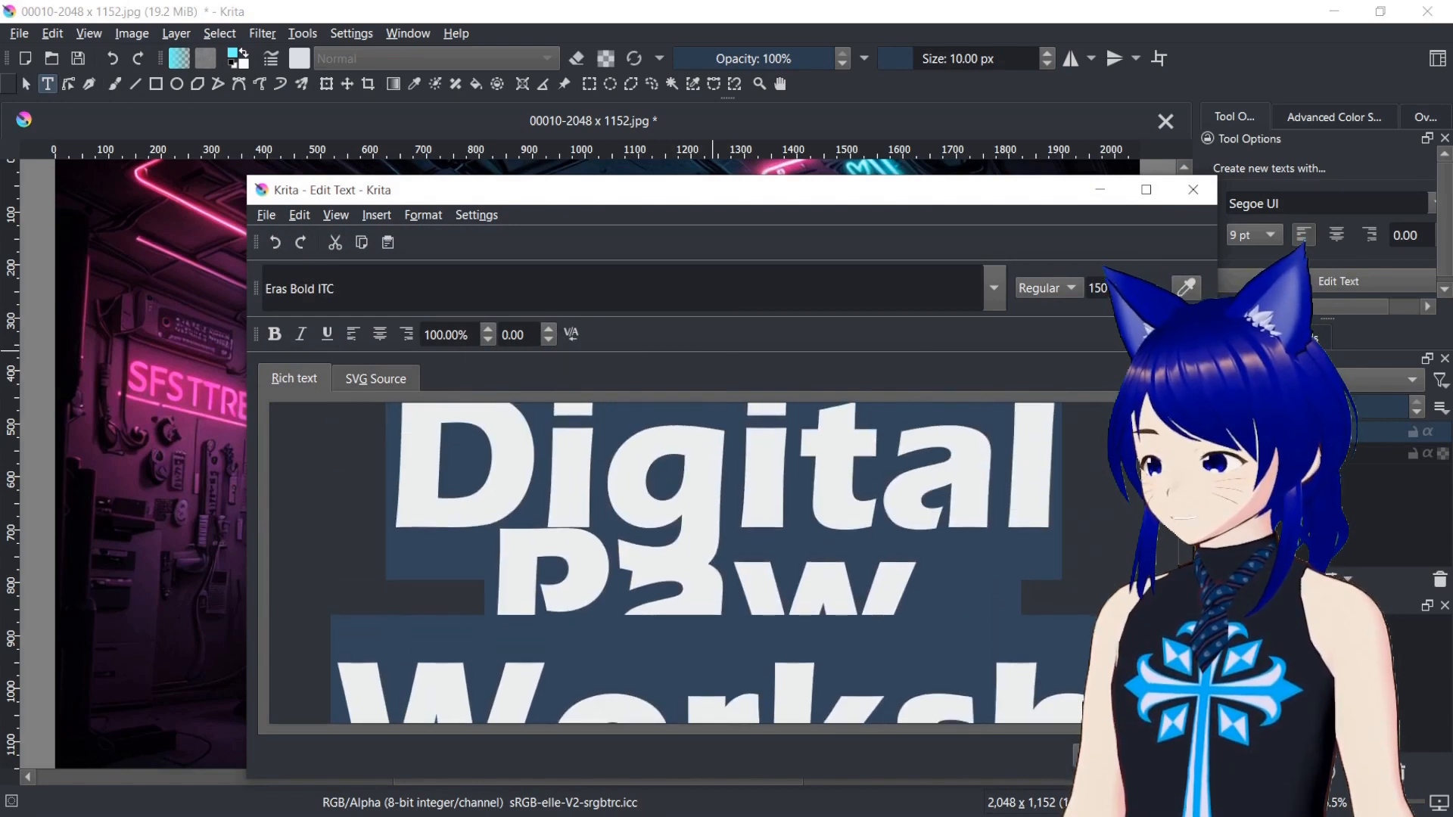
left_click(952, 556)
left_click_drag(938, 592, 564, 461)
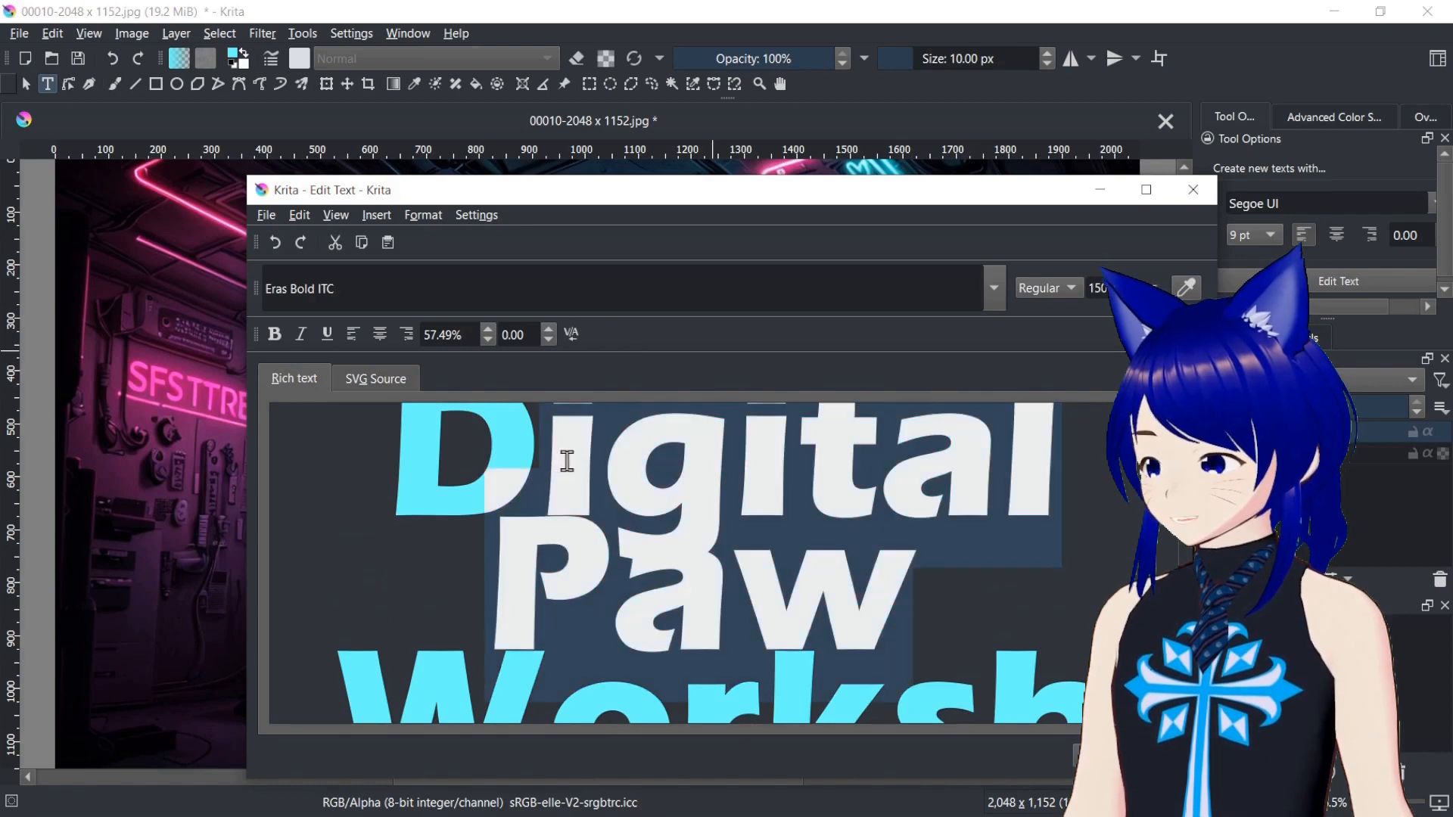
left_click(438, 657)
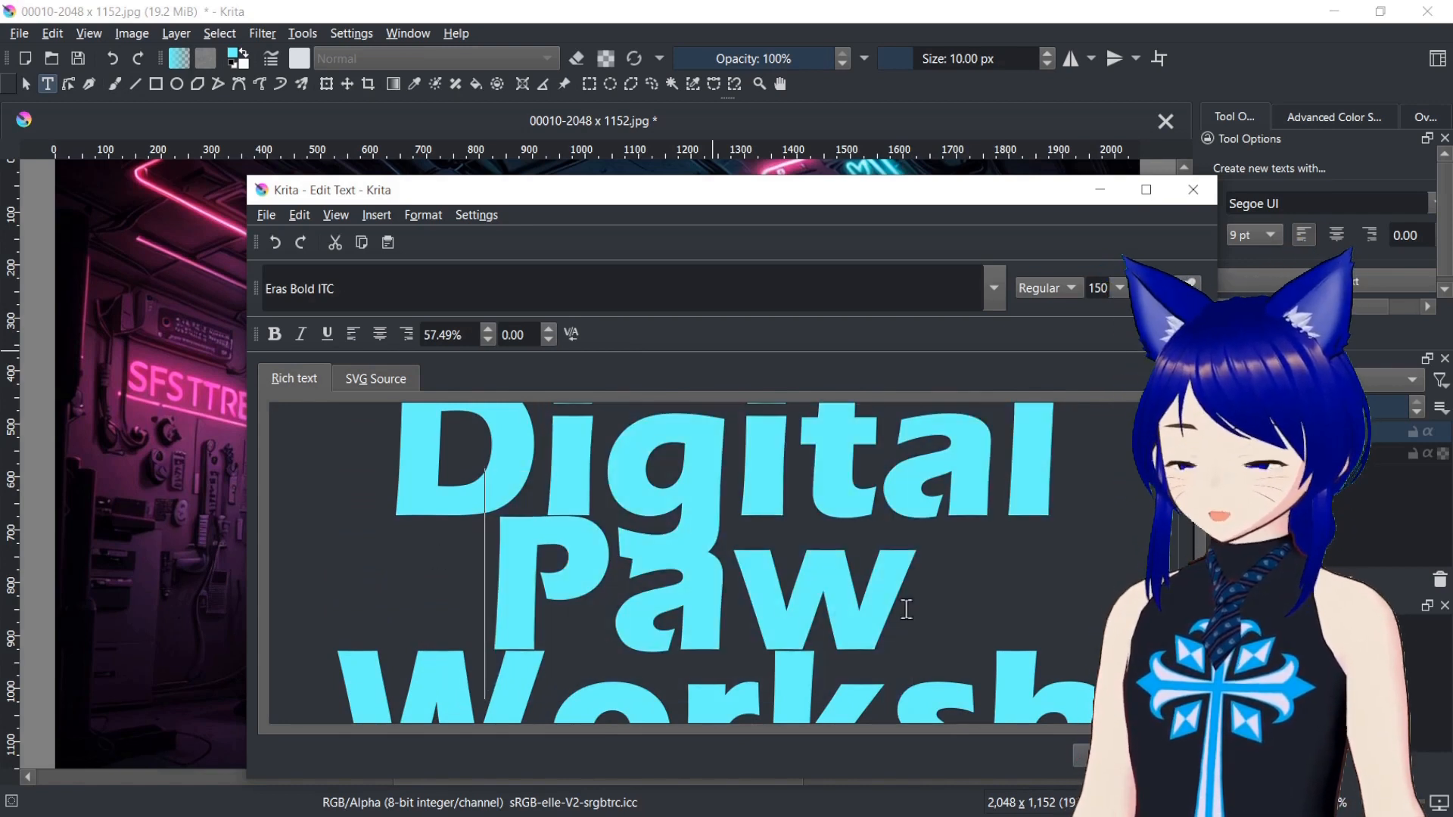
left_click_drag(906, 609, 439, 481)
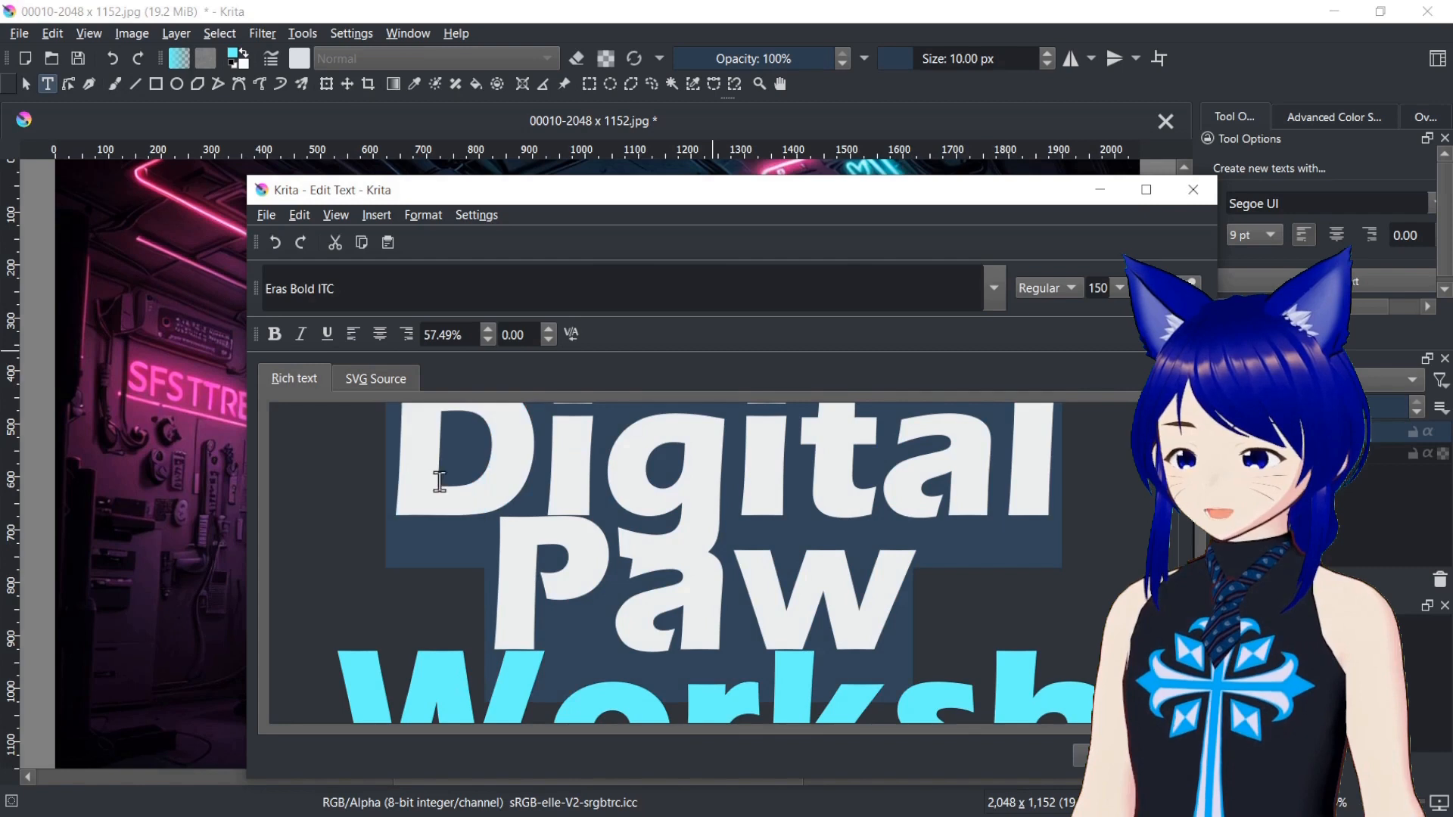
left_click(486, 327)
left_click(486, 327)
left_click(486, 327)
left_click(486, 326)
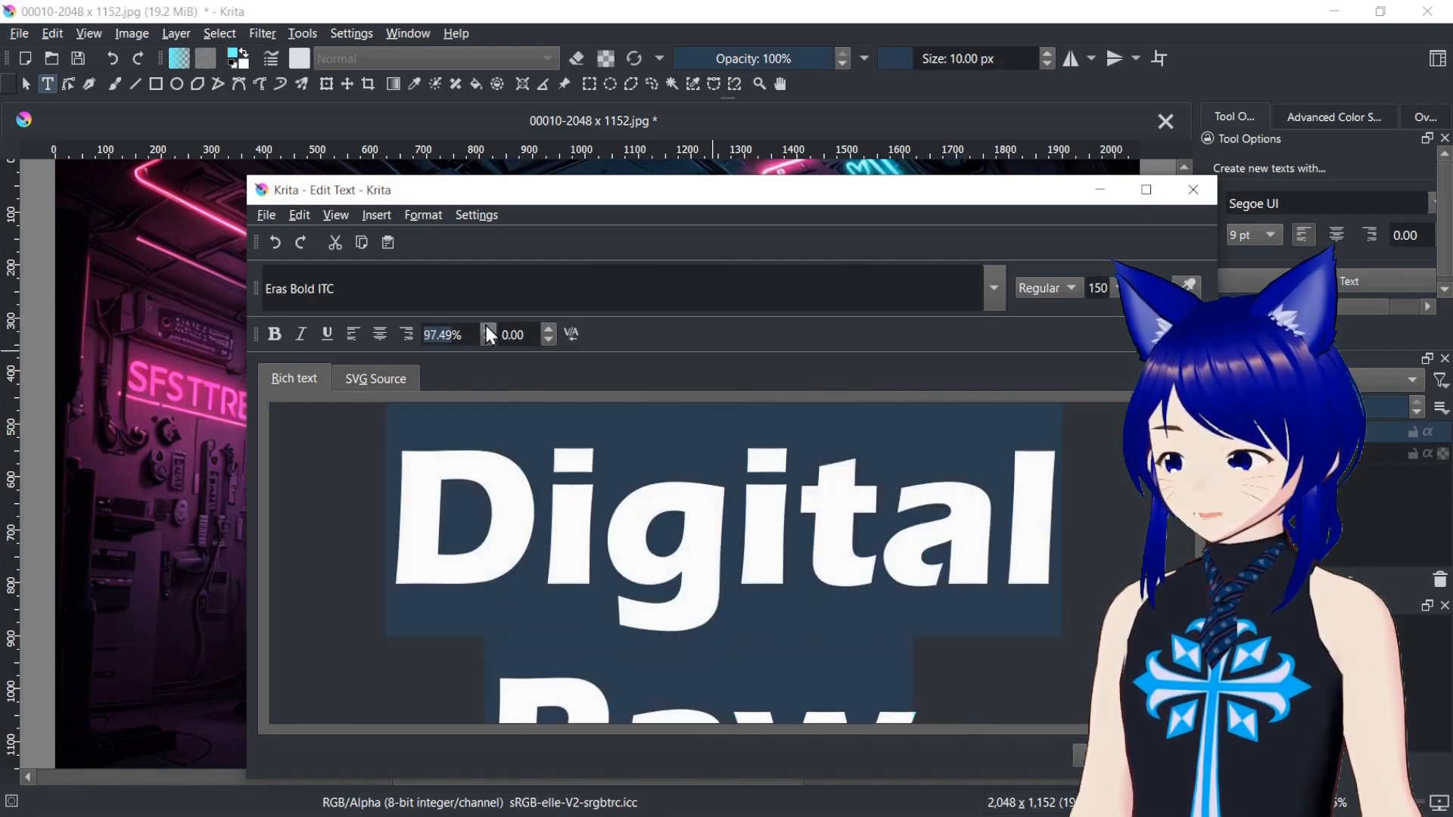
left_click(486, 326)
type("100")
key("Return")
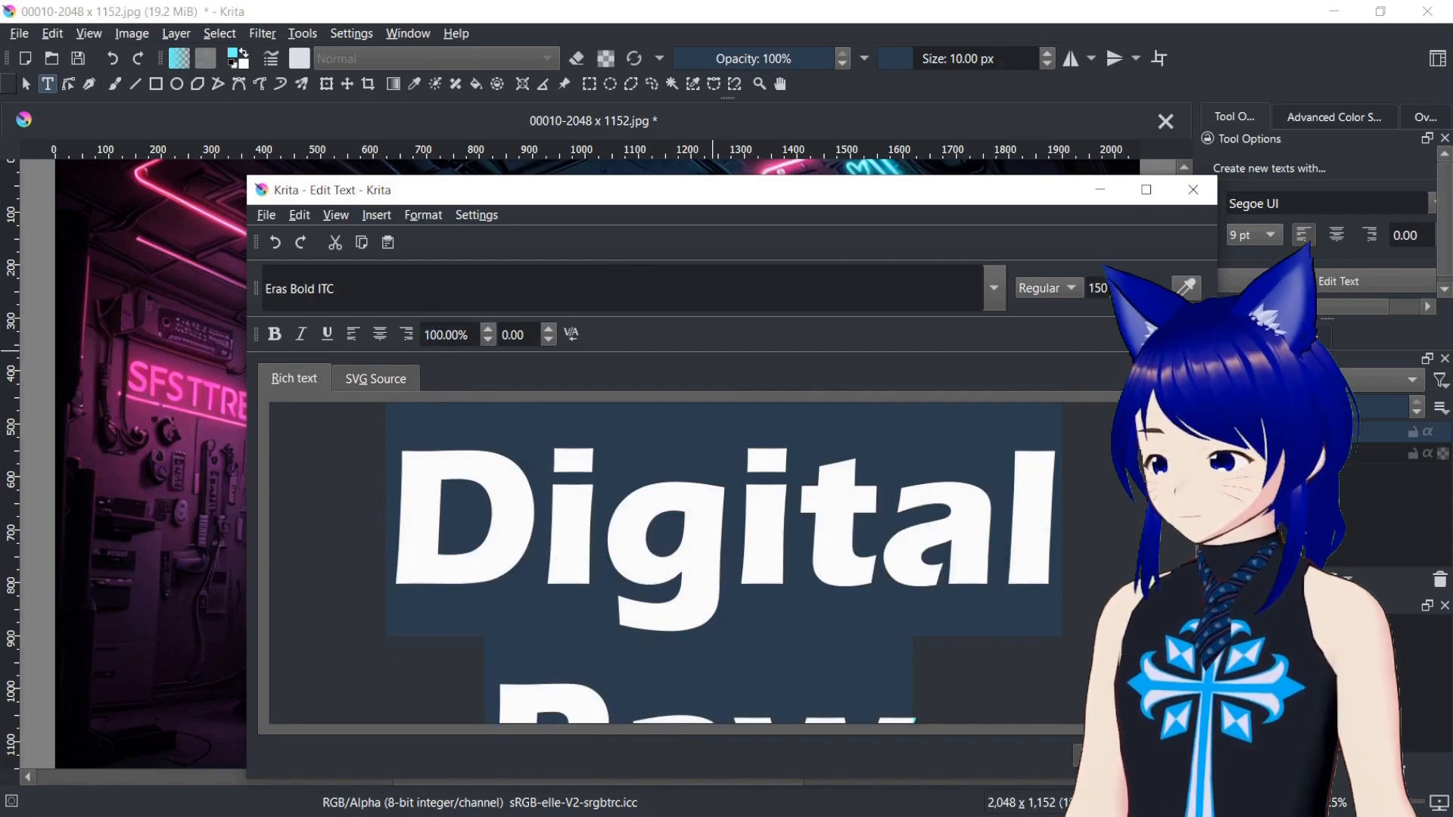
left_click(1176, 755)
Move the text to the centre of the canvas and scale it up with the Transform tool to span most of the image width.
left_click_drag(696, 354, 748, 504)
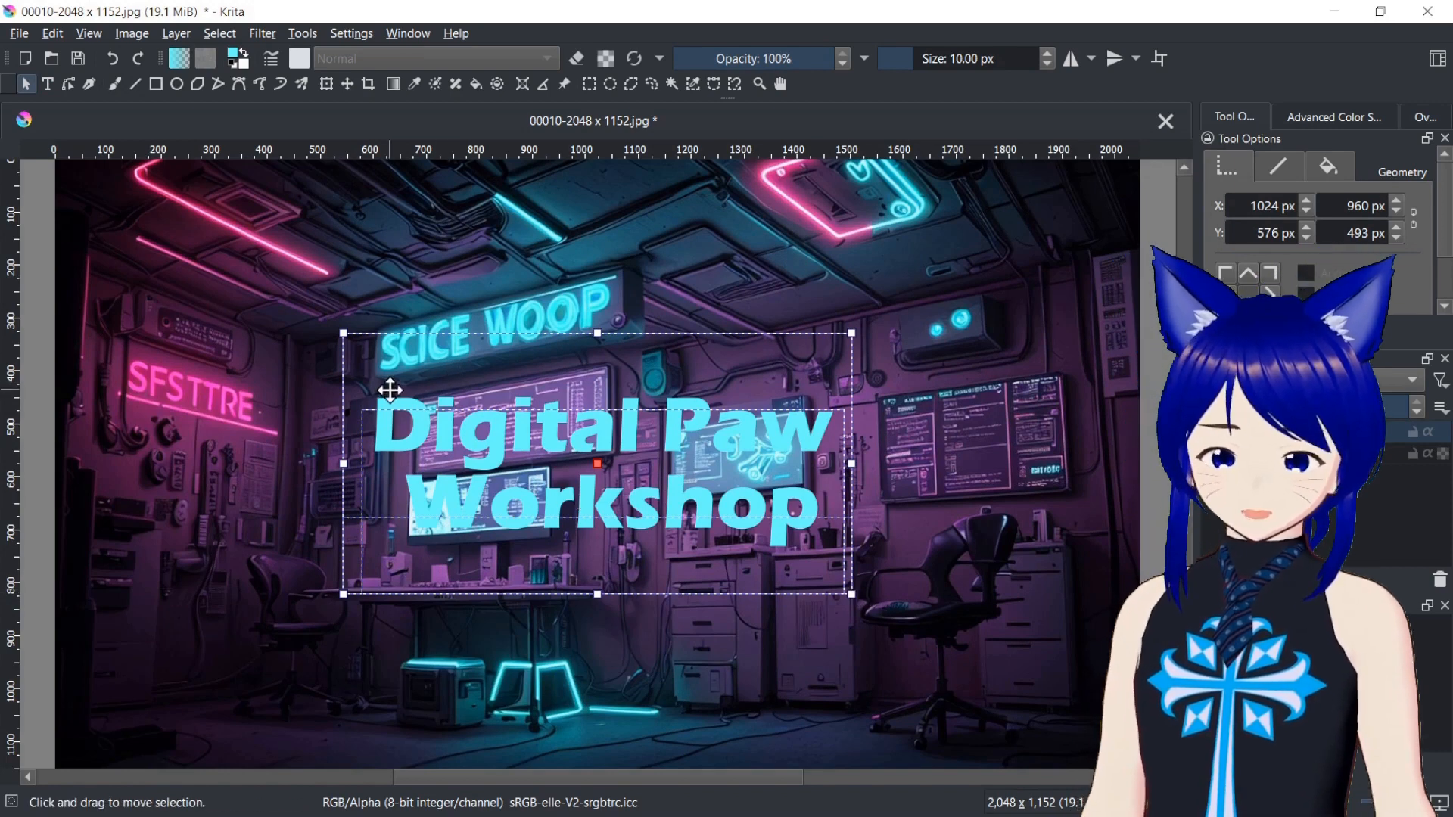
key("ctrl+t")
left_click_drag(376, 395, 189, 310)
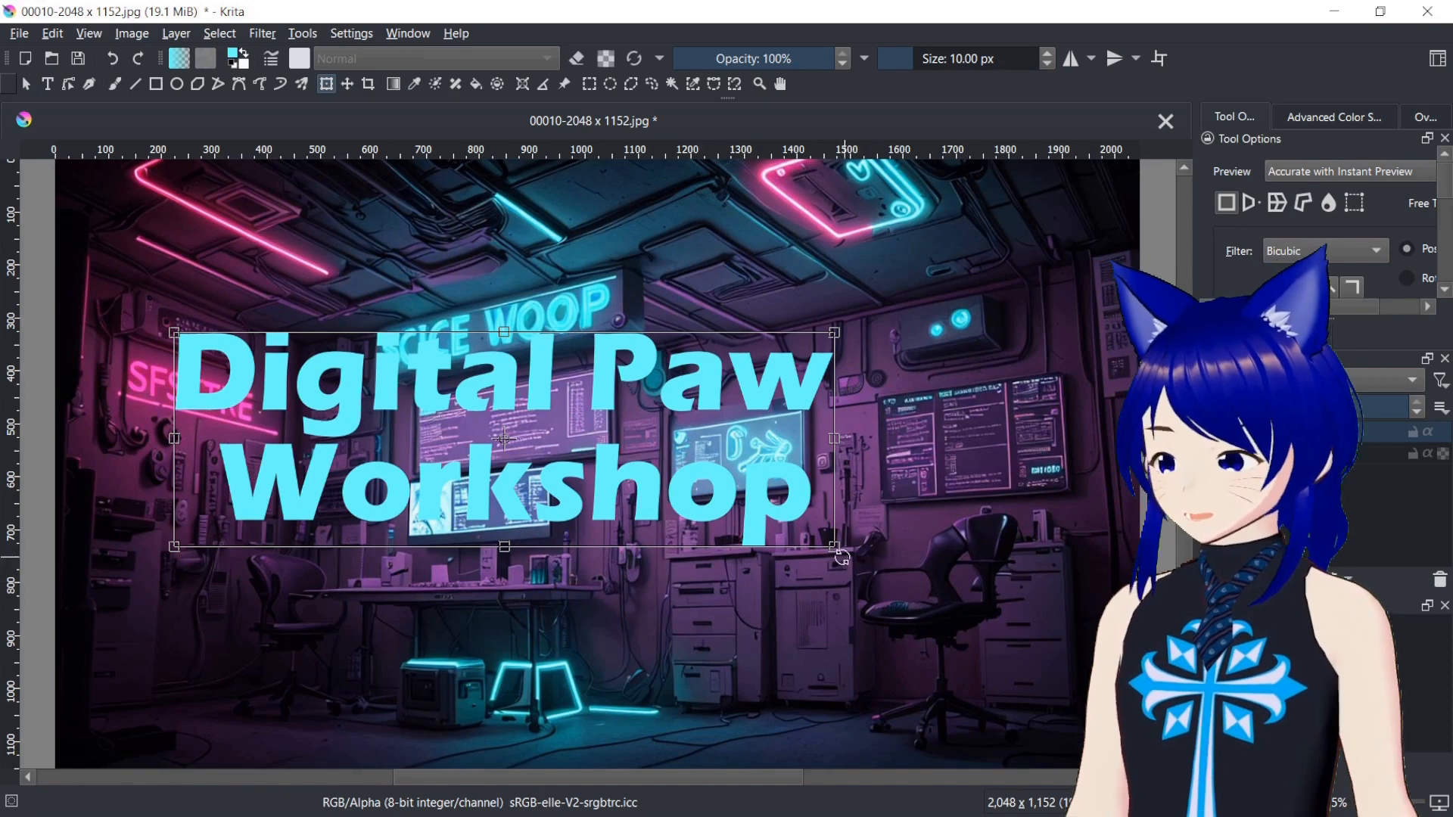
key("Return")
left_click_drag(960, 614, 1051, 645)
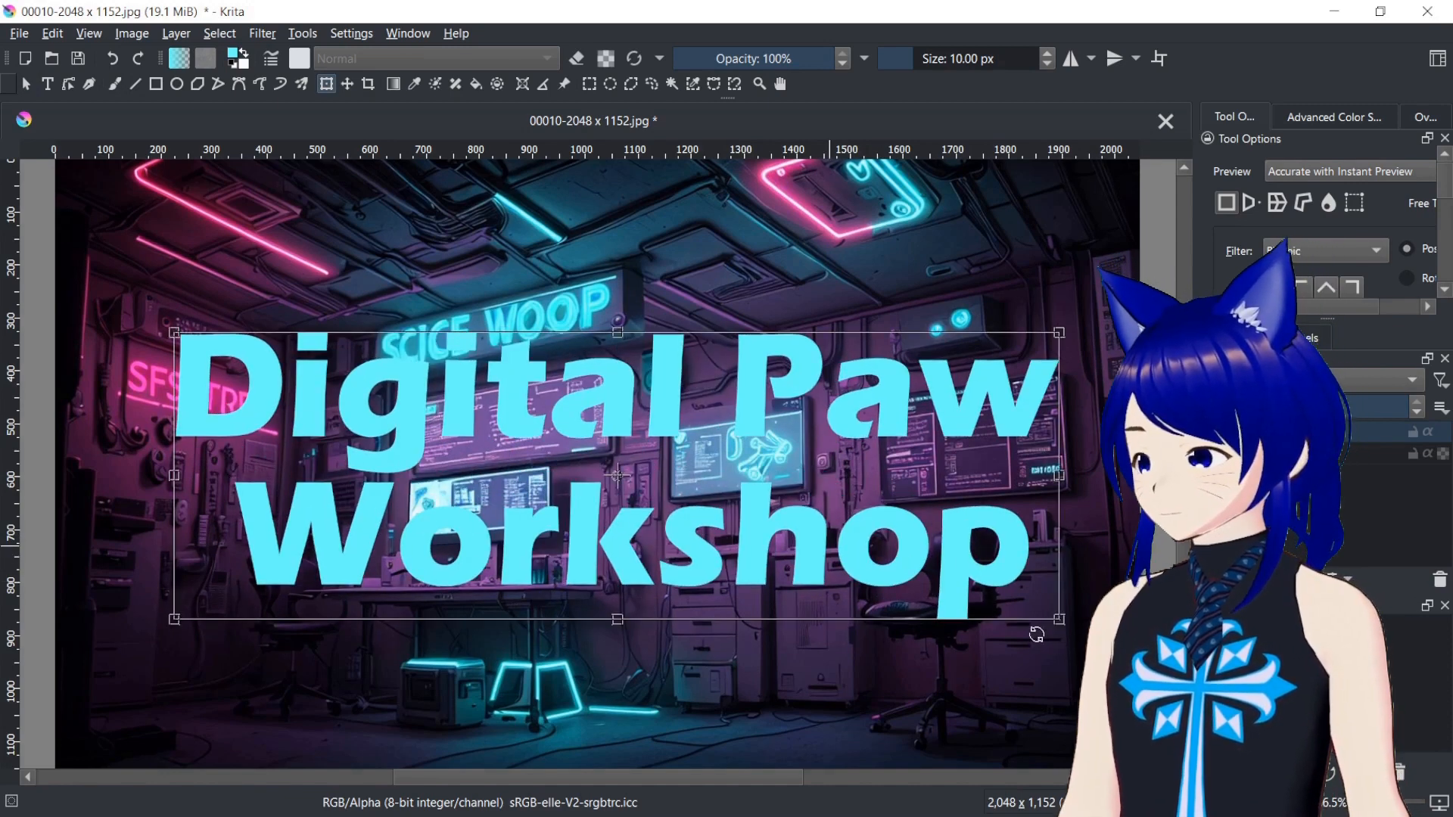
Add an Outer Glow layer style to the text layer with a 36% spread and a size of 58 px.
right_click(1362, 432)
left_click(1215, 35)
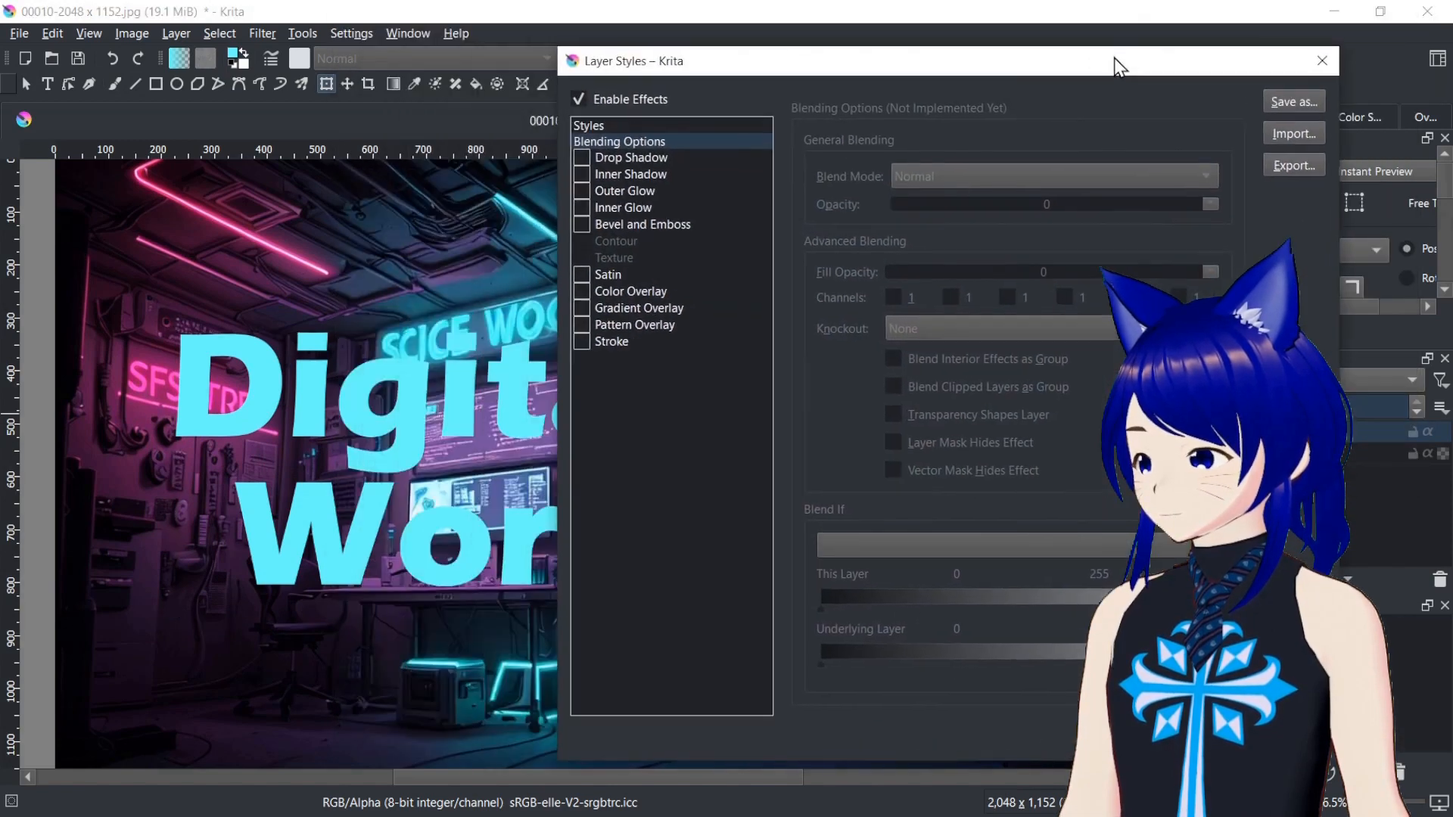
left_click_drag(1113, 58, 1170, 58)
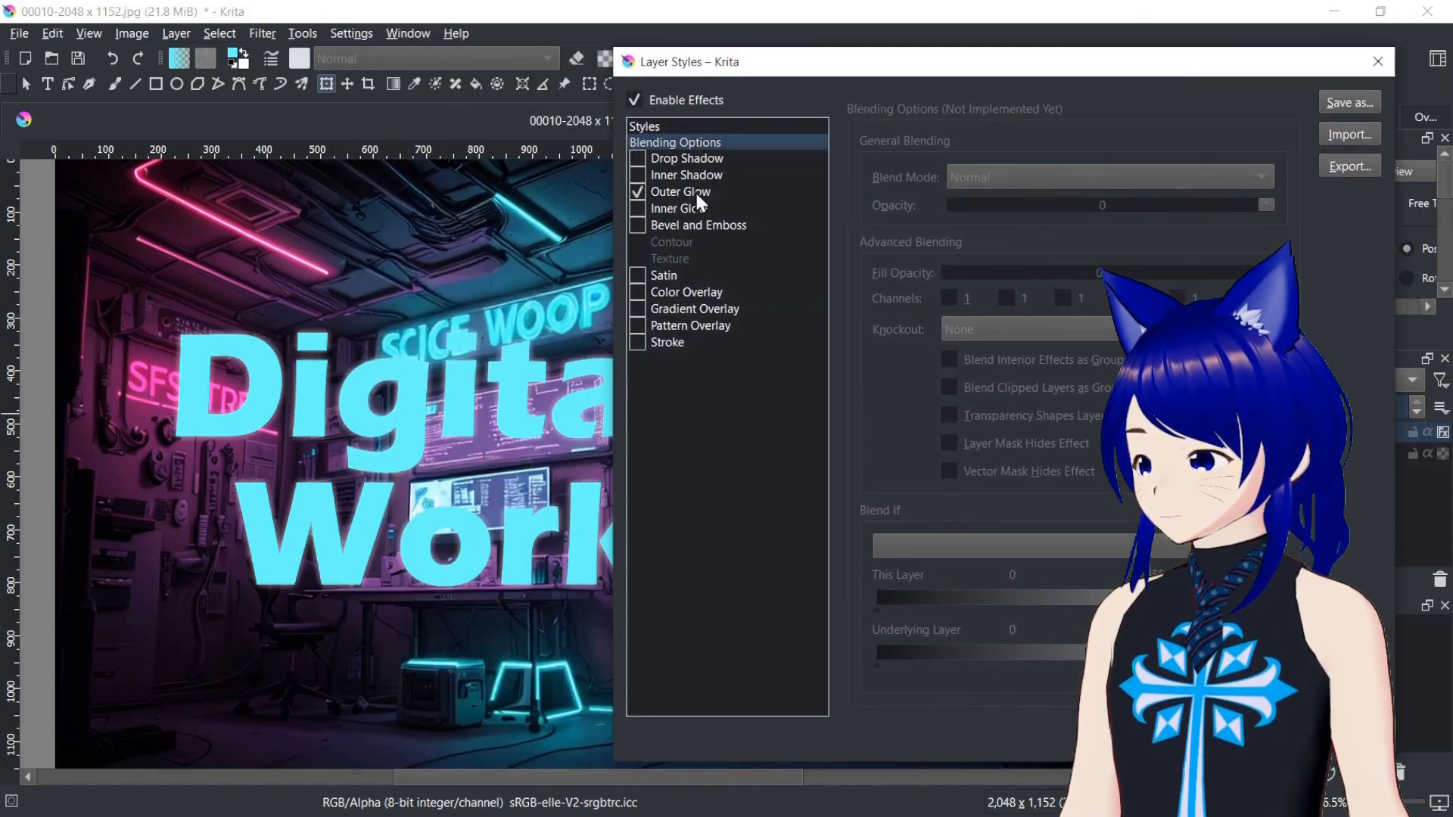
left_click(681, 192)
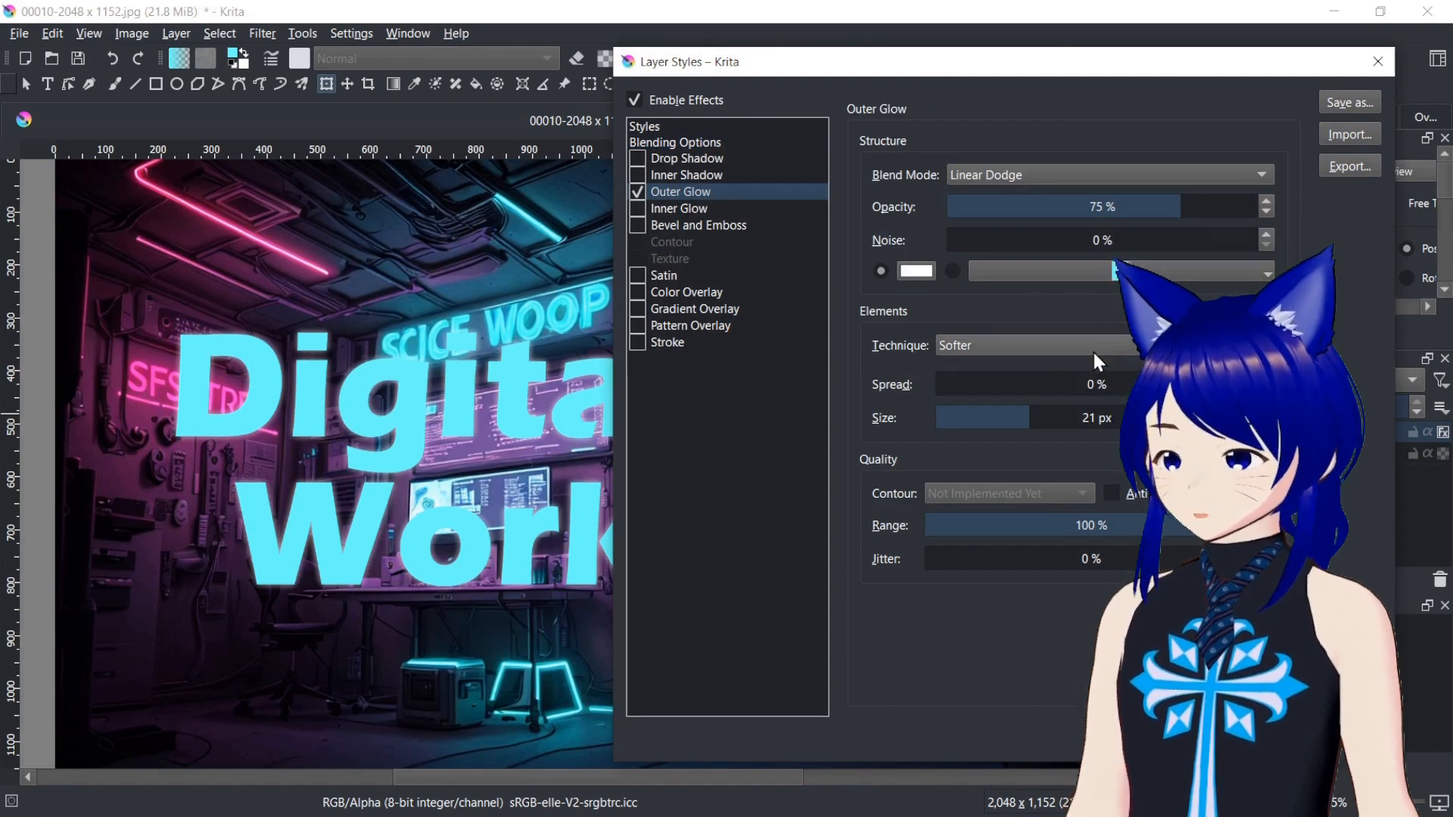
left_click_drag(941, 377, 963, 376)
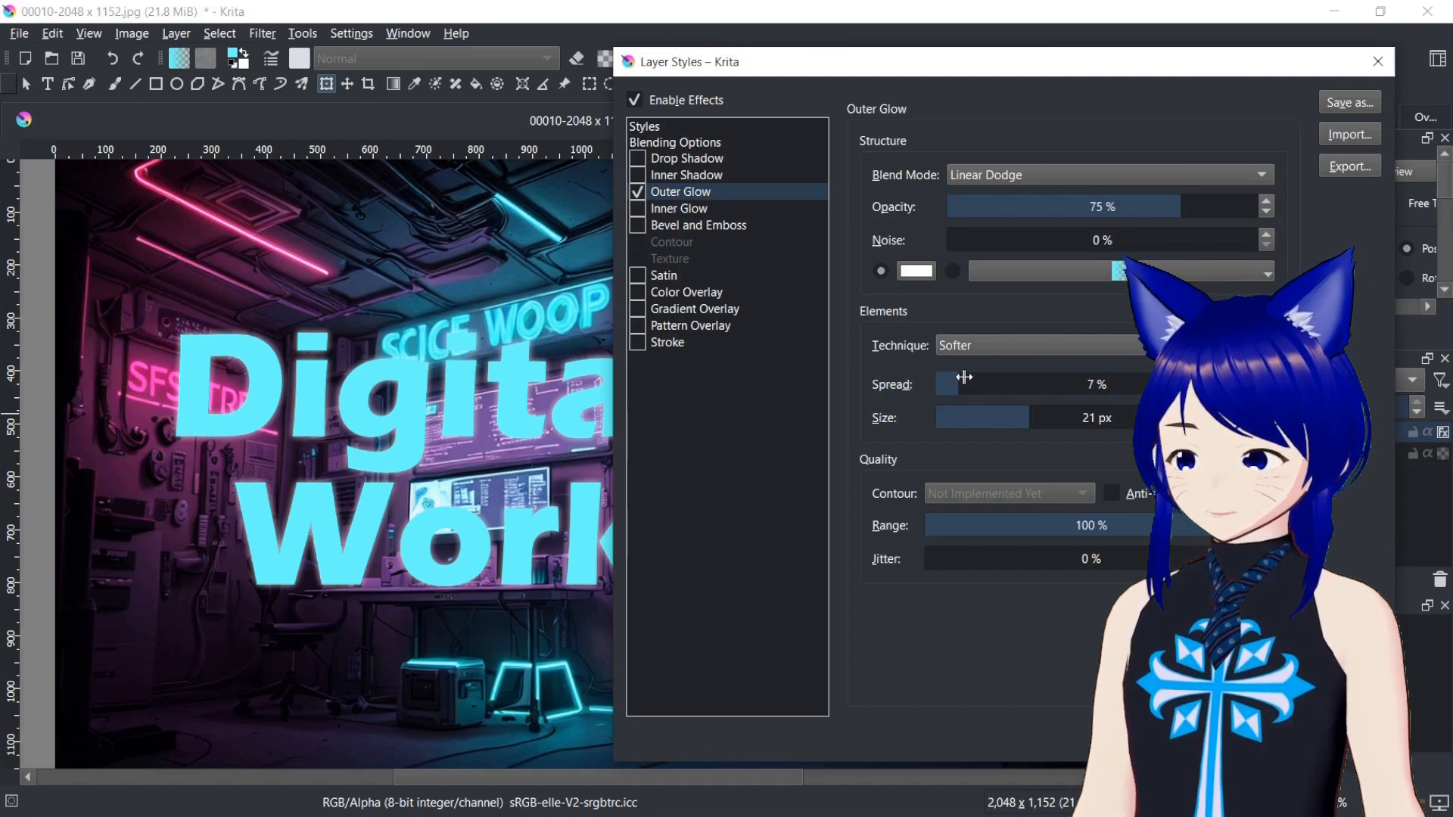
left_click_drag(963, 377, 1129, 426)
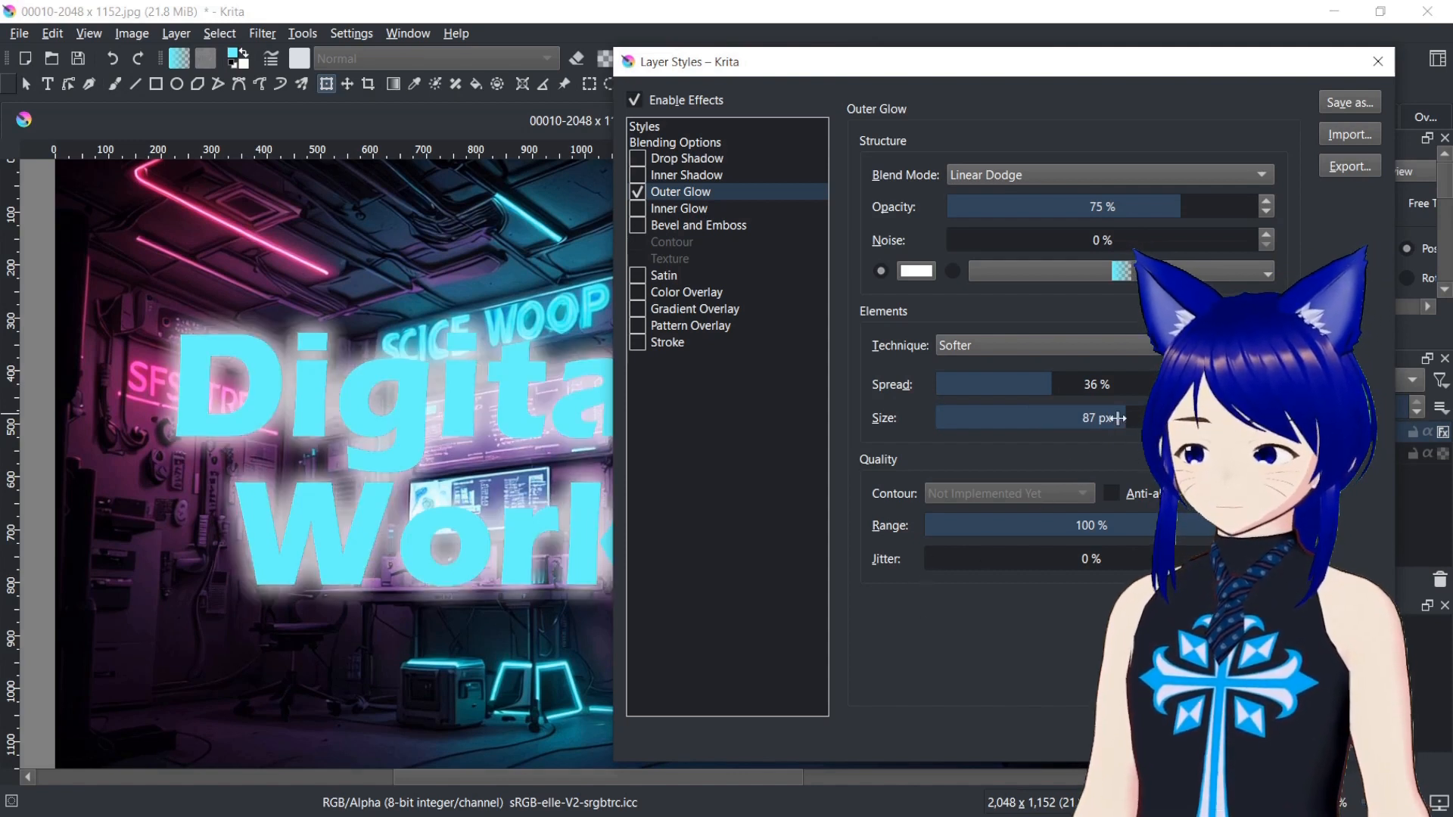
left_click_drag(1097, 416, 1086, 416)
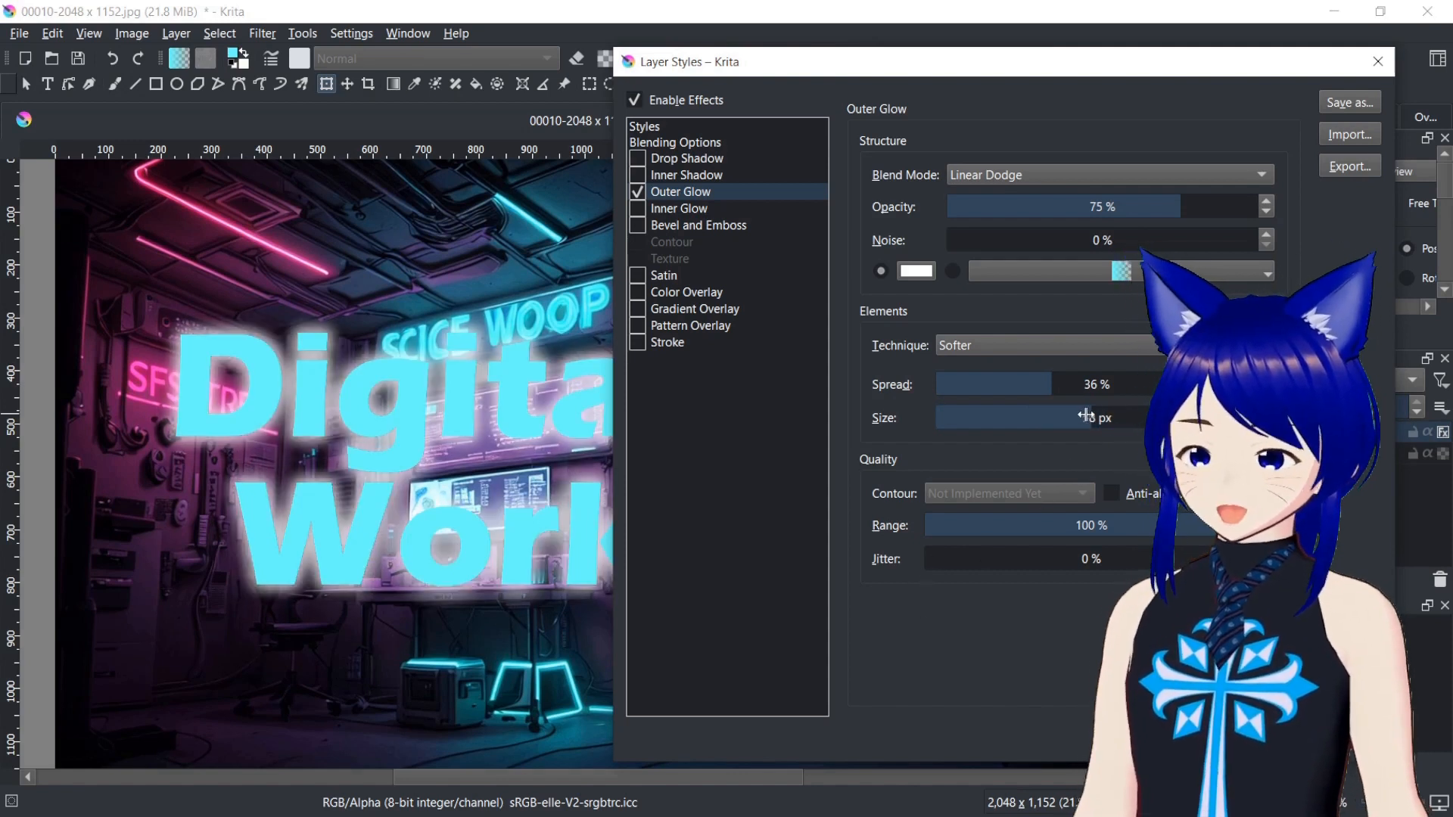
Change the outer glow colour to the cyan sampled from the "Digital" lettering on the canvas.
left_click(929, 271)
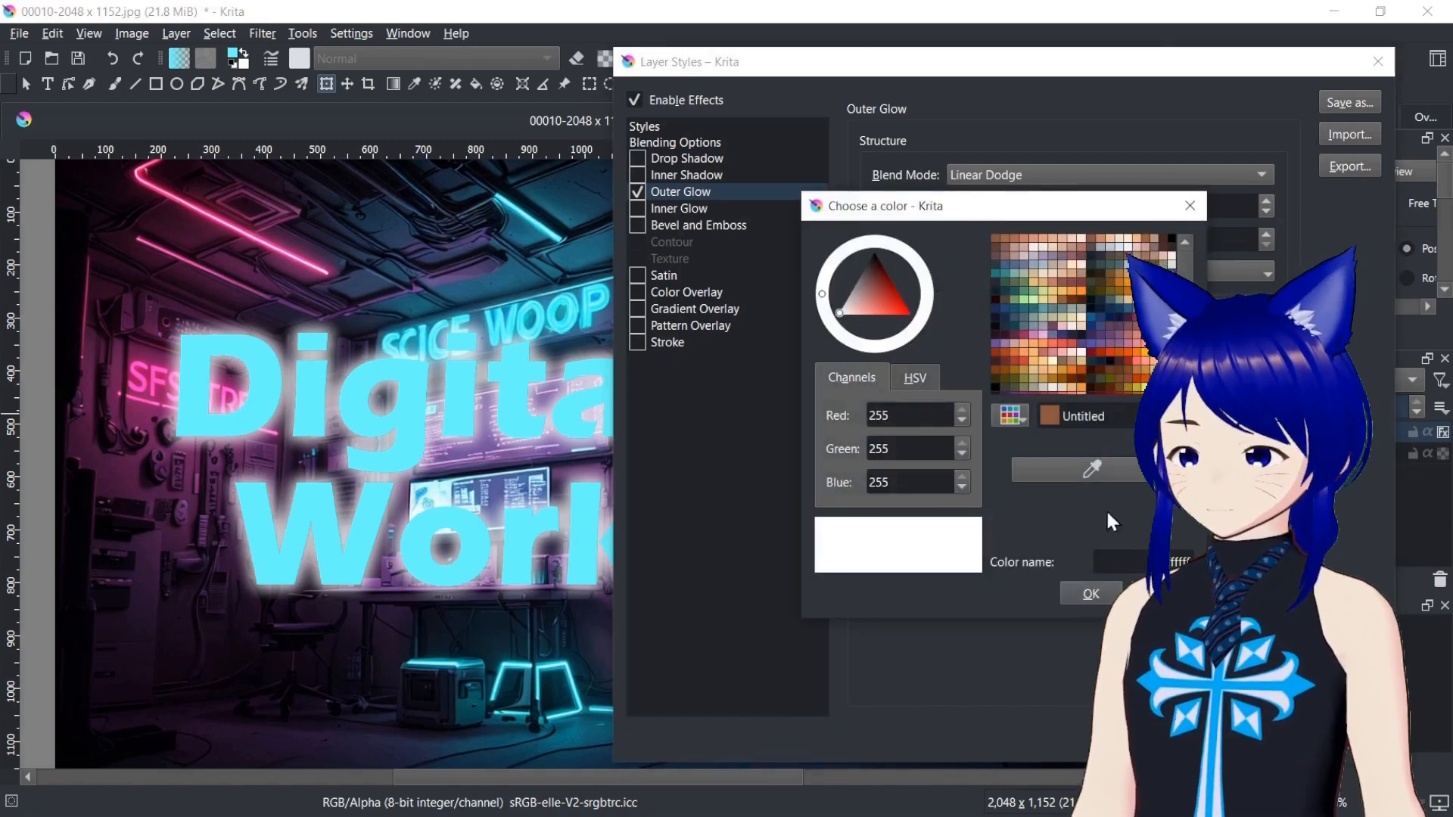
left_click(1092, 469)
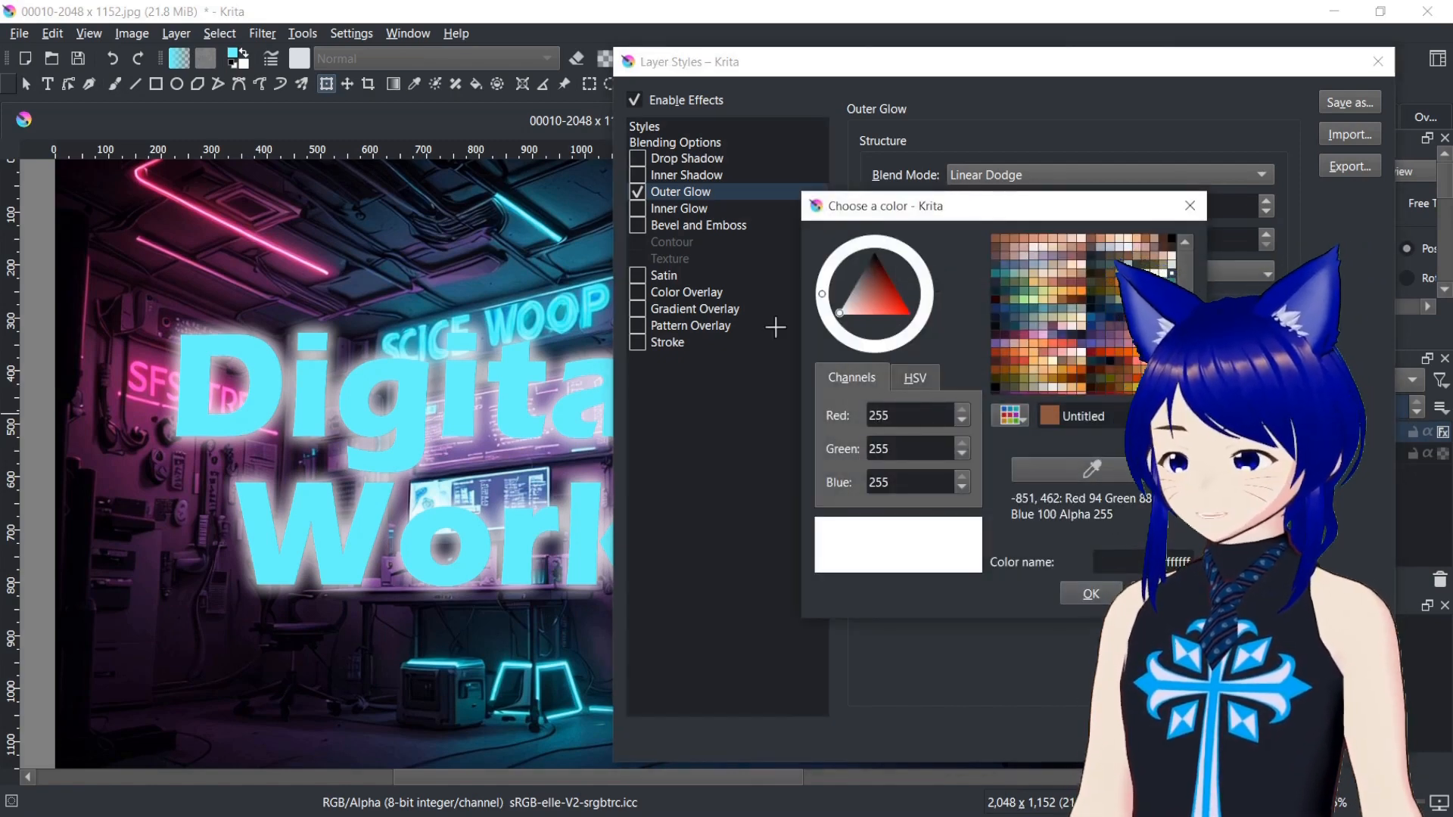
left_click(515, 384)
left_click(1080, 590)
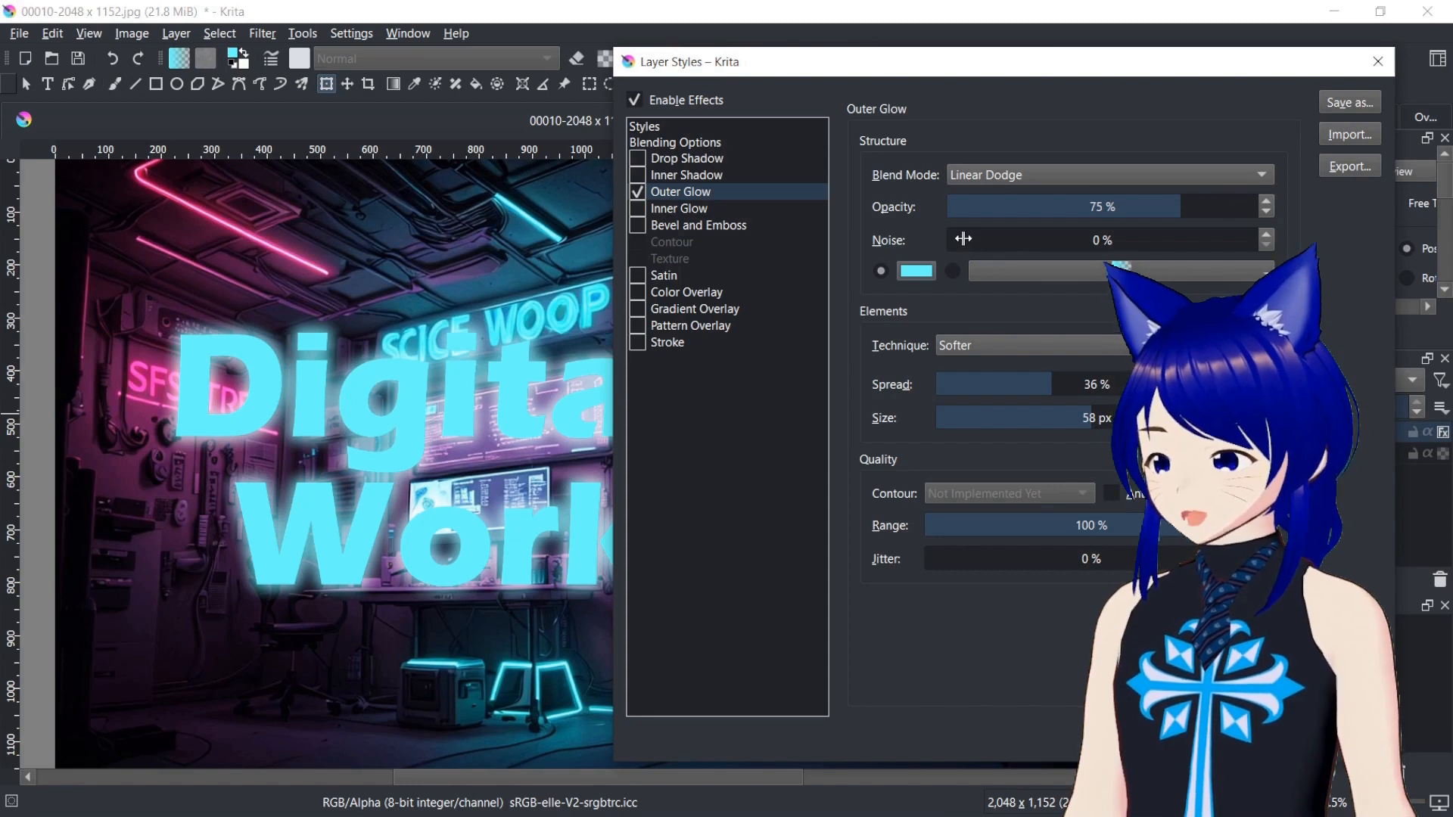
Set the outer glow's opacity to 70%, spread to 40%, size to 68 px and jitter to 12%.
mouse_move(1176, 214)
left_mouse_down()
mouse_move(1222, 212)
mouse_move(1160, 211)
left_mouse_up()
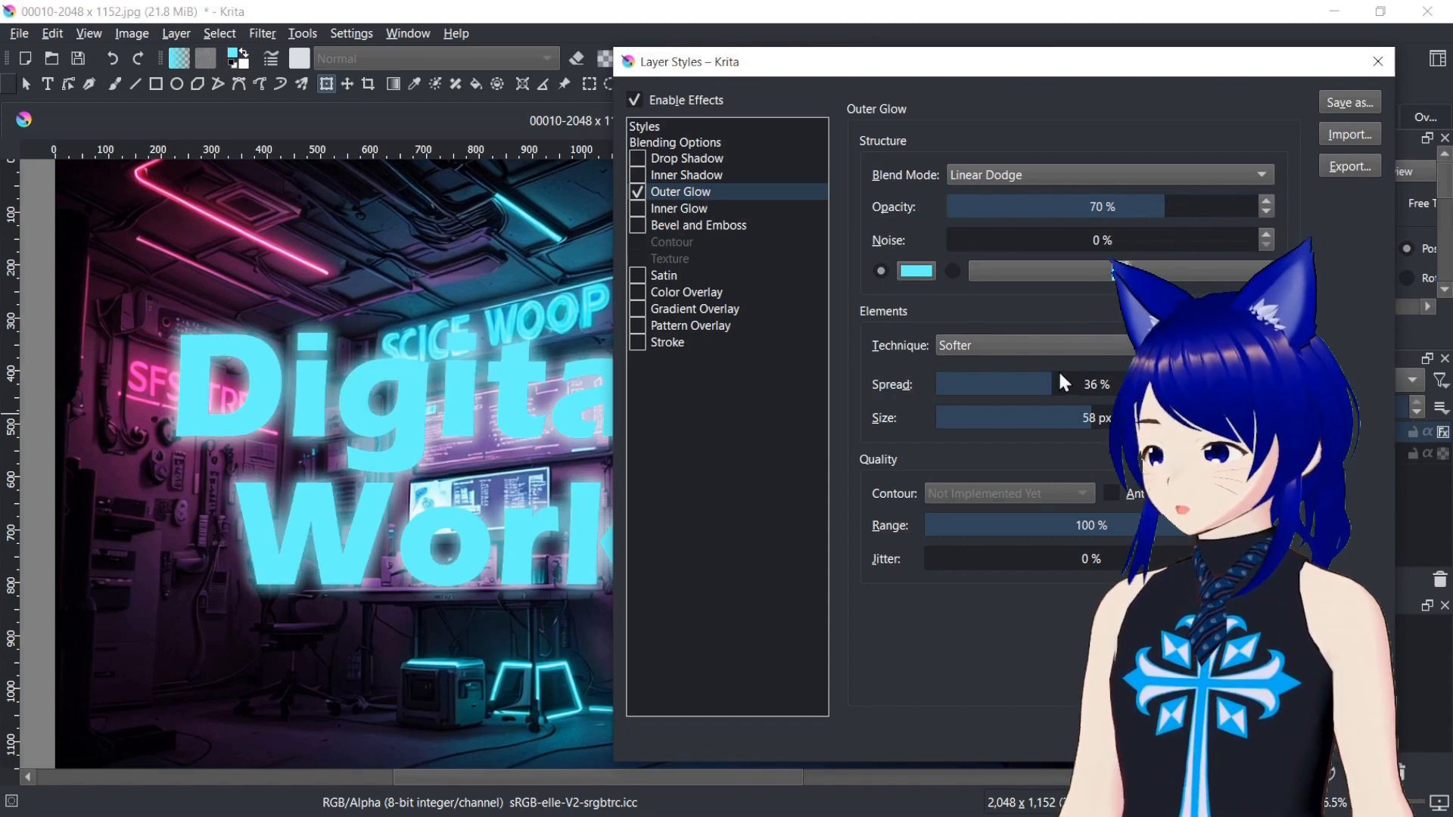
left_click_drag(1052, 376, 1065, 376)
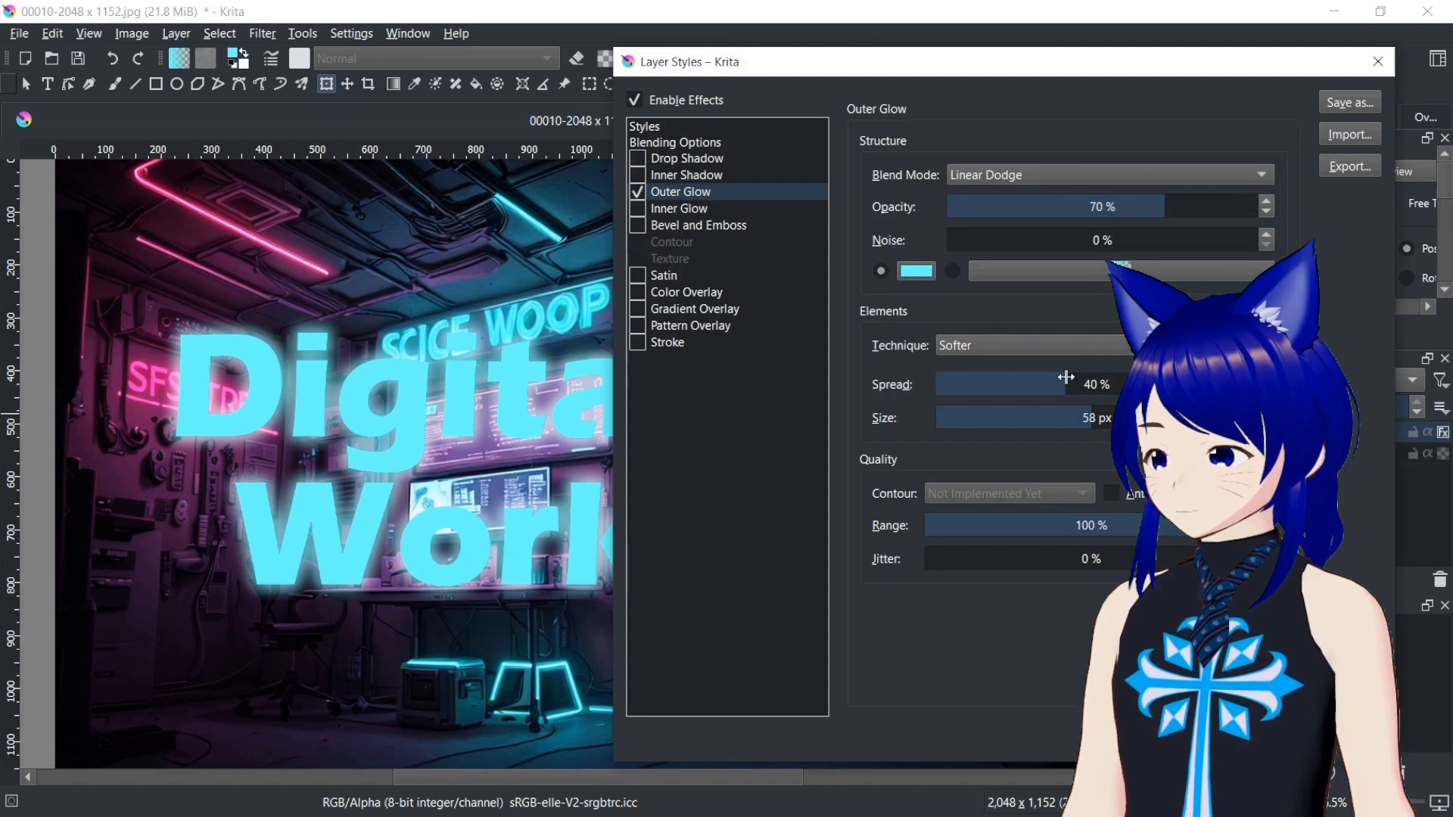
left_click_drag(1090, 418, 1103, 419)
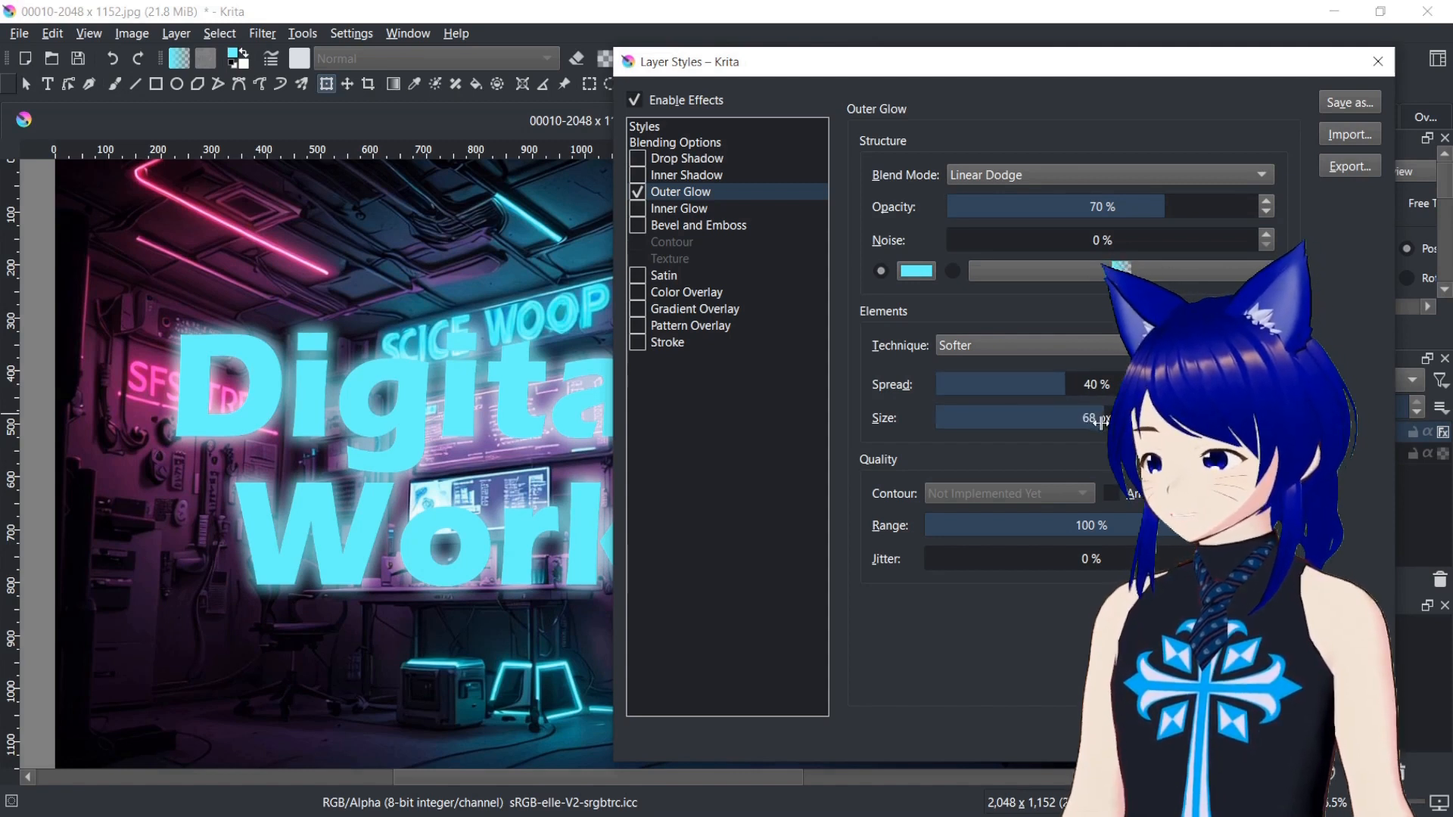
left_click(952, 560)
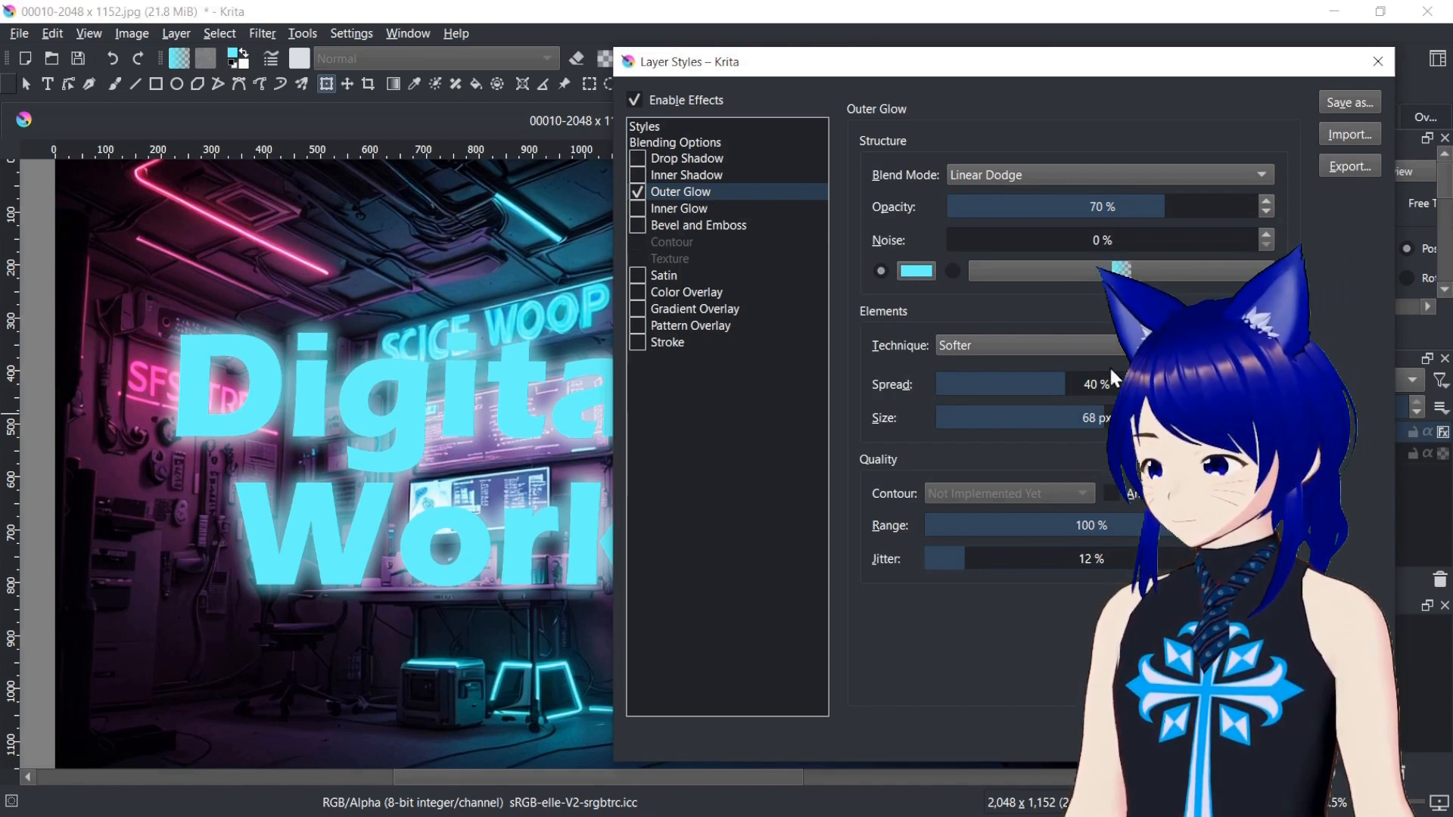
Lighten the outer glow colour to a paler cyan with RGB values 143, 254, 255.
left_click(911, 274)
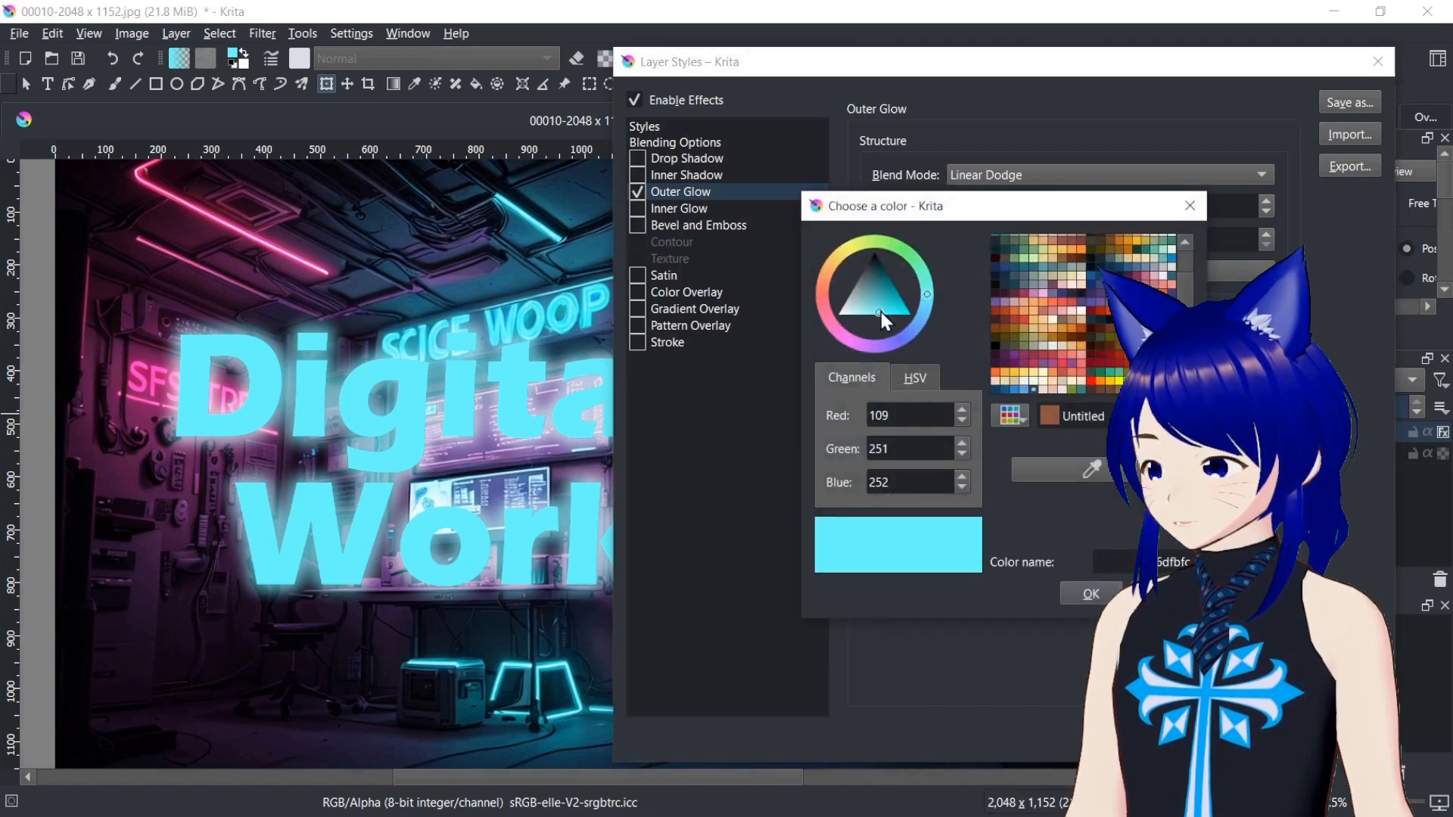
left_click_drag(881, 312, 873, 314)
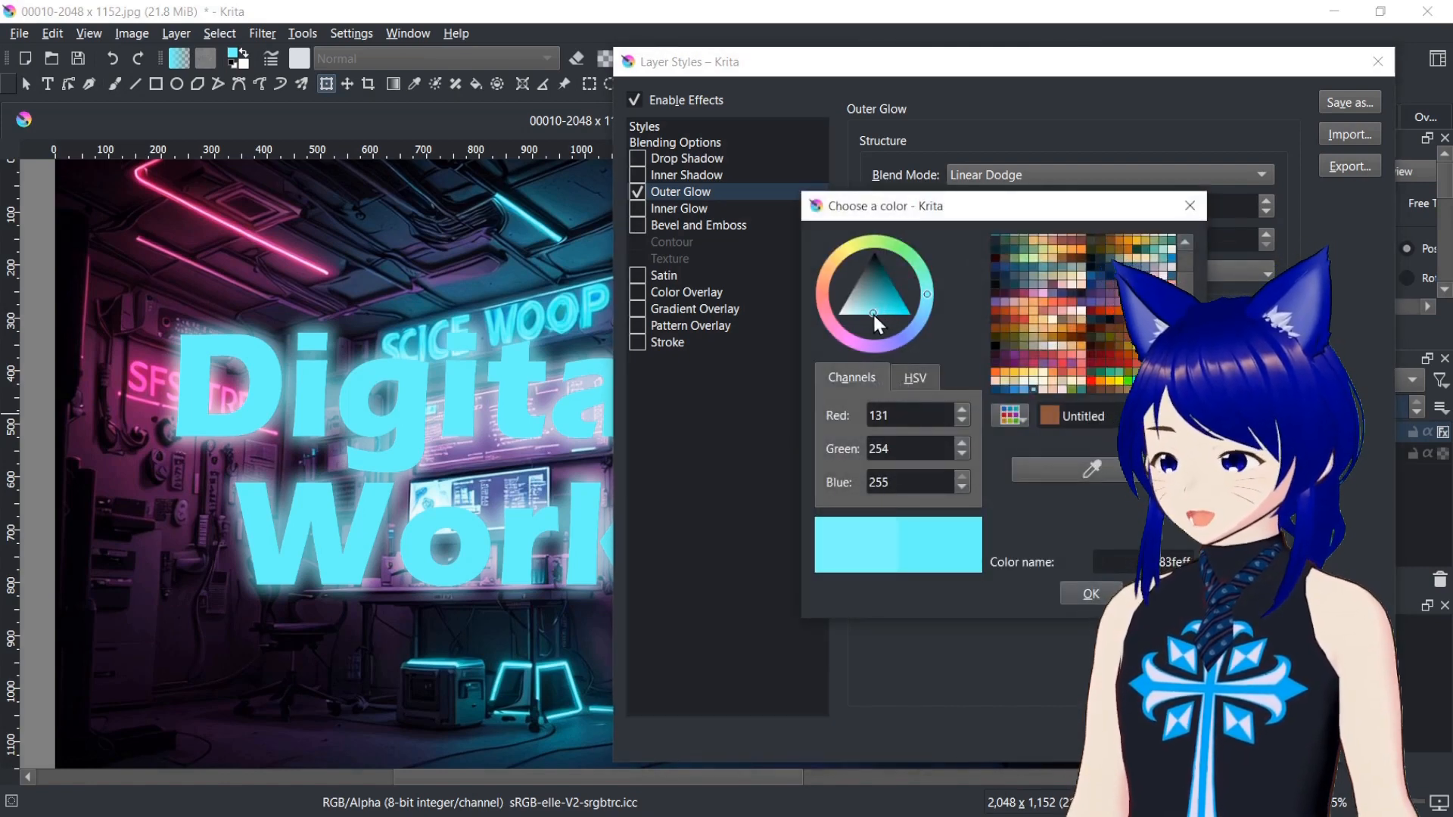
left_click_drag(874, 315, 870, 315)
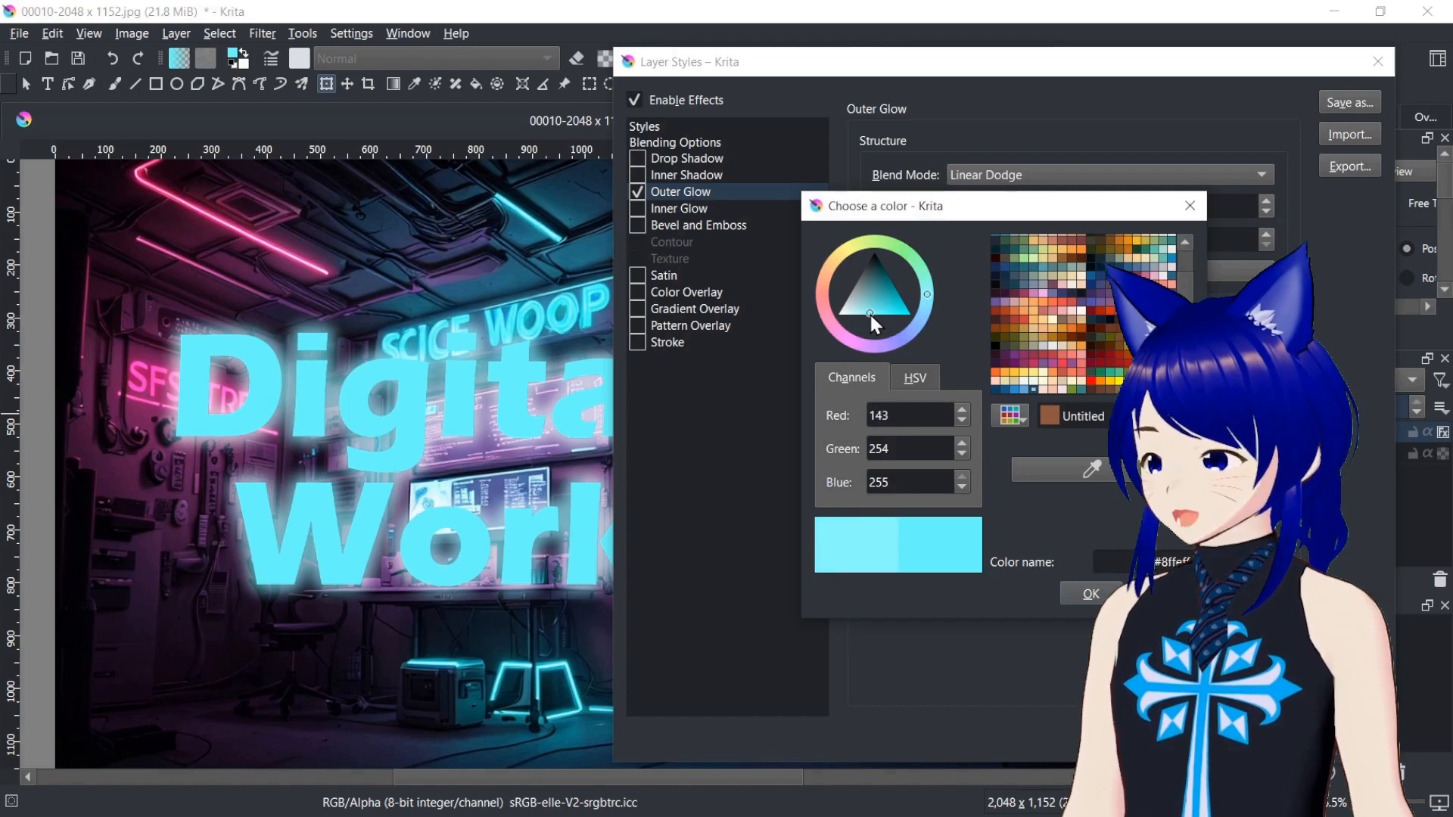
left_click(1089, 597)
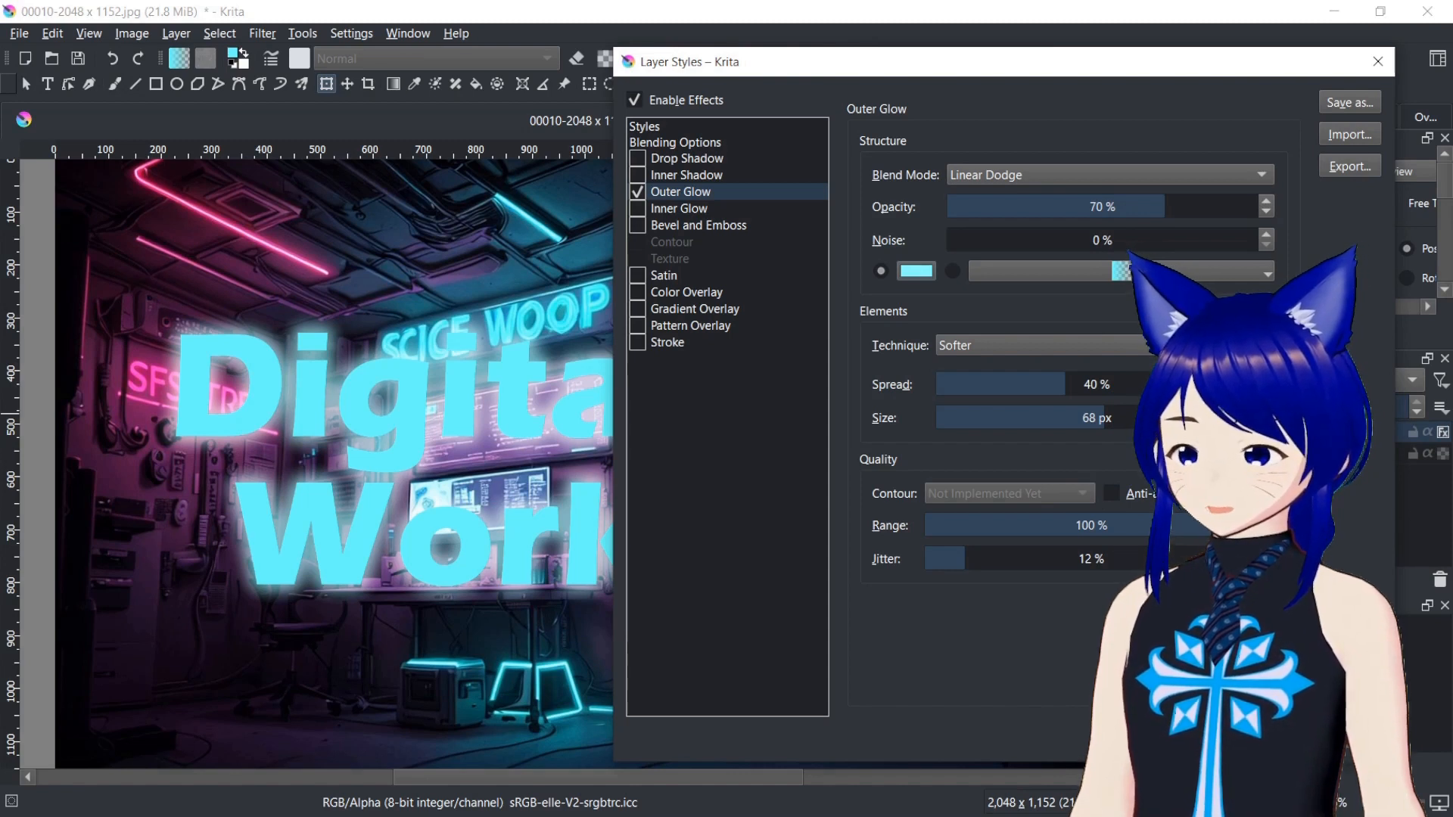
Add an Inner Glow to the text layer in the cyan sampled from the lettering on the canvas and apply the layer style.
left_click(638, 205)
left_click(657, 211)
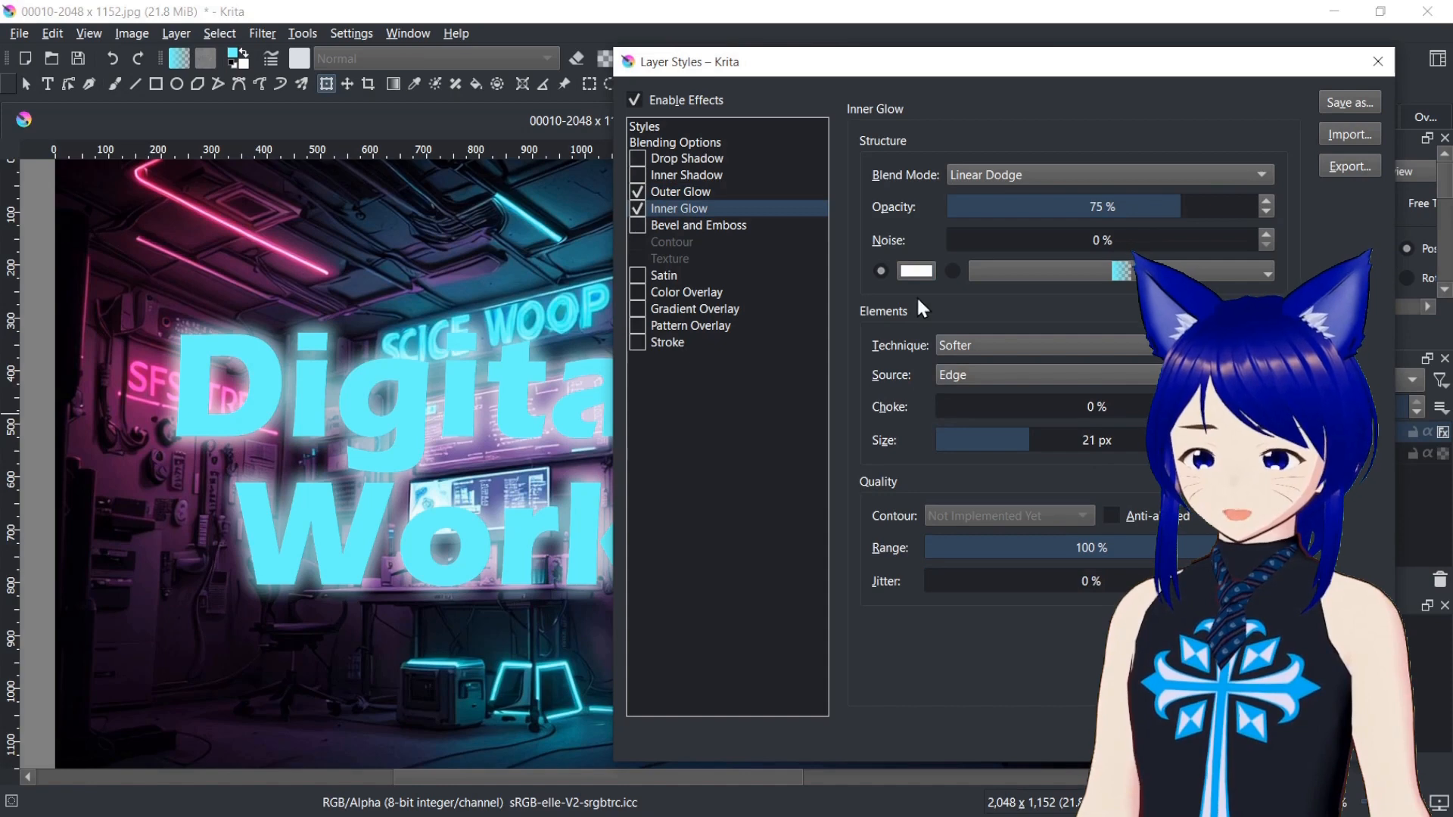
left_click(916, 271)
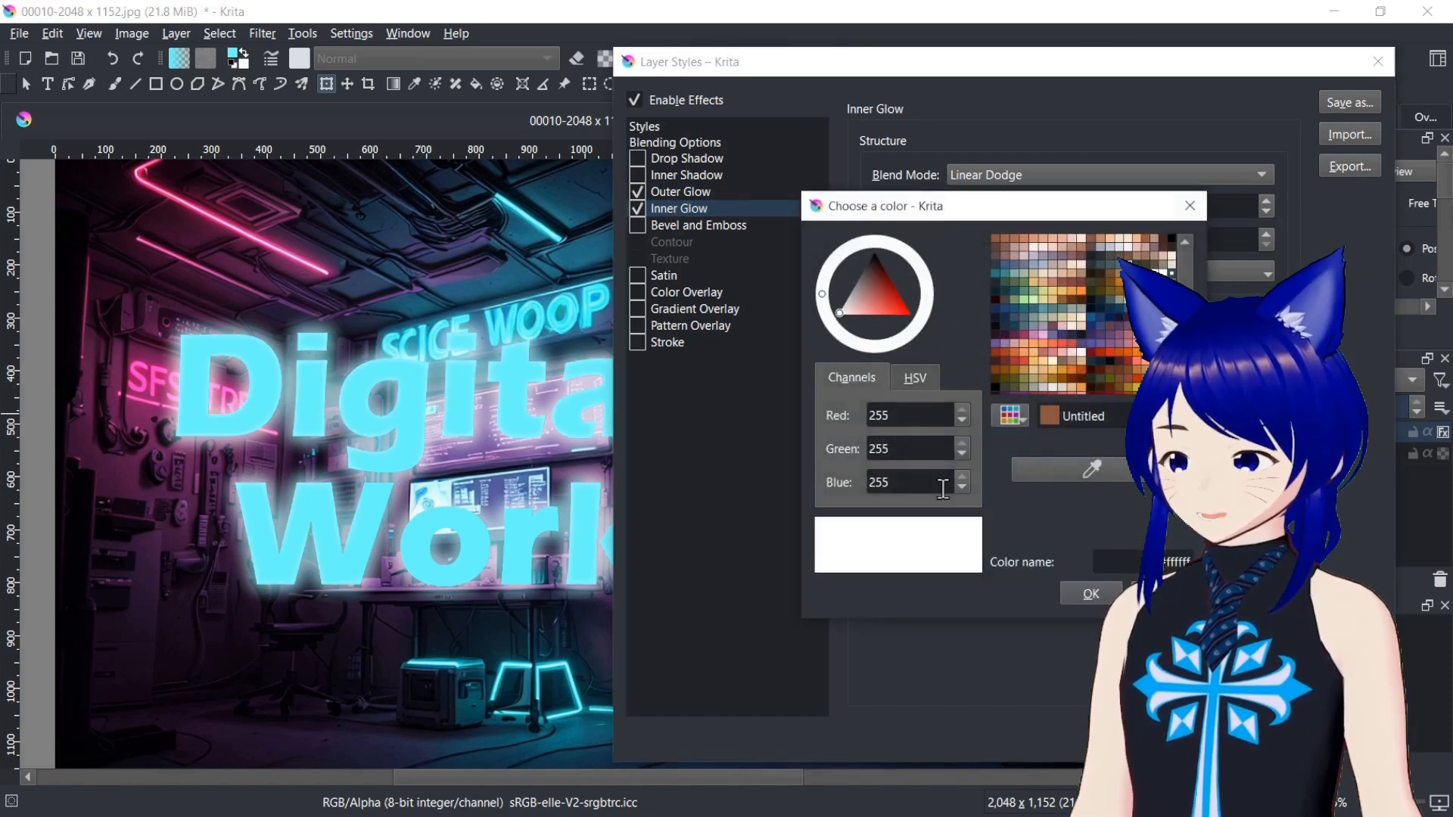
left_click(1090, 469)
left_click(503, 420)
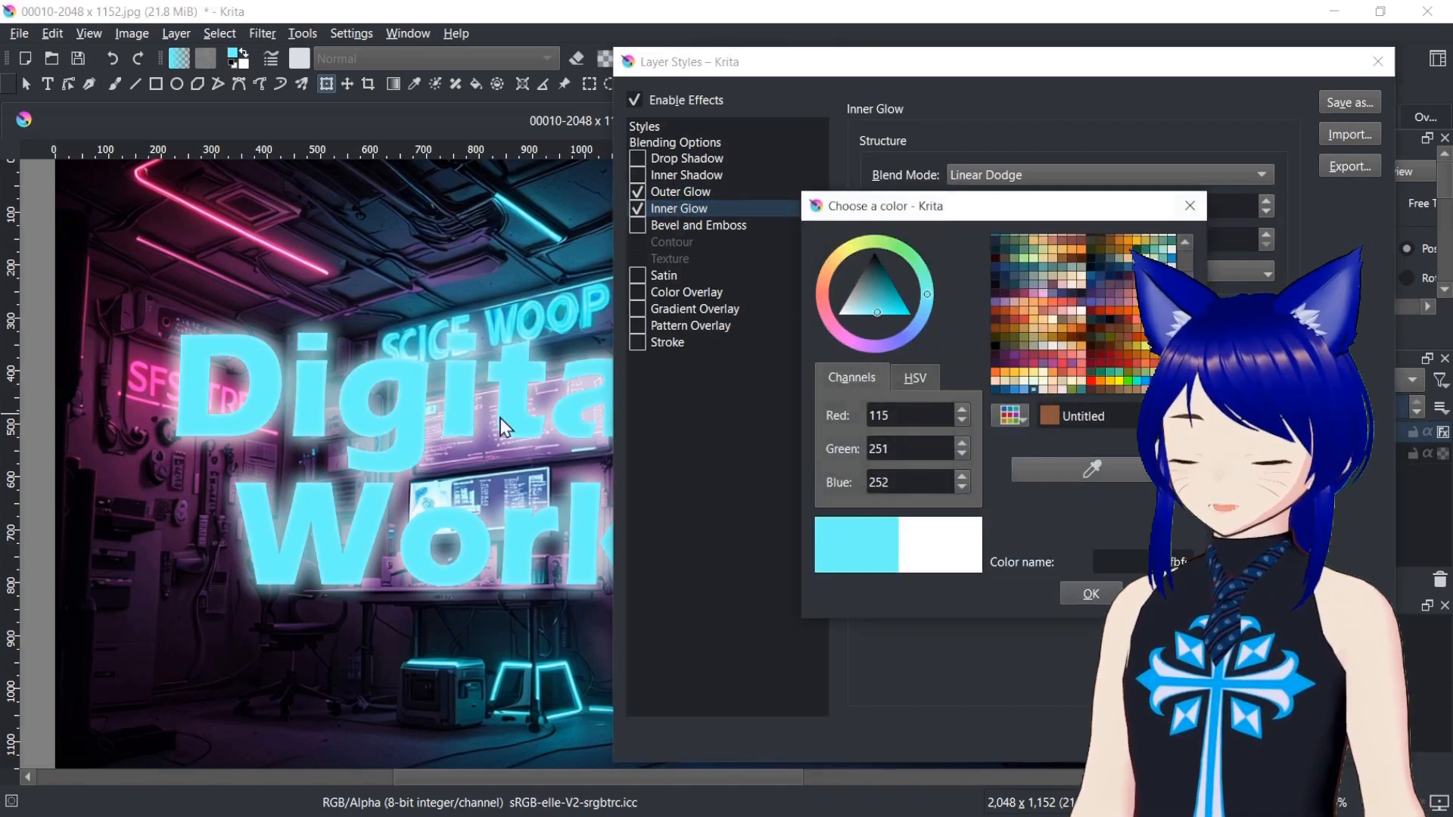
left_click(1074, 593)
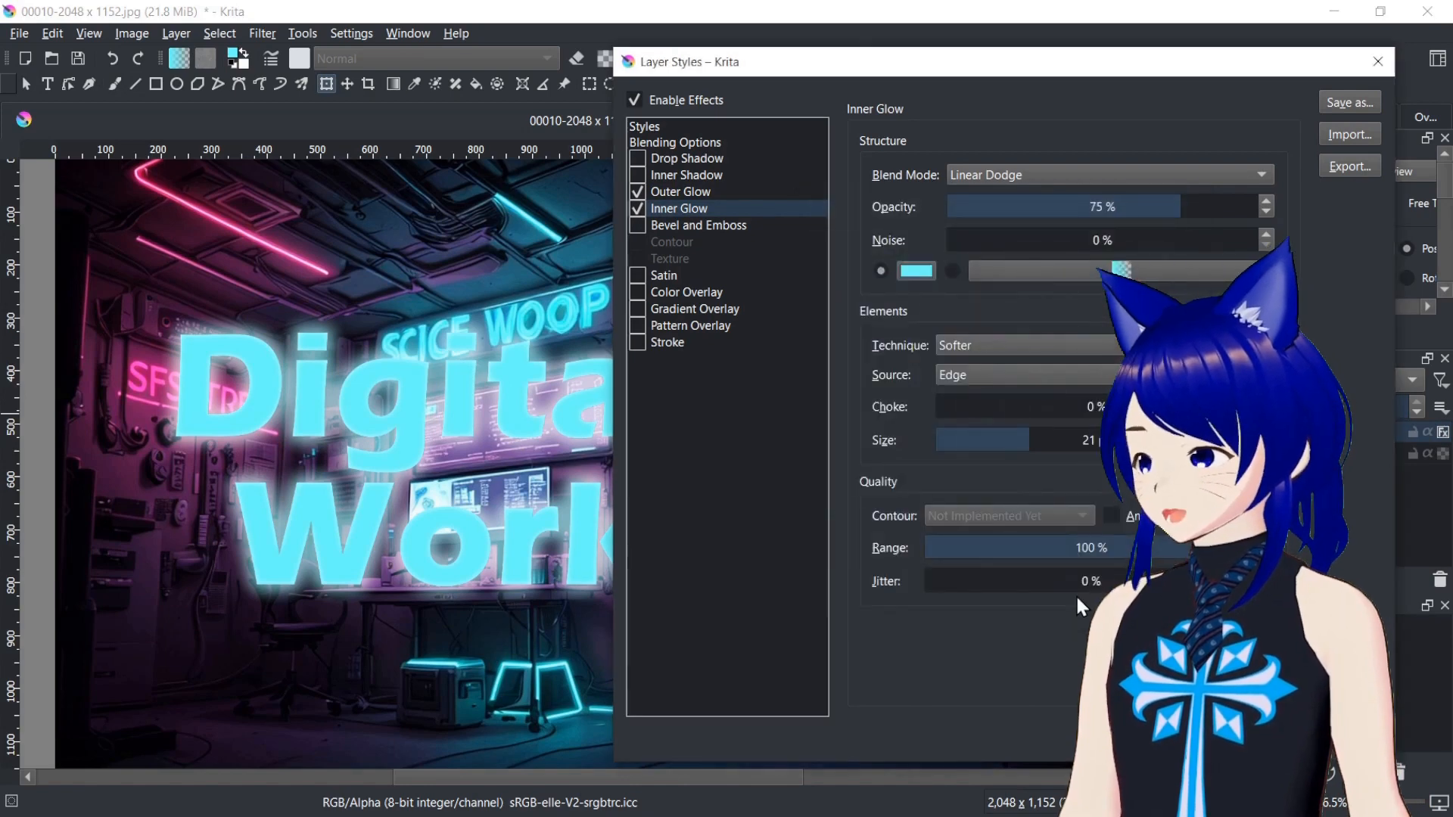
key("Return")
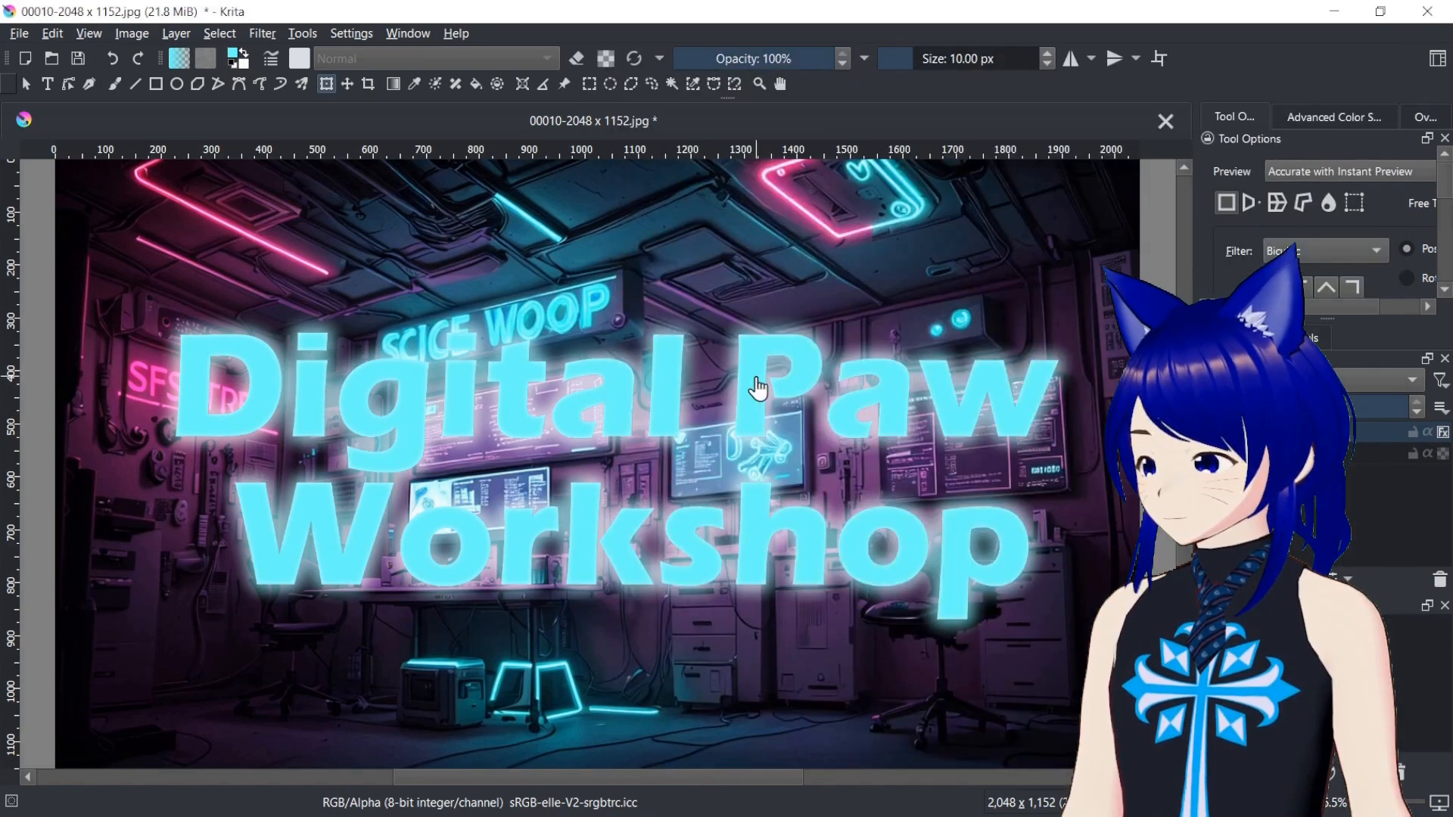
Recolour the whole "Digital Paw Workshop" text to a darker teal and save the text.
left_click(47, 84)
double_click(379, 398)
left_click(506, 481)
key("ctrl+a")
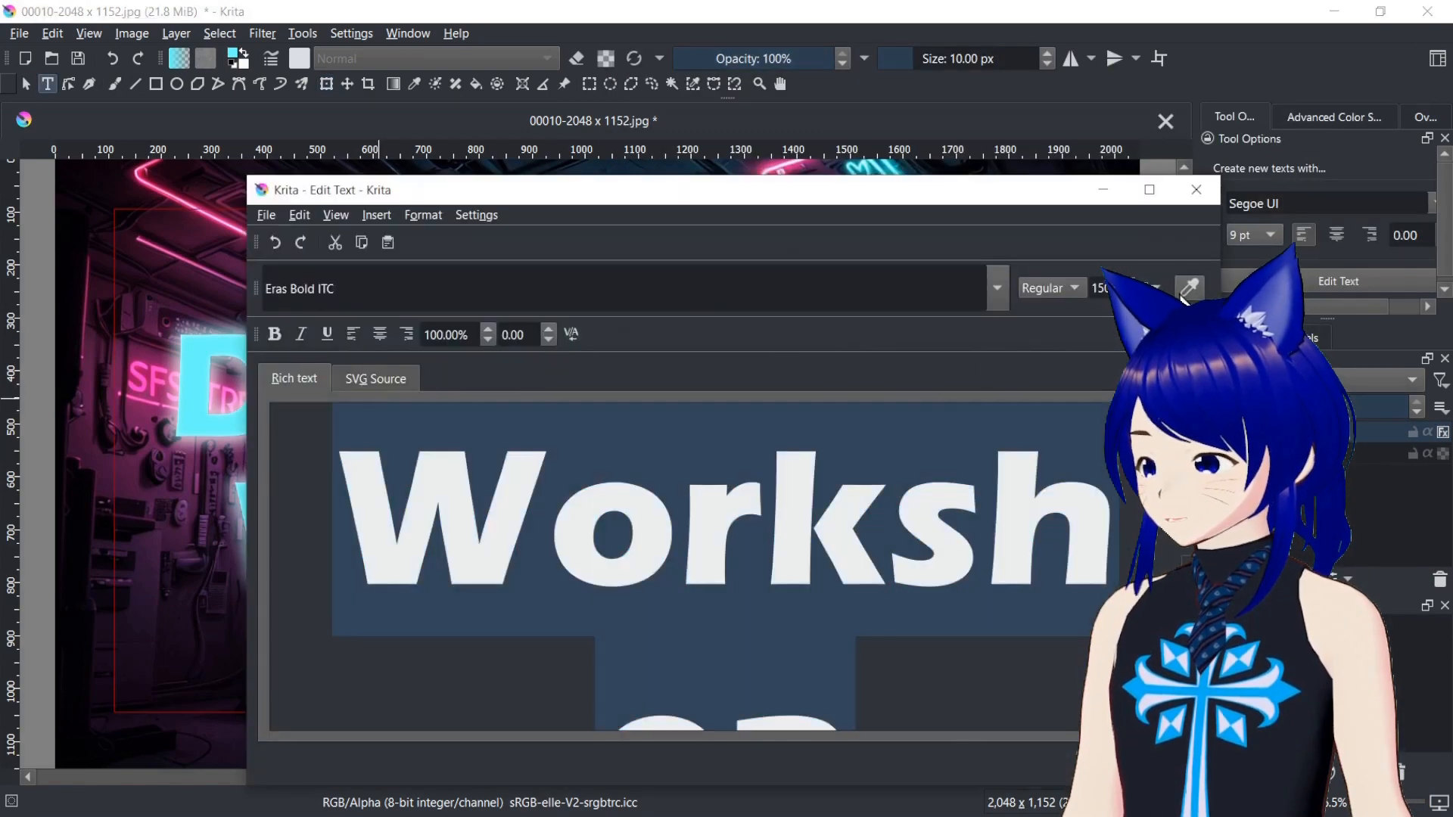
scroll(673, 566, "down", 3)
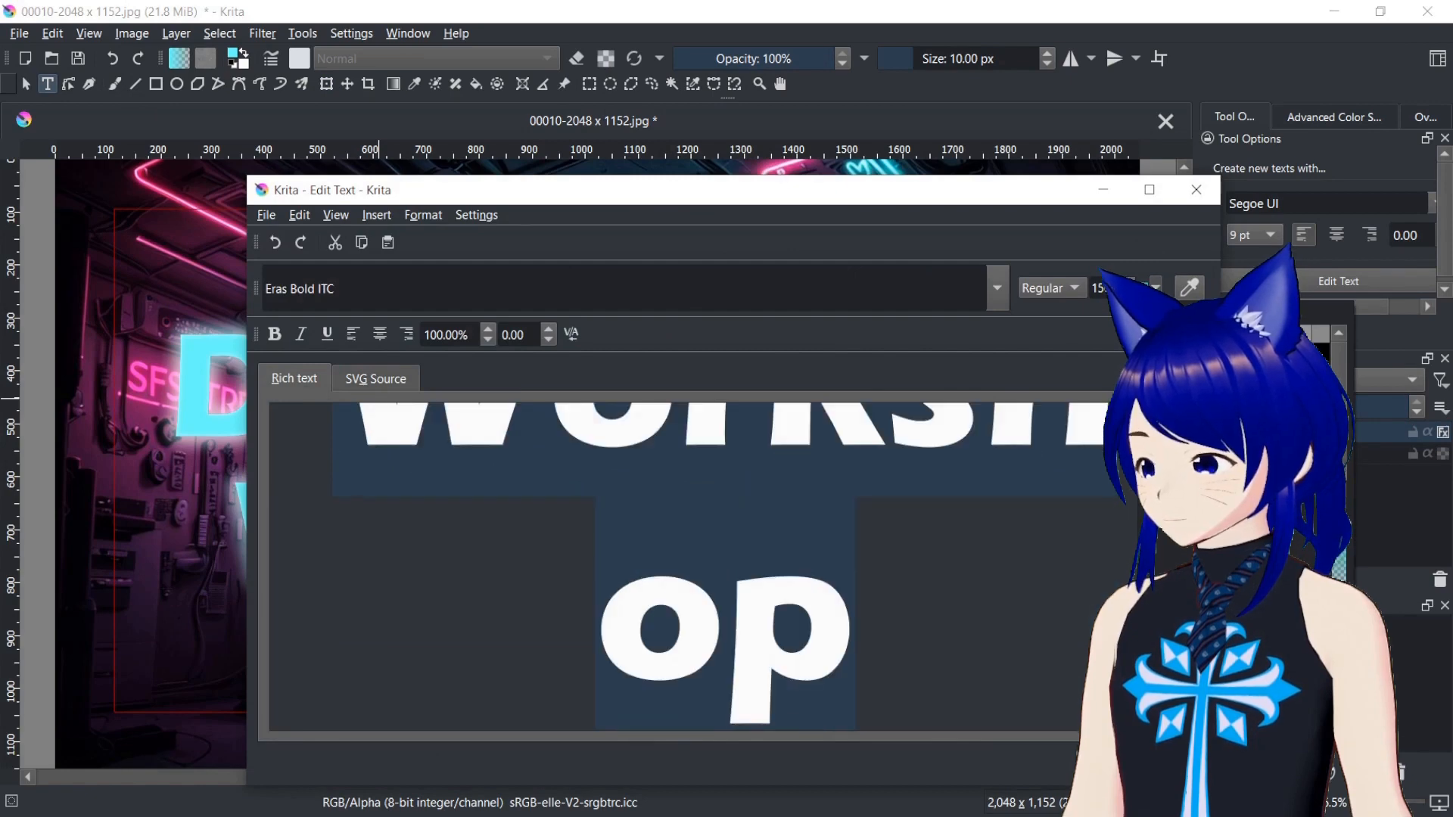
left_click(1110, 758)
left_click(1177, 757)
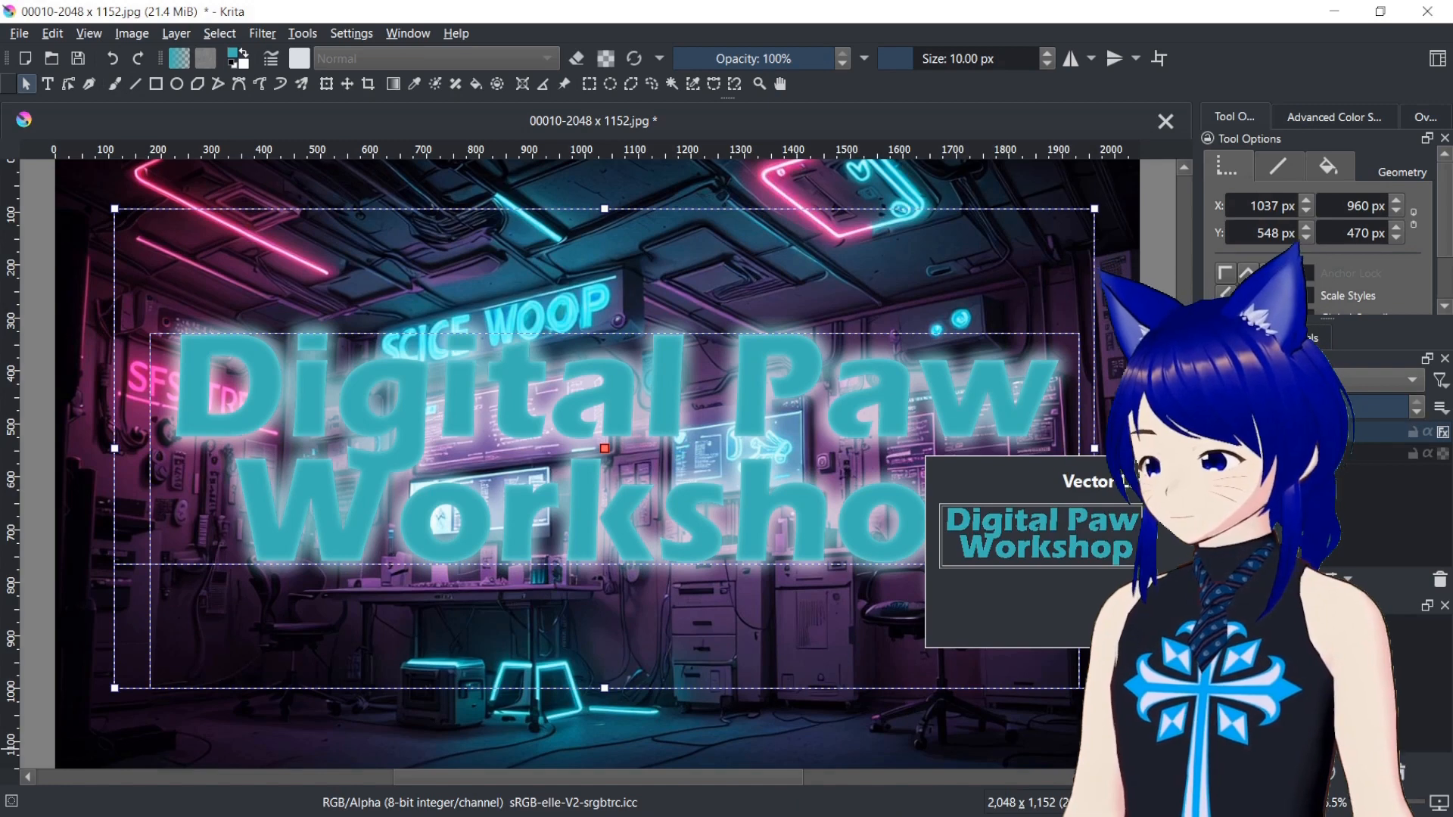
Set the text layer's inner glow to 83% opacity, 53% choke, 51 px size and 37% jitter, and apply it.
right_click(1416, 432)
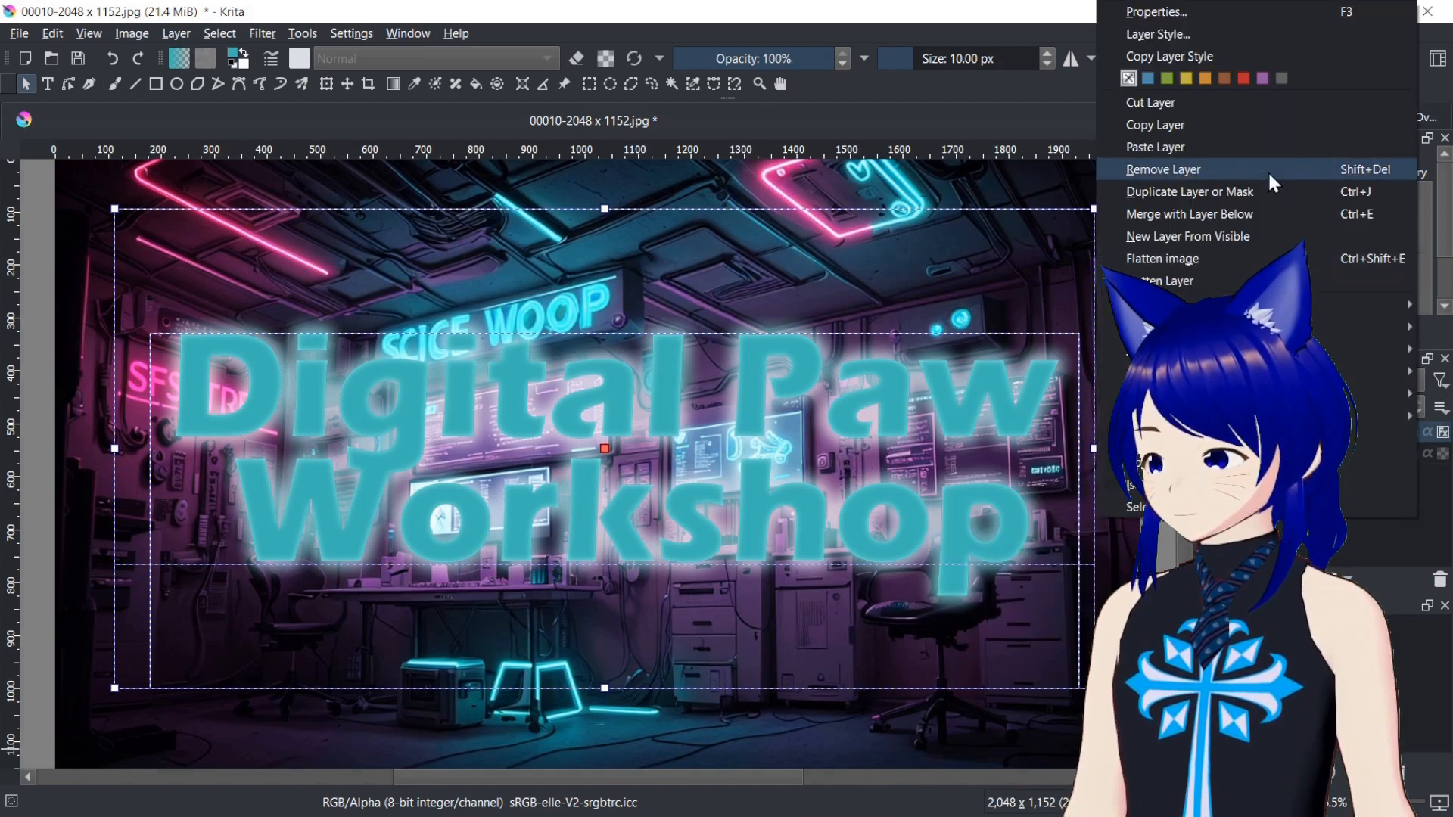
left_click(1241, 35)
left_click(424, 179)
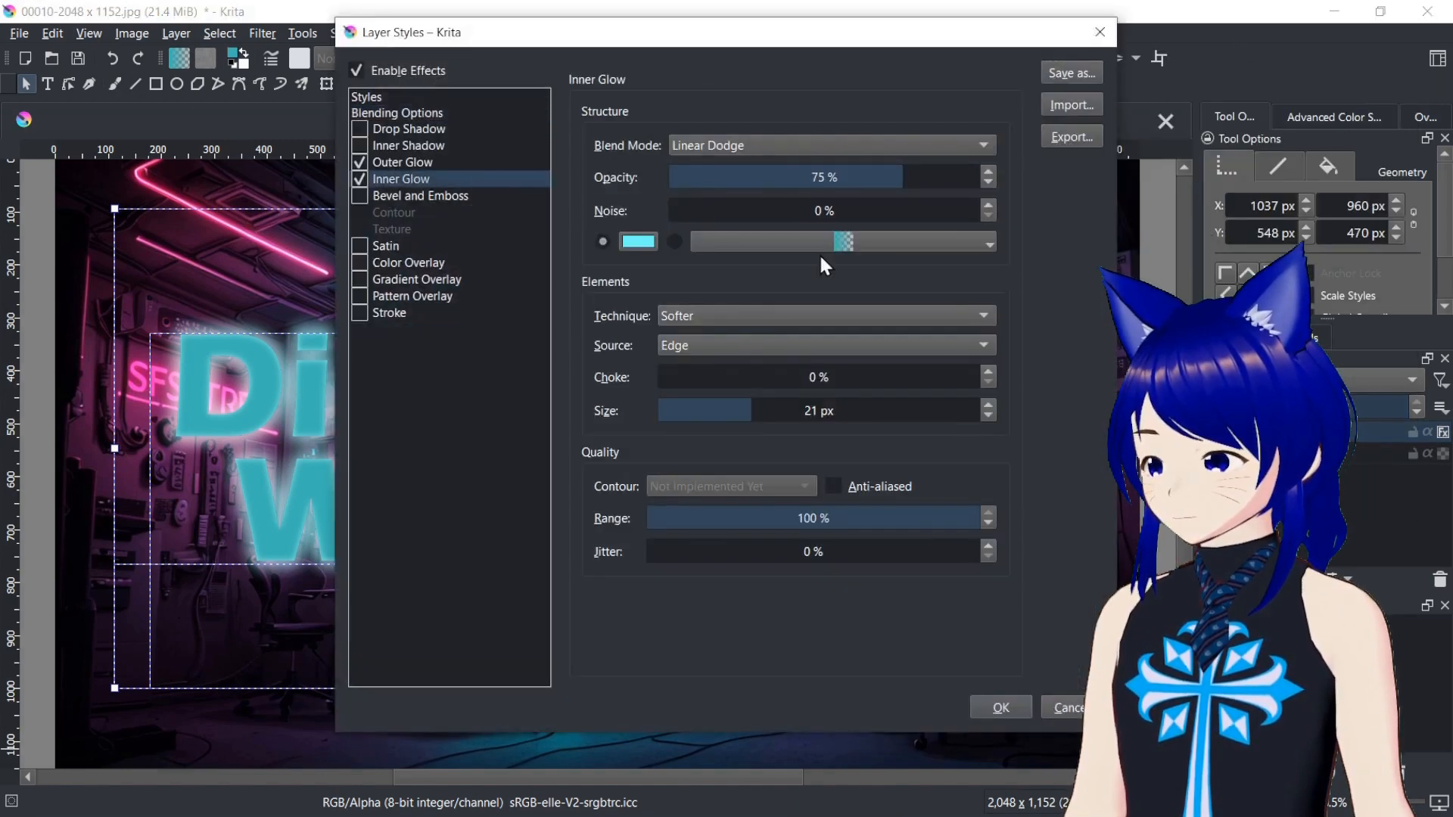
left_click_drag(647, 47, 861, 51)
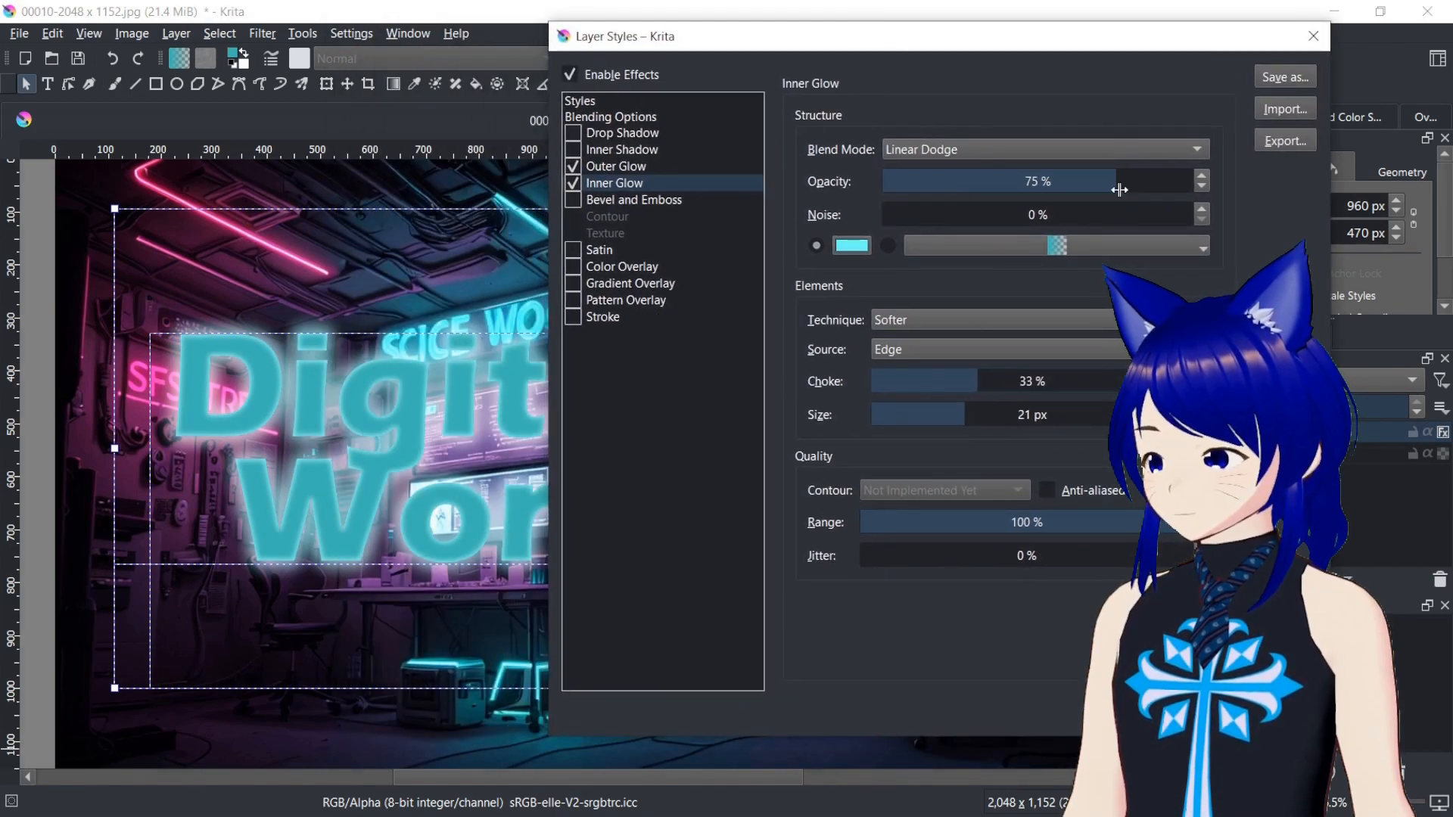
left_click_drag(848, 49, 878, 72)
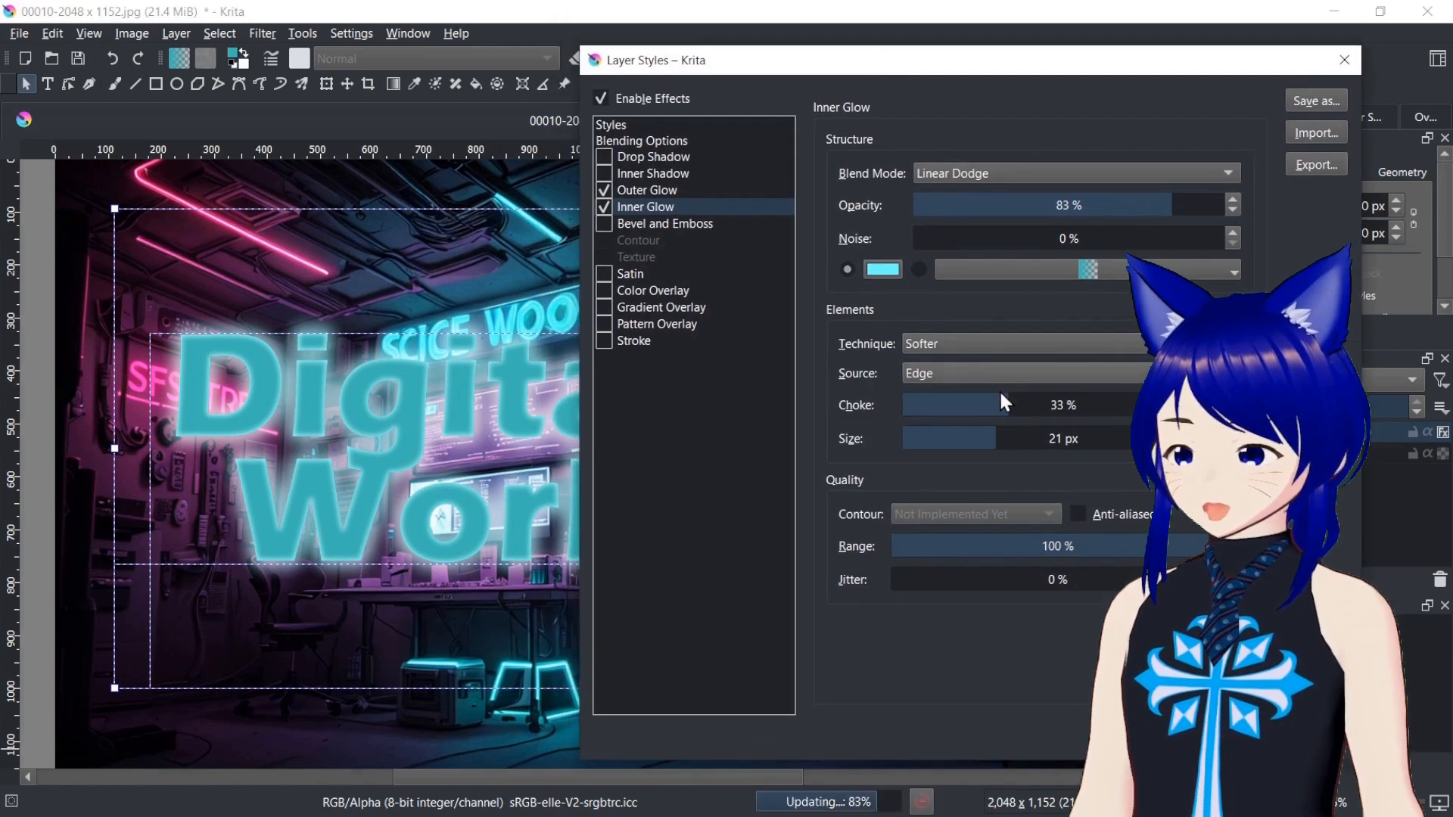
left_click(1072, 405)
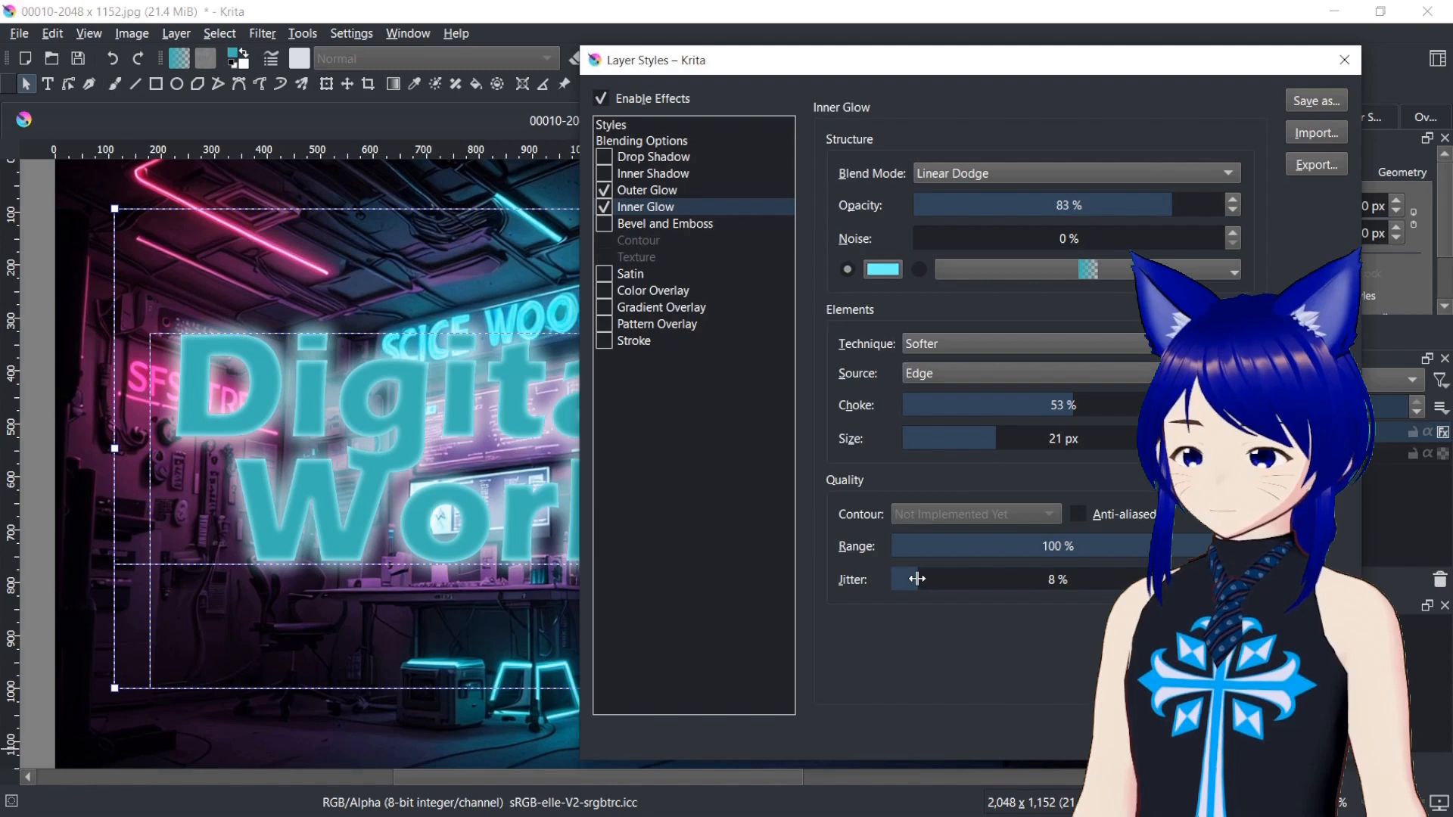
left_click_drag(917, 578, 970, 582)
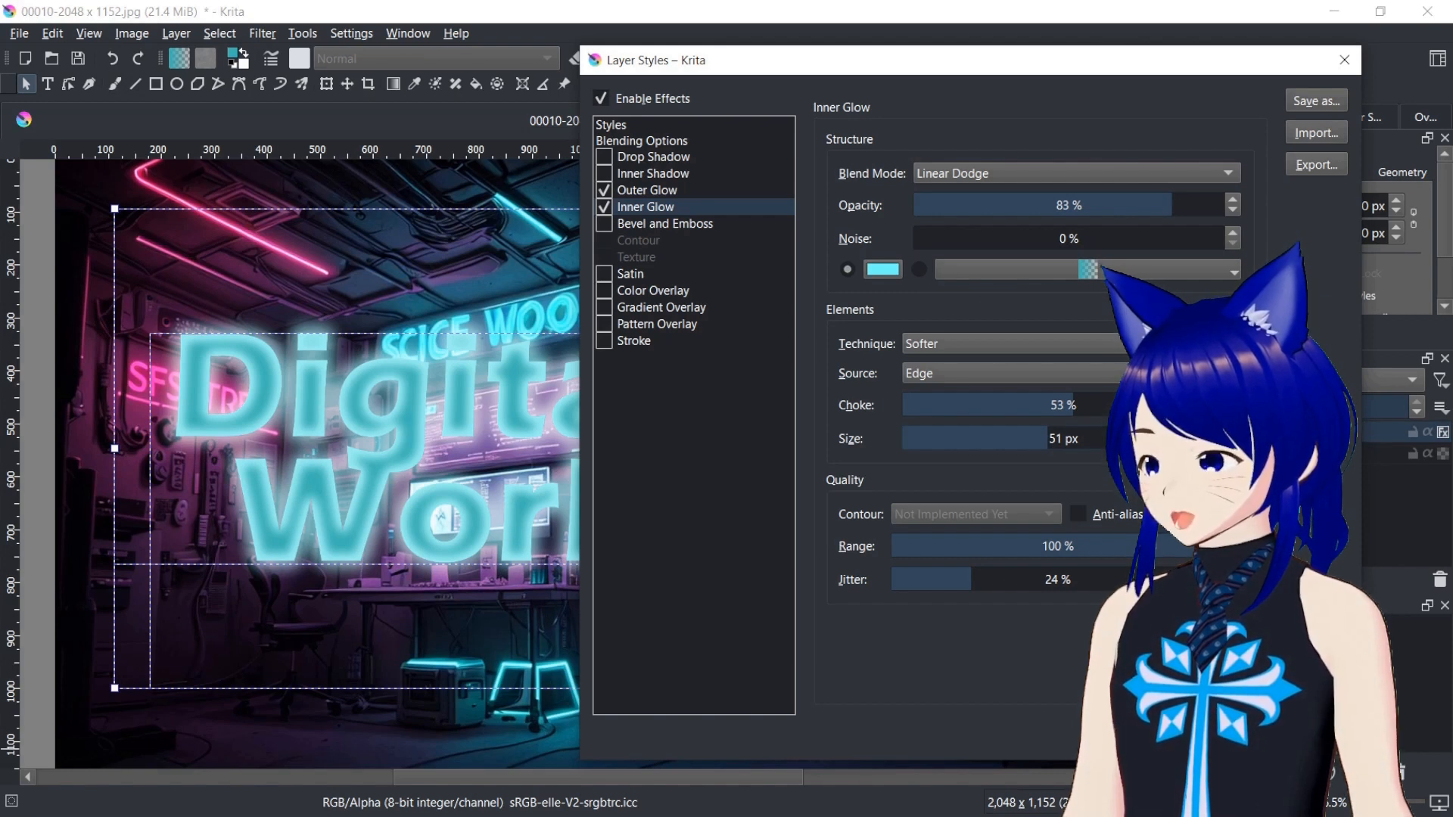
left_click_drag(971, 584, 1012, 586)
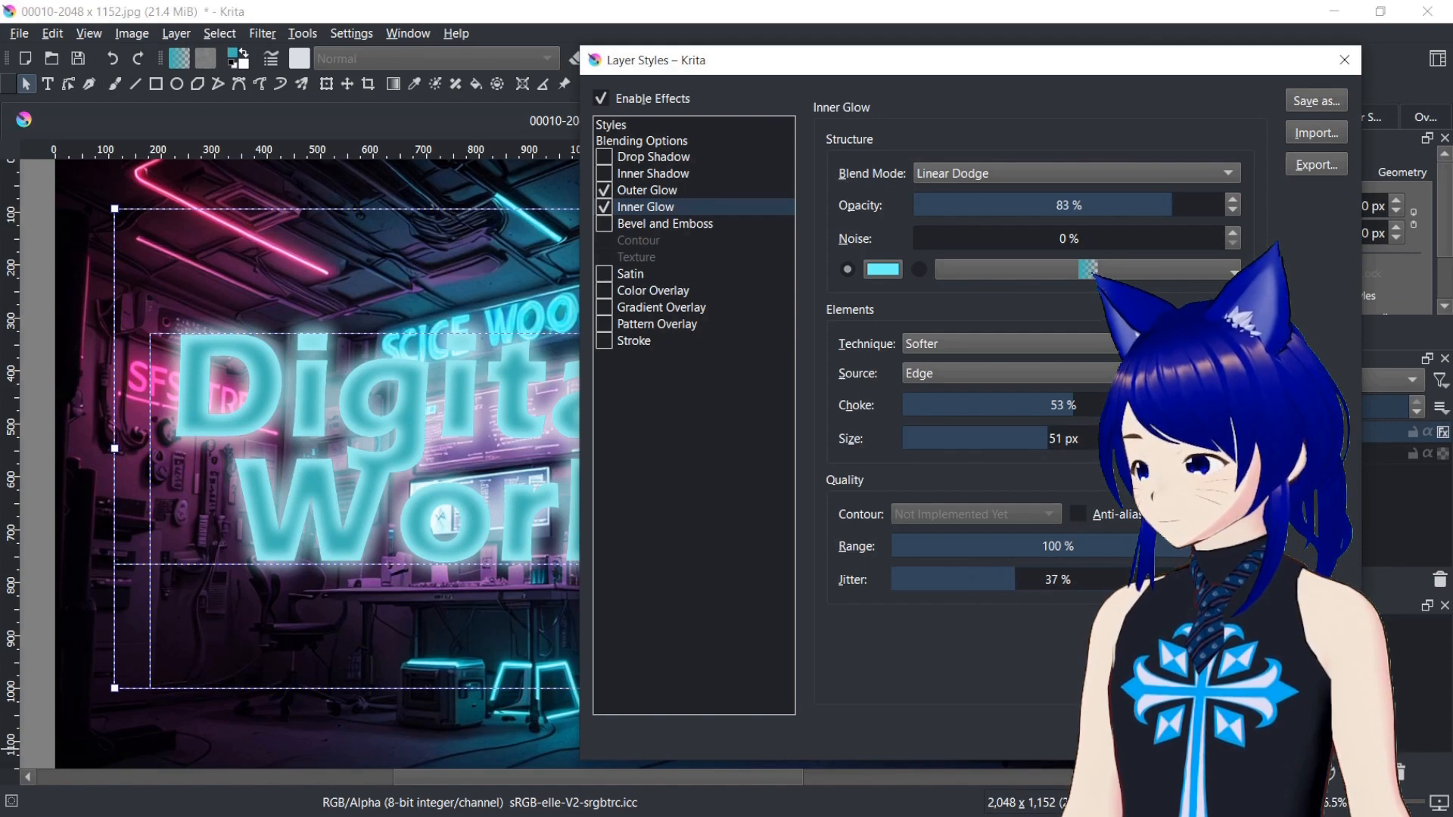
left_click(1248, 739)
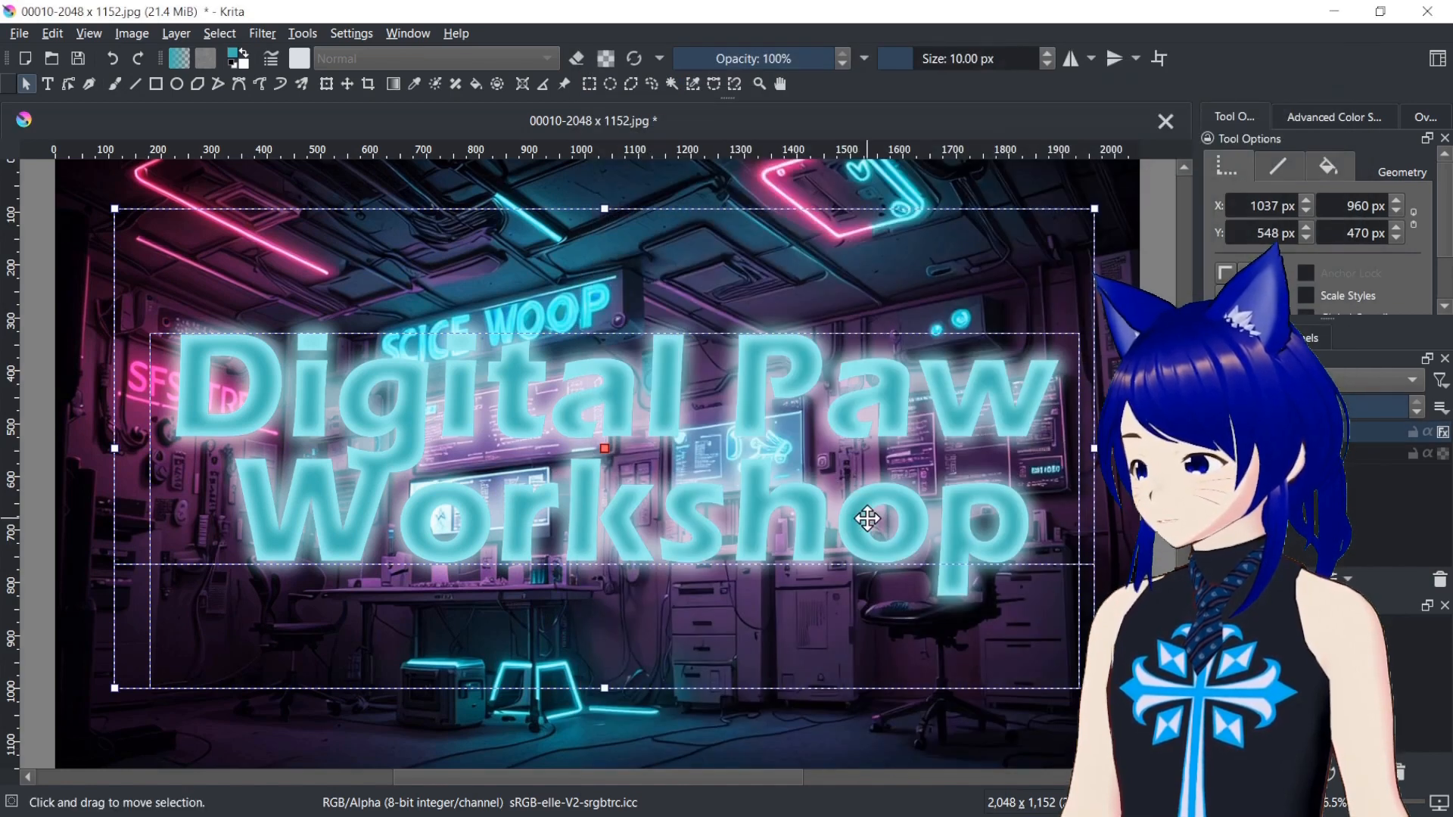
Set the text's line spacing to 110%, change its colour to a brighter teal and save the text.
key("t")
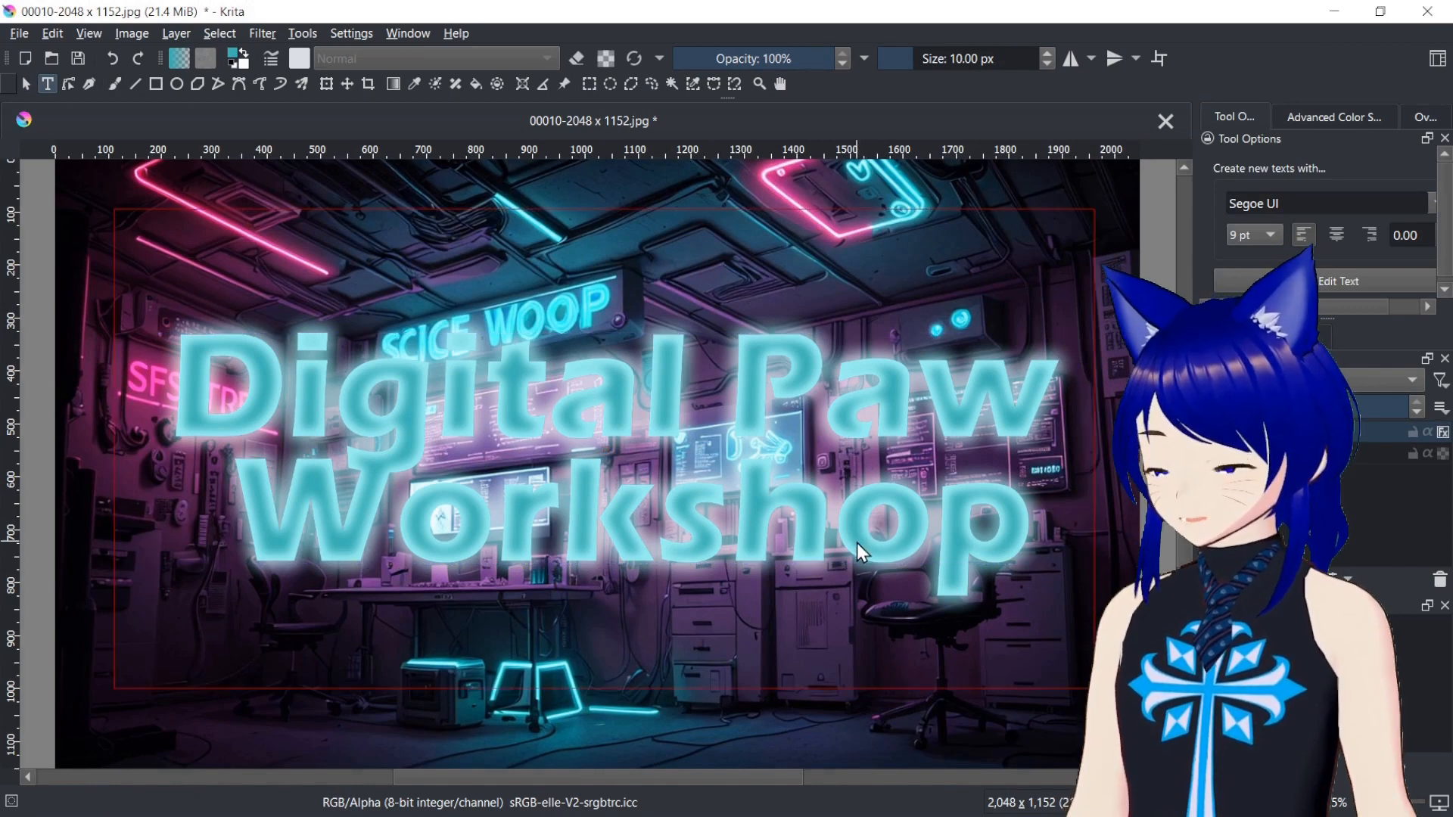
left_click(857, 542)
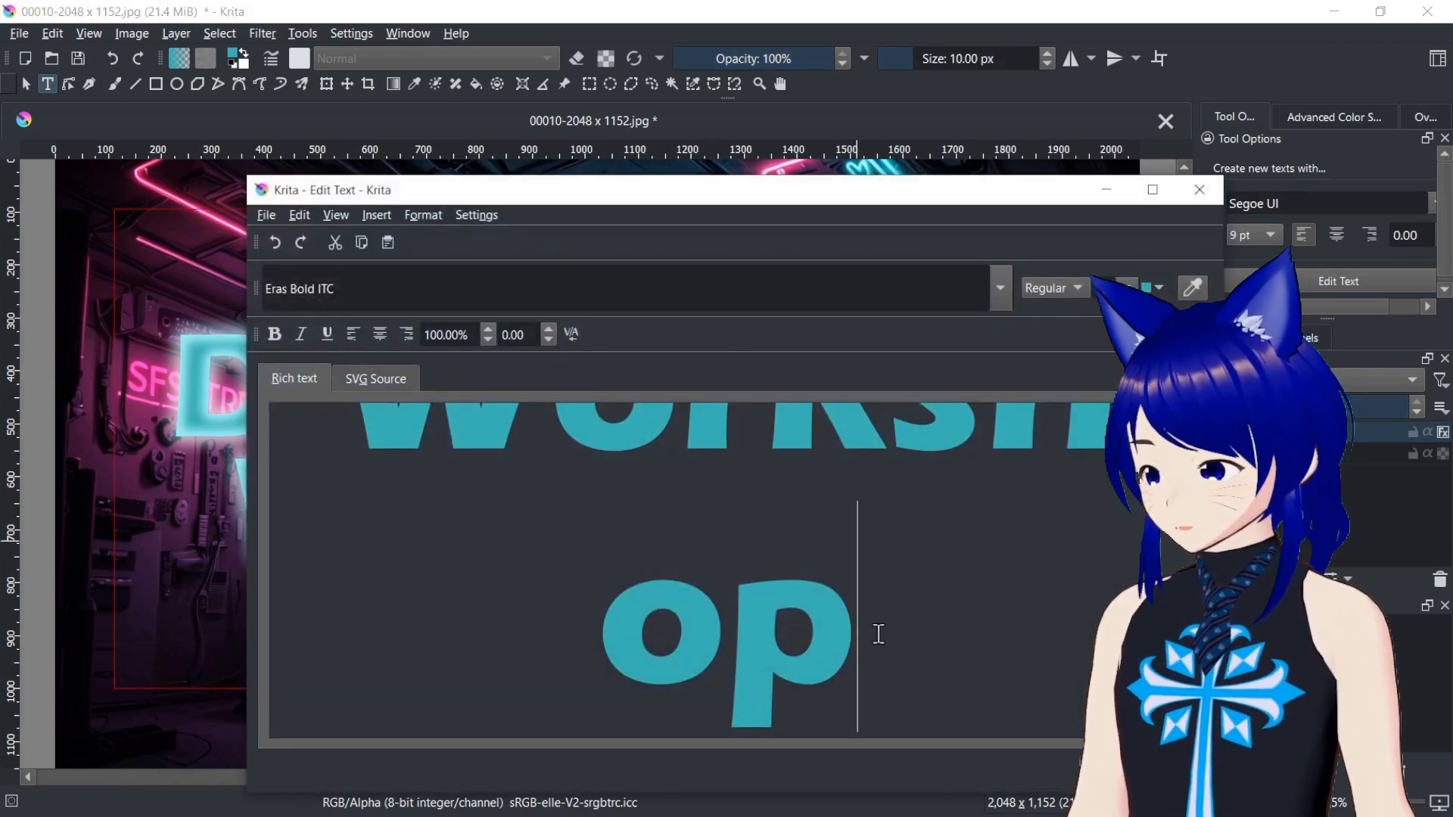
key("ctrl+a")
left_click(488, 329)
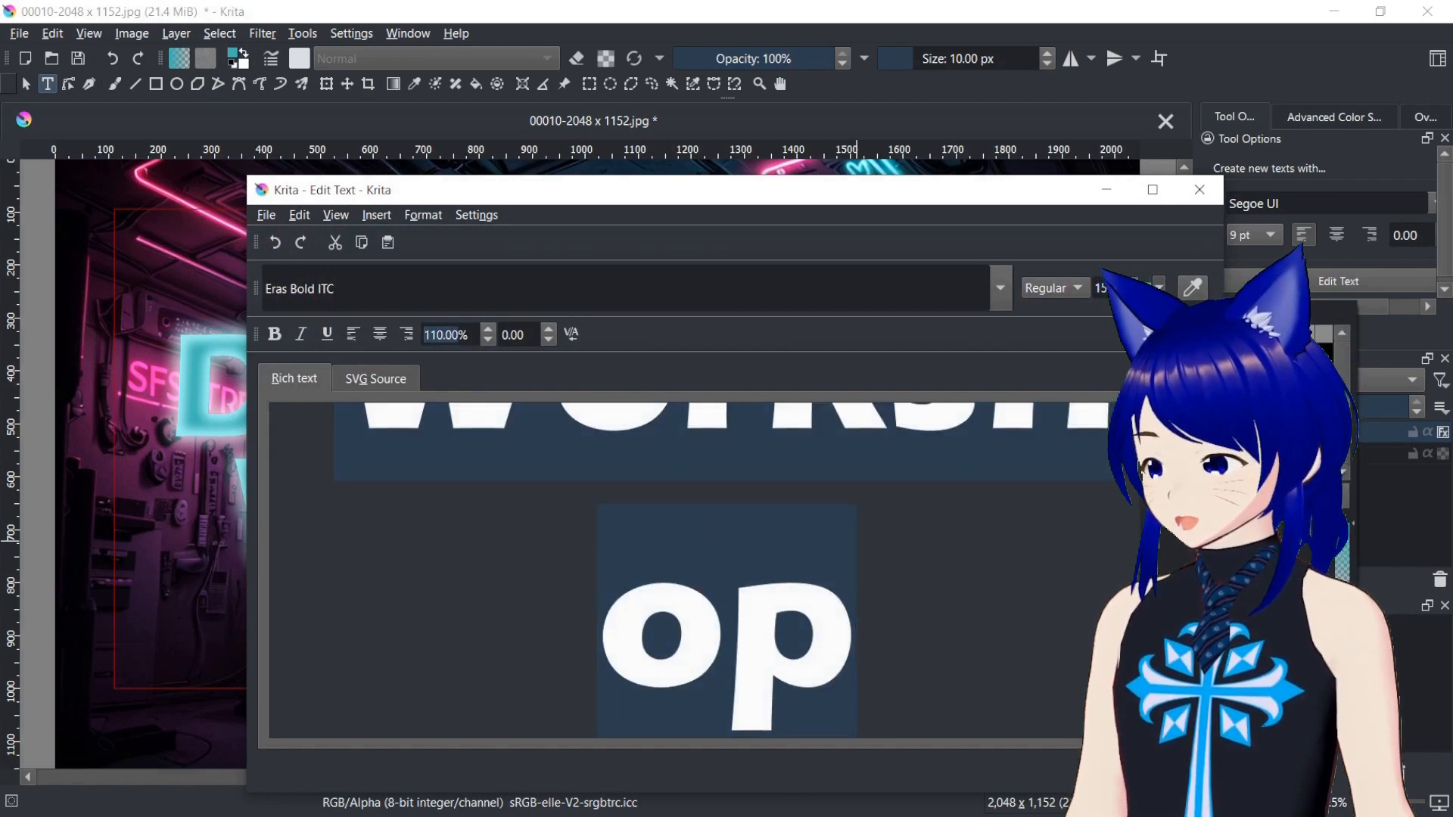
left_click(1159, 287)
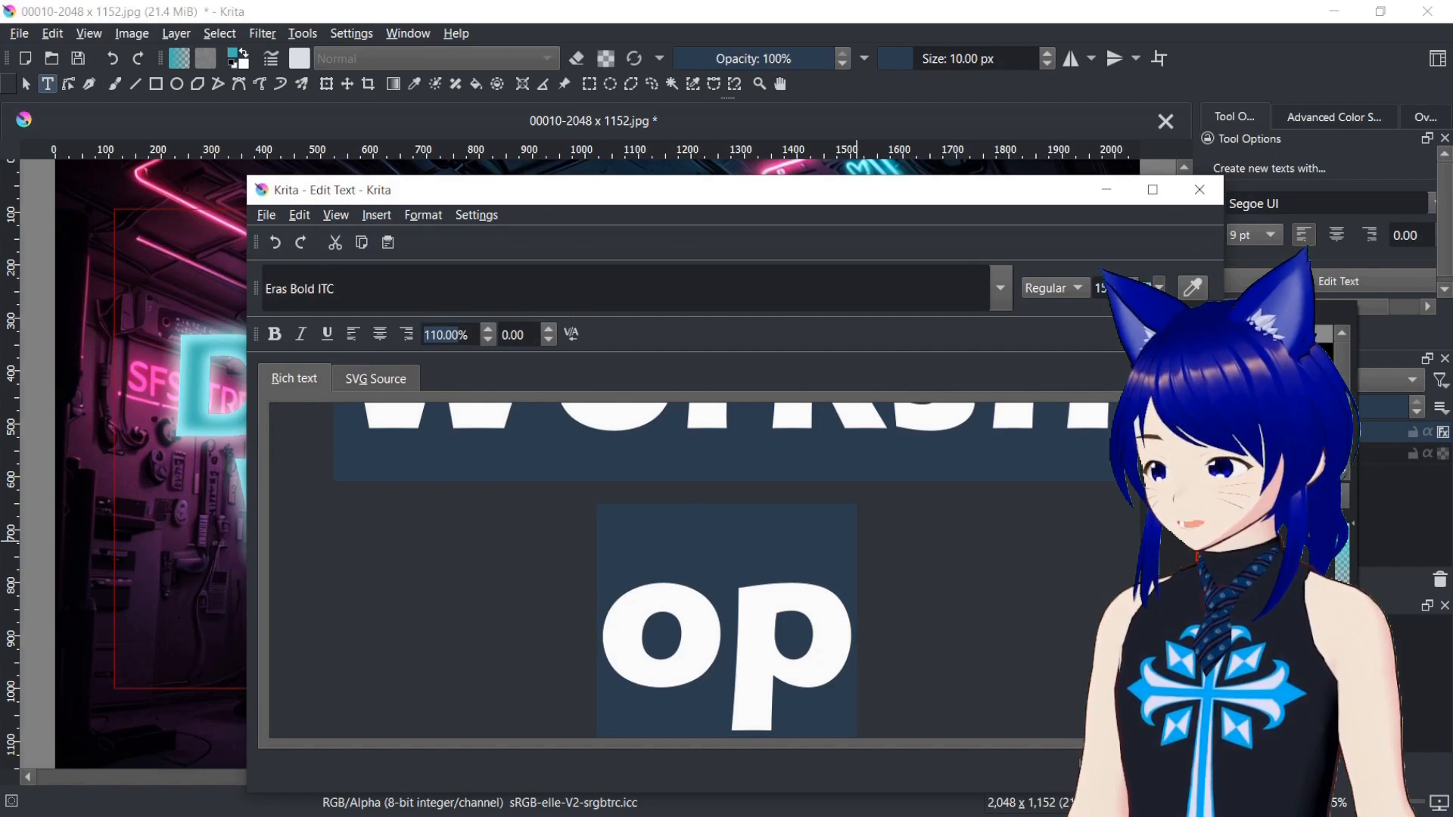
left_click(1113, 768)
left_click(1181, 767)
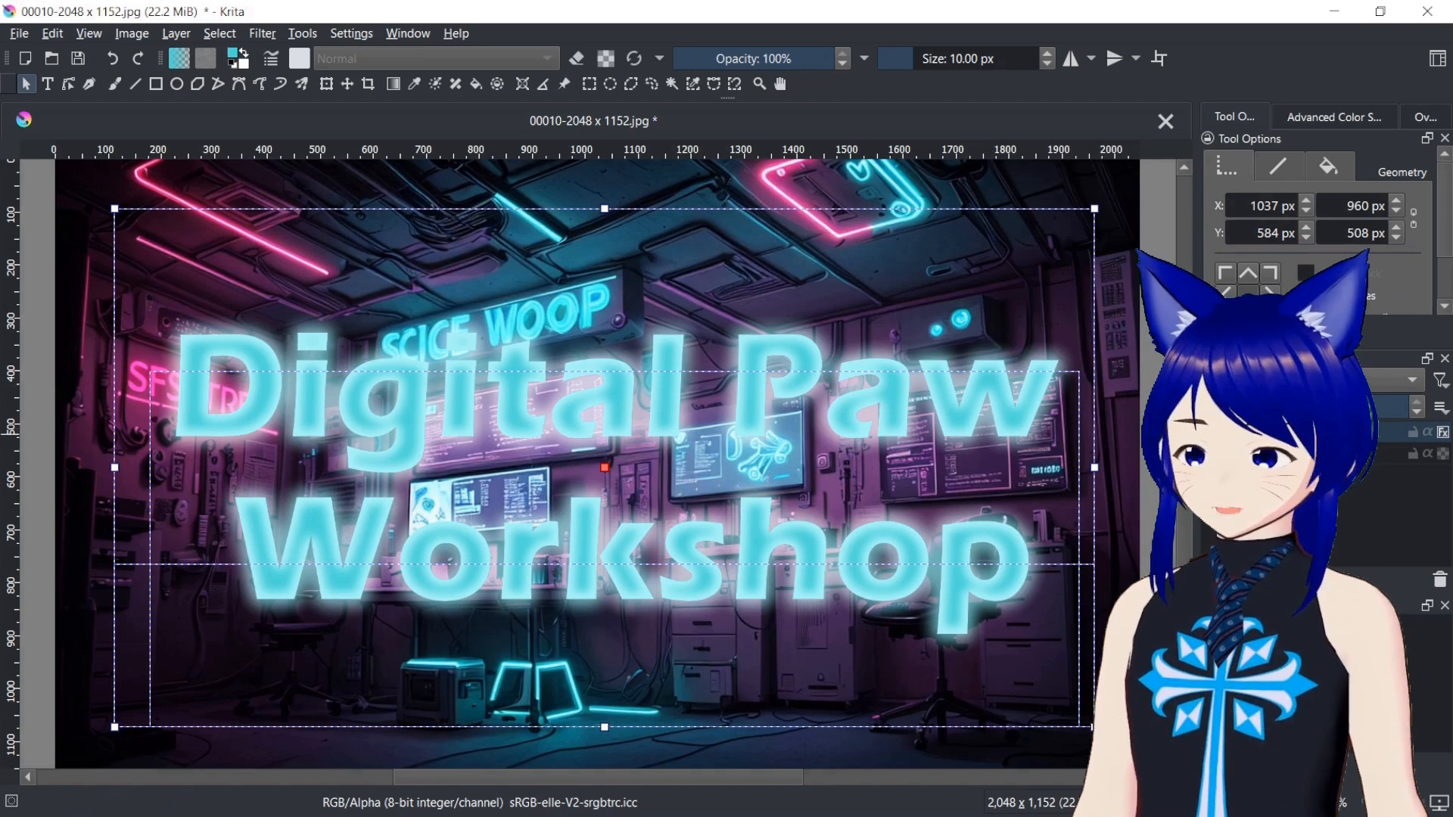
Raise the text layer's outer glow opacity to 100%, try a 49% noise and return the noise to 0%.
right_click(1287, 432)
left_click(1212, 41)
left_click(408, 163)
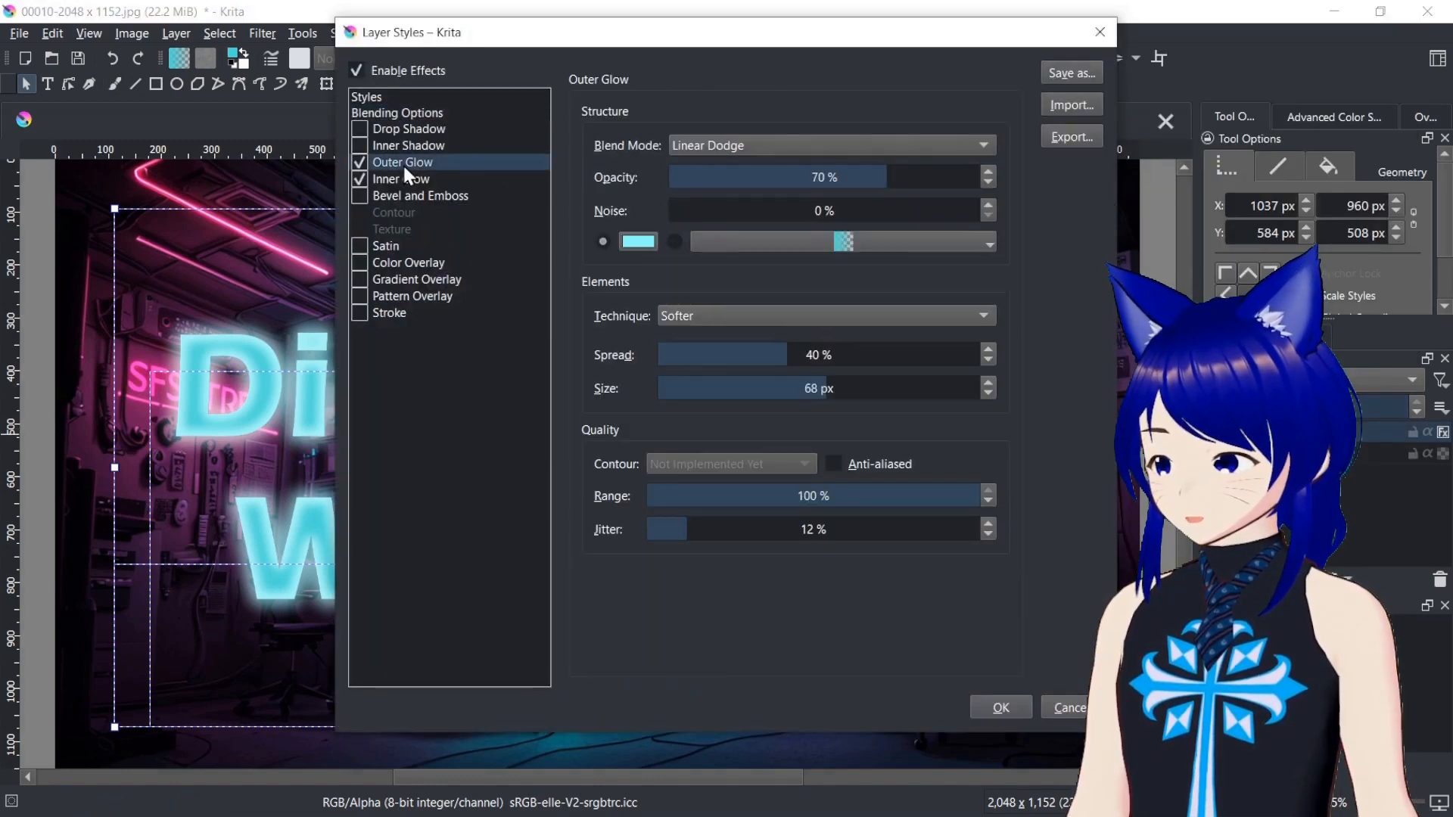
left_click_drag(876, 174, 988, 179)
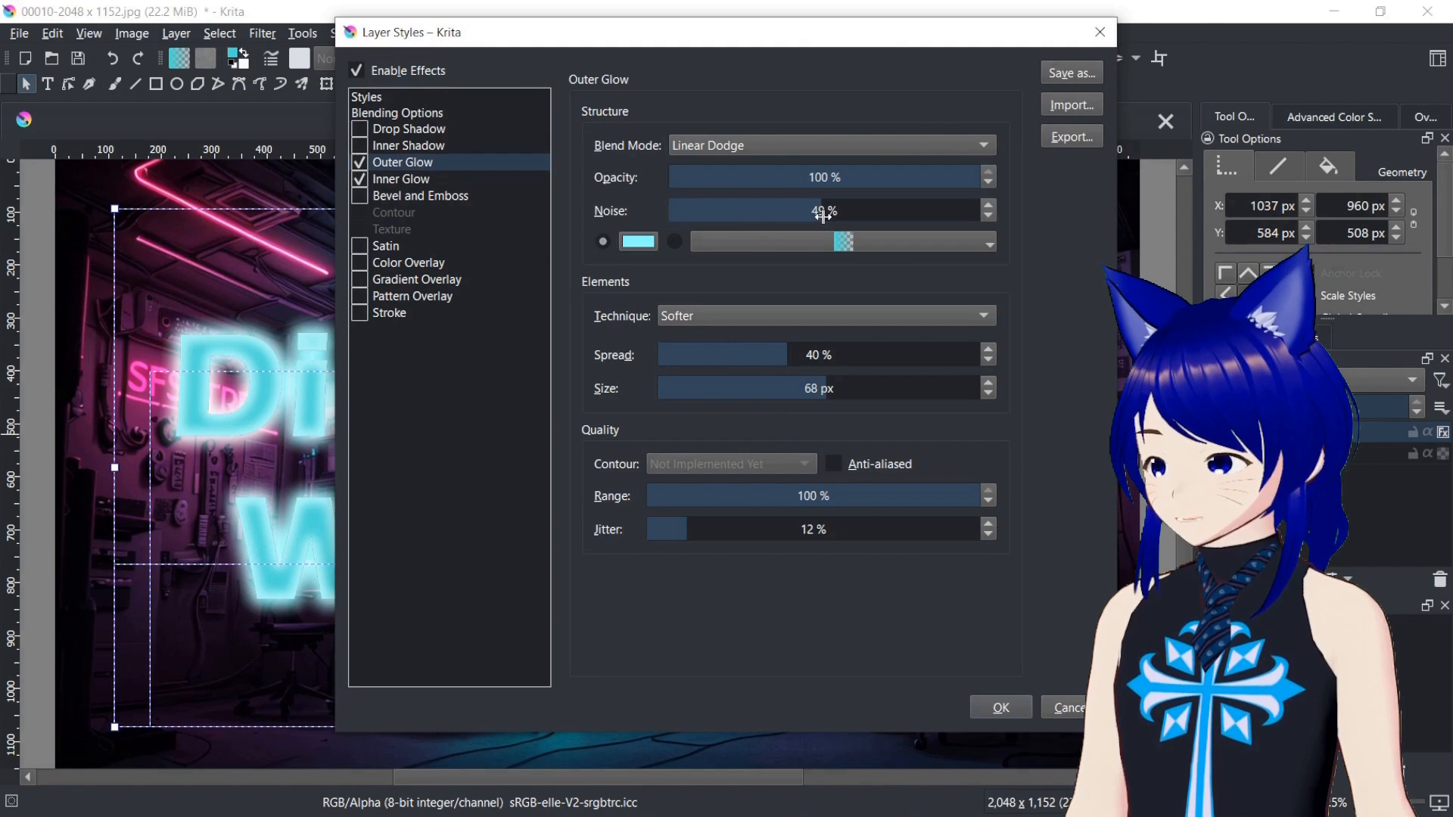
left_click_drag(680, 28, 870, 36)
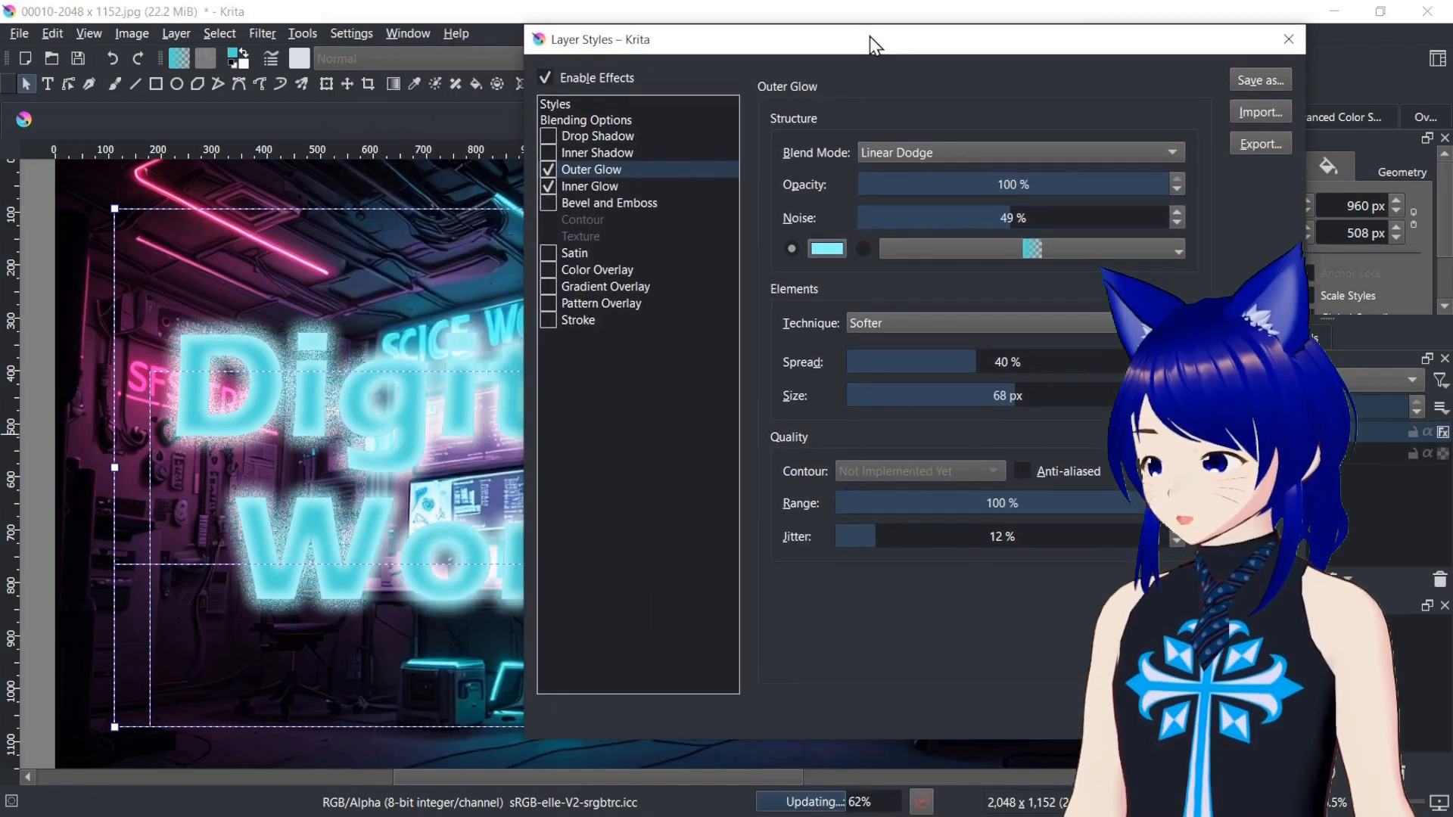
left_click_drag(976, 220, 853, 218)
left_click(1037, 247)
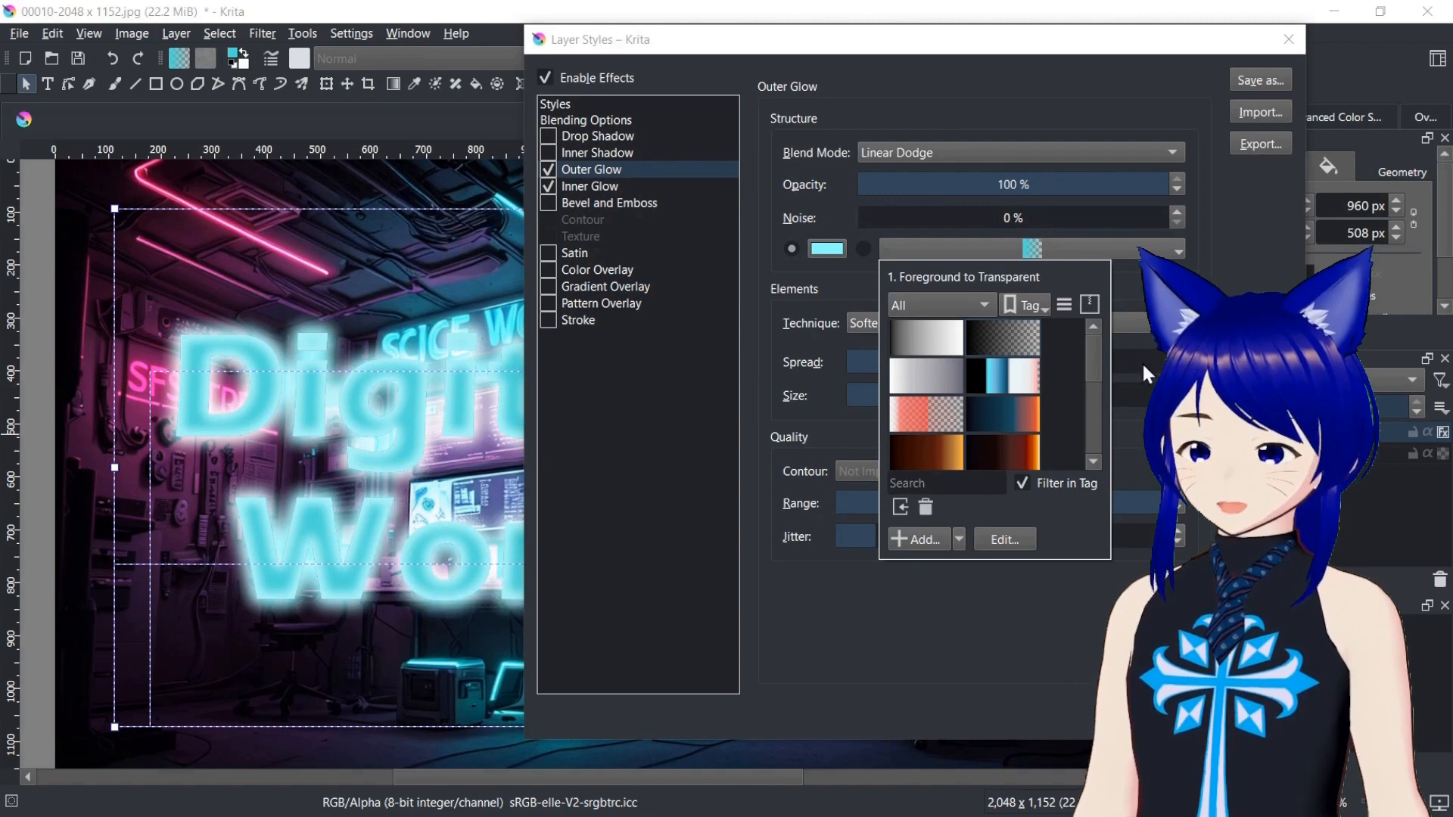
left_click(1228, 281)
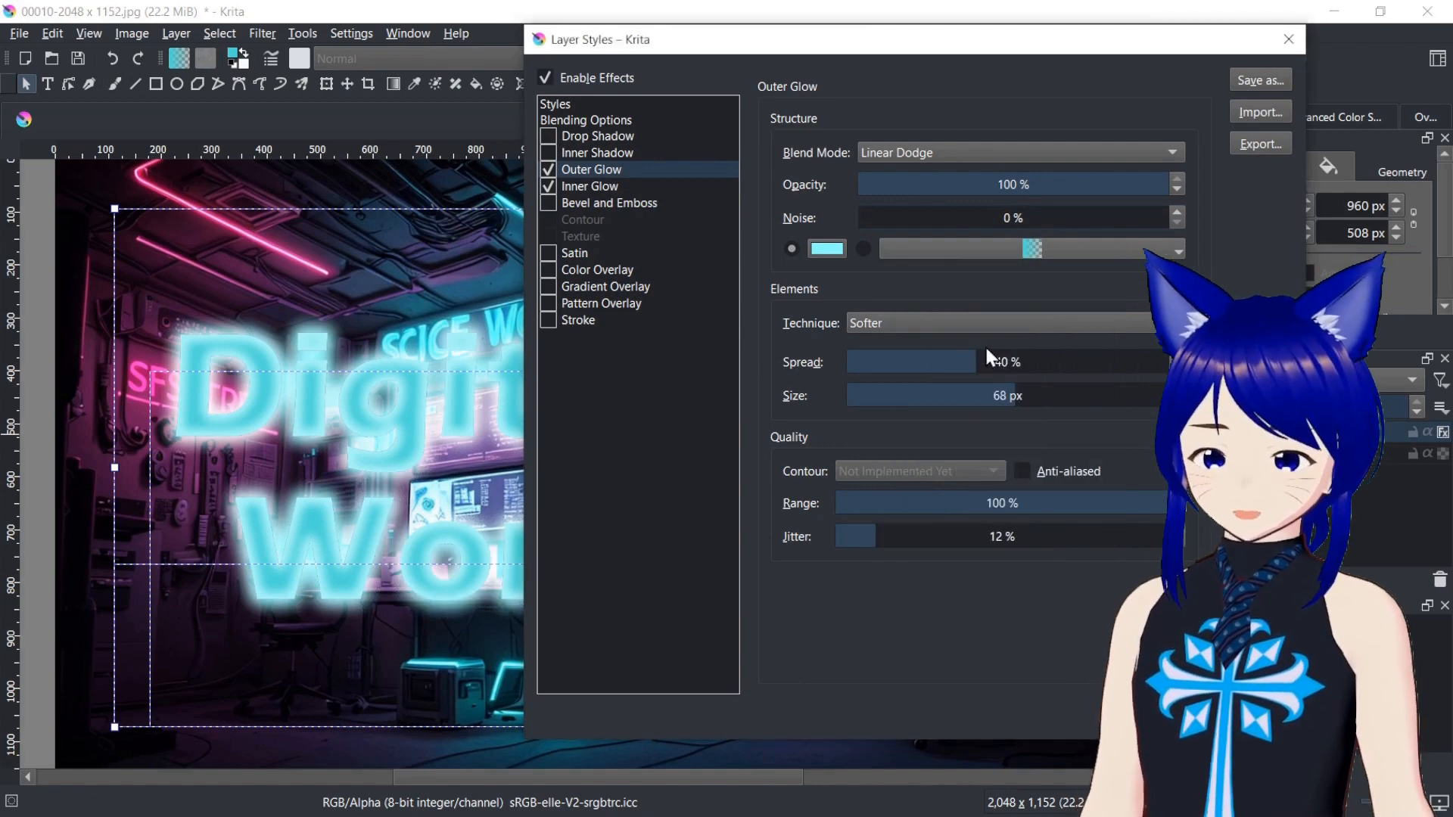
Try the Luminosity blend mode on the outer glow and switch it to Color.
left_click(961, 153)
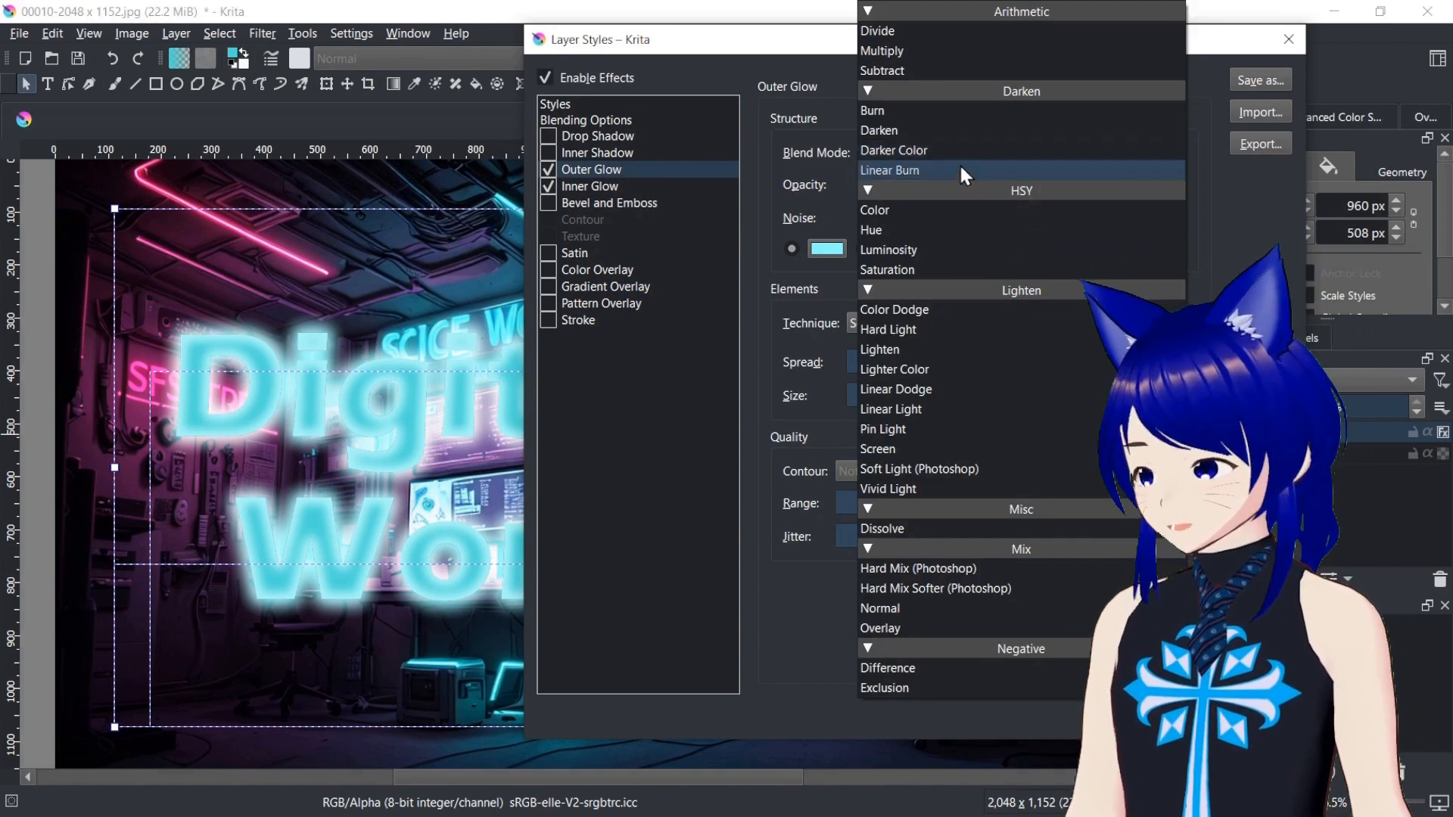
left_click(943, 243)
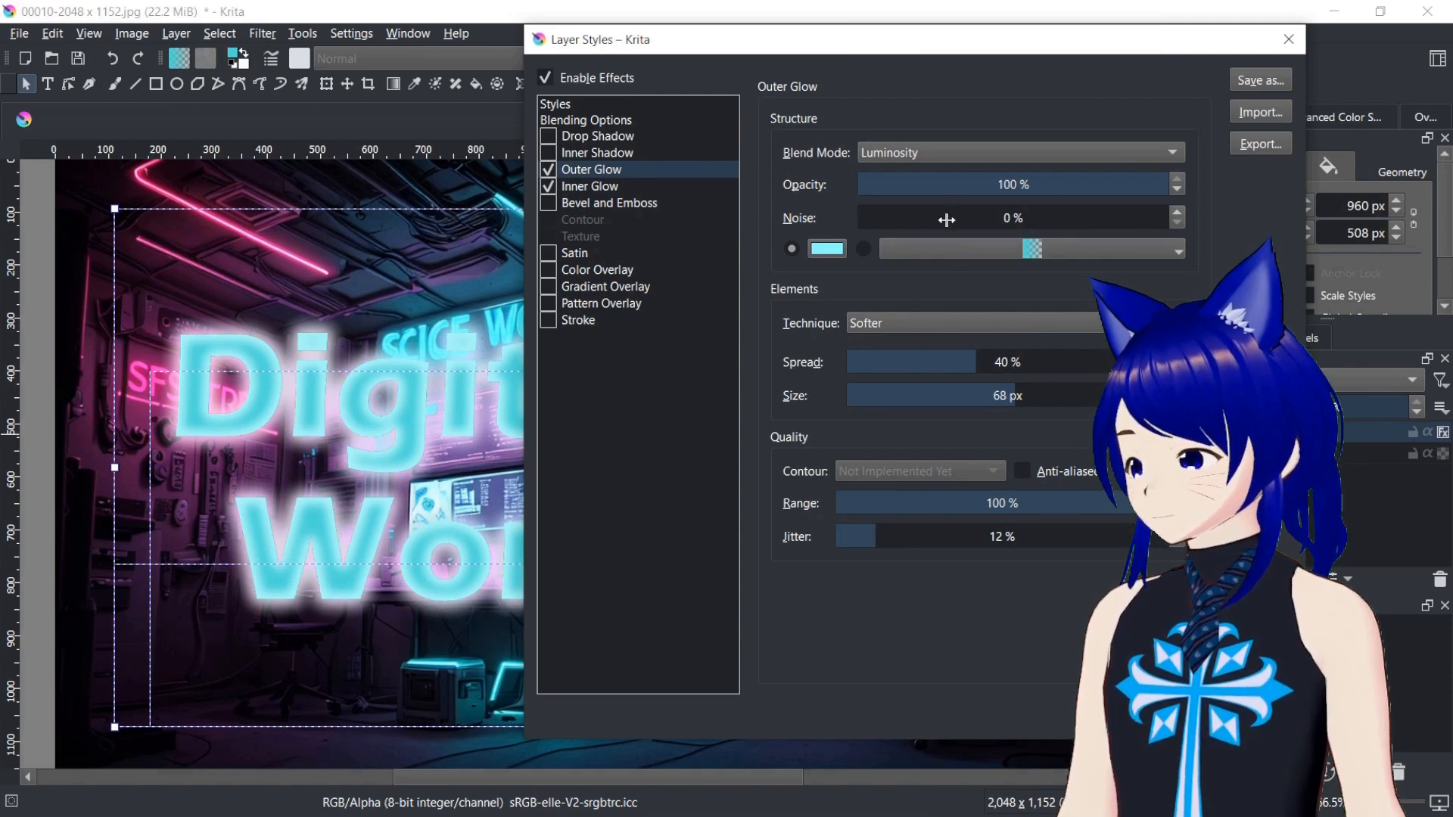
left_click(956, 159)
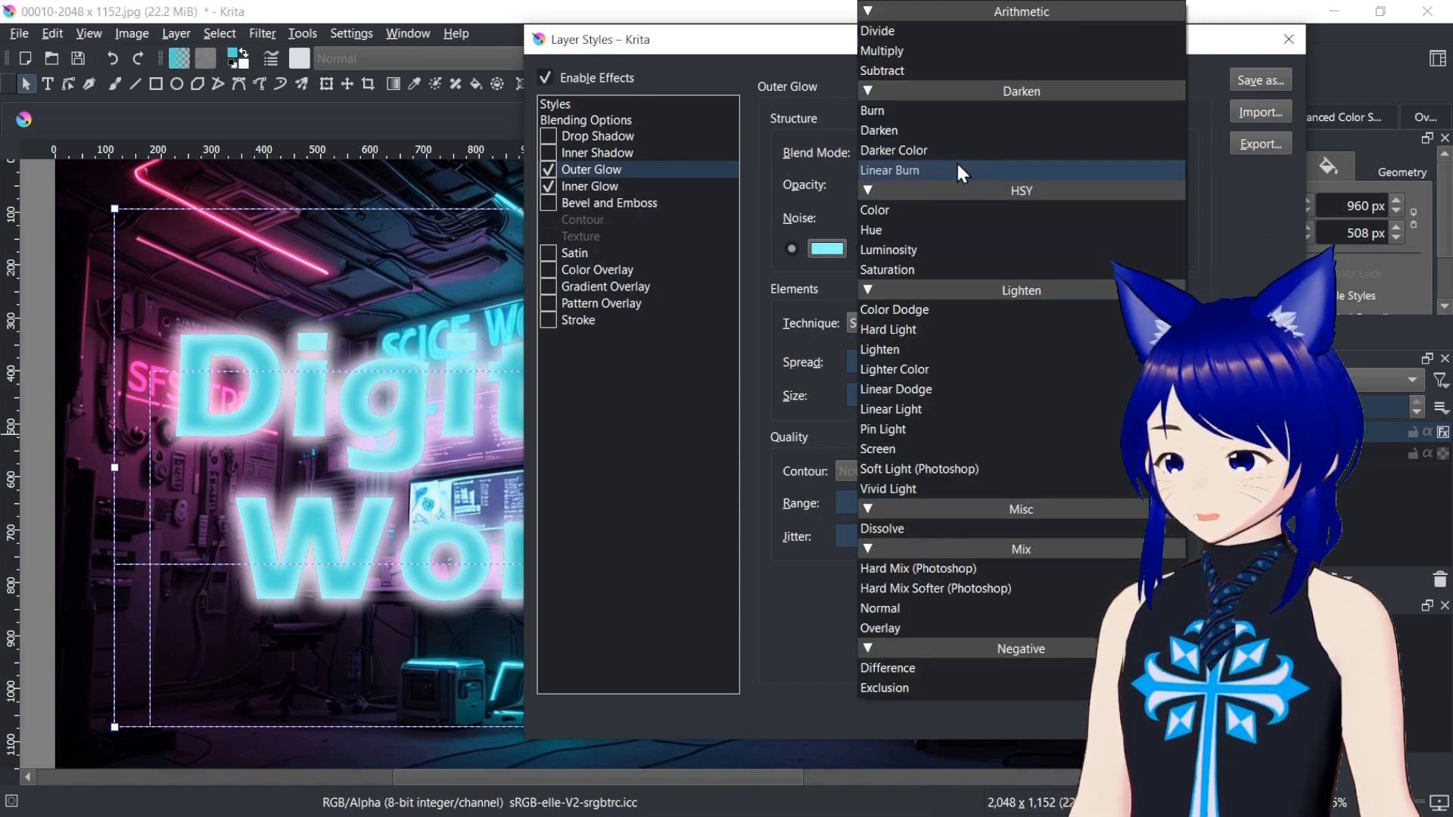
left_click(952, 209)
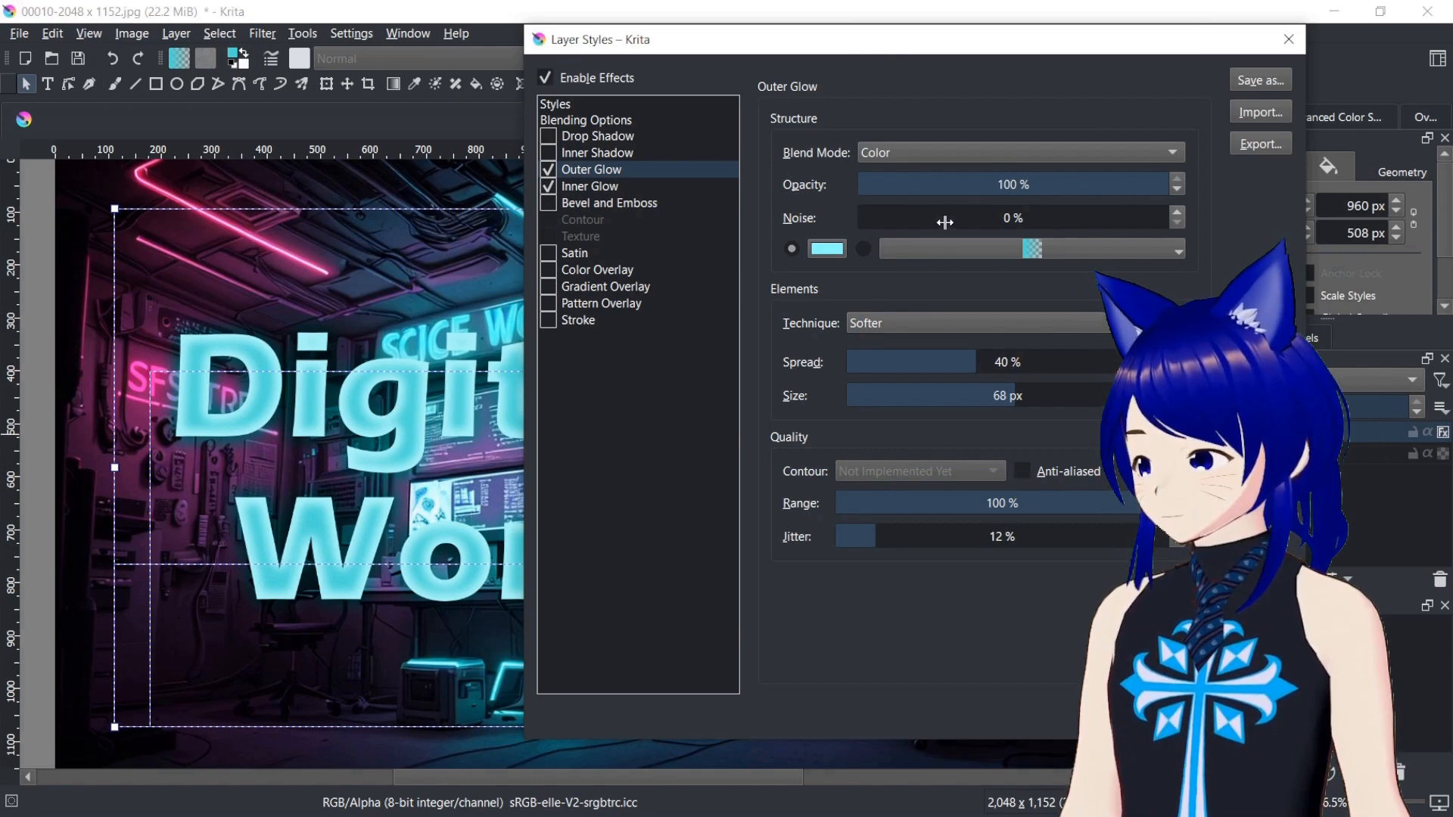
Set the outer glow's jitter to 36%, spread to 55% and size to 145 px, and apply the layer style.
left_click_drag(875, 539, 955, 543)
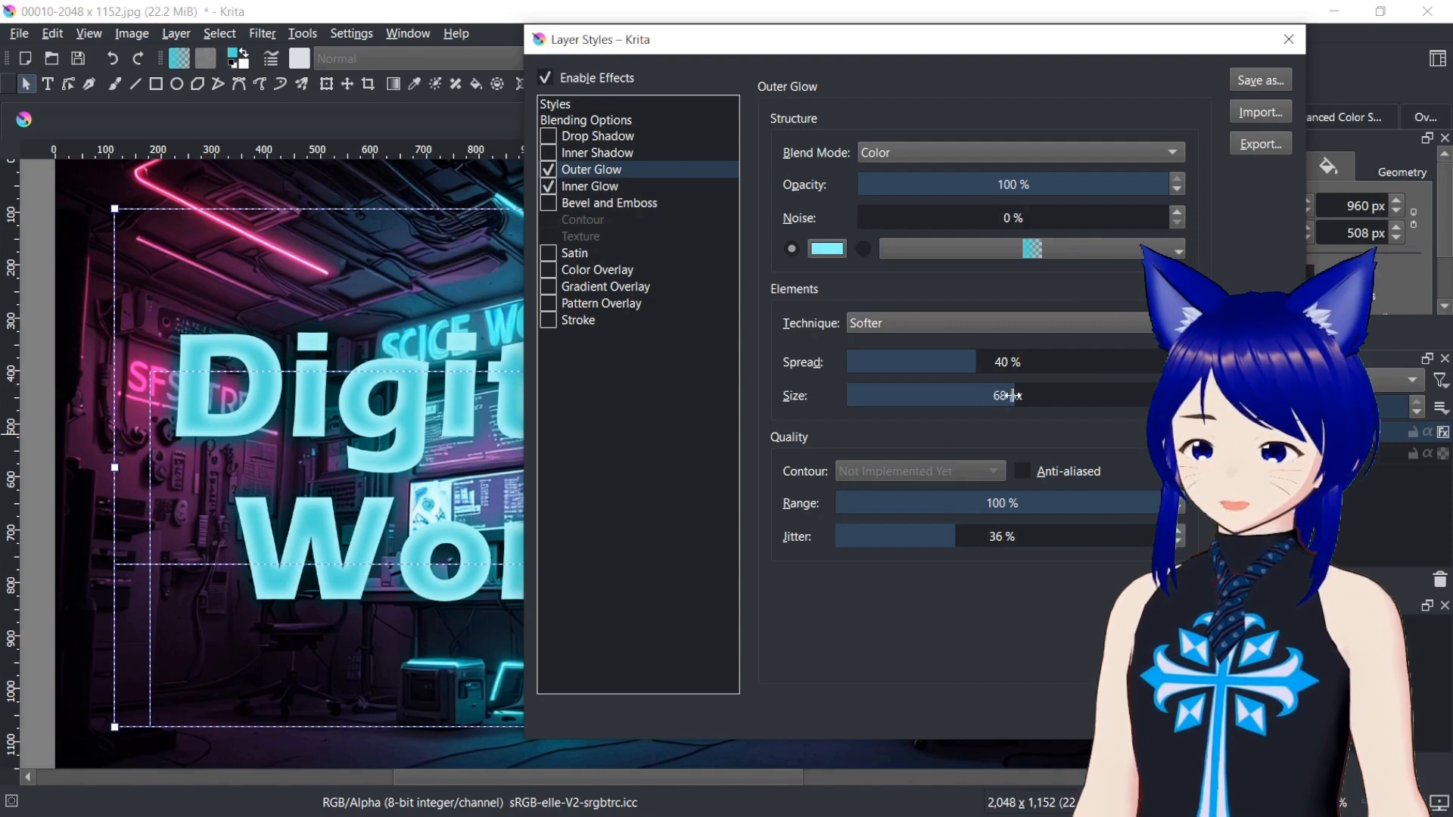
left_click(1024, 363)
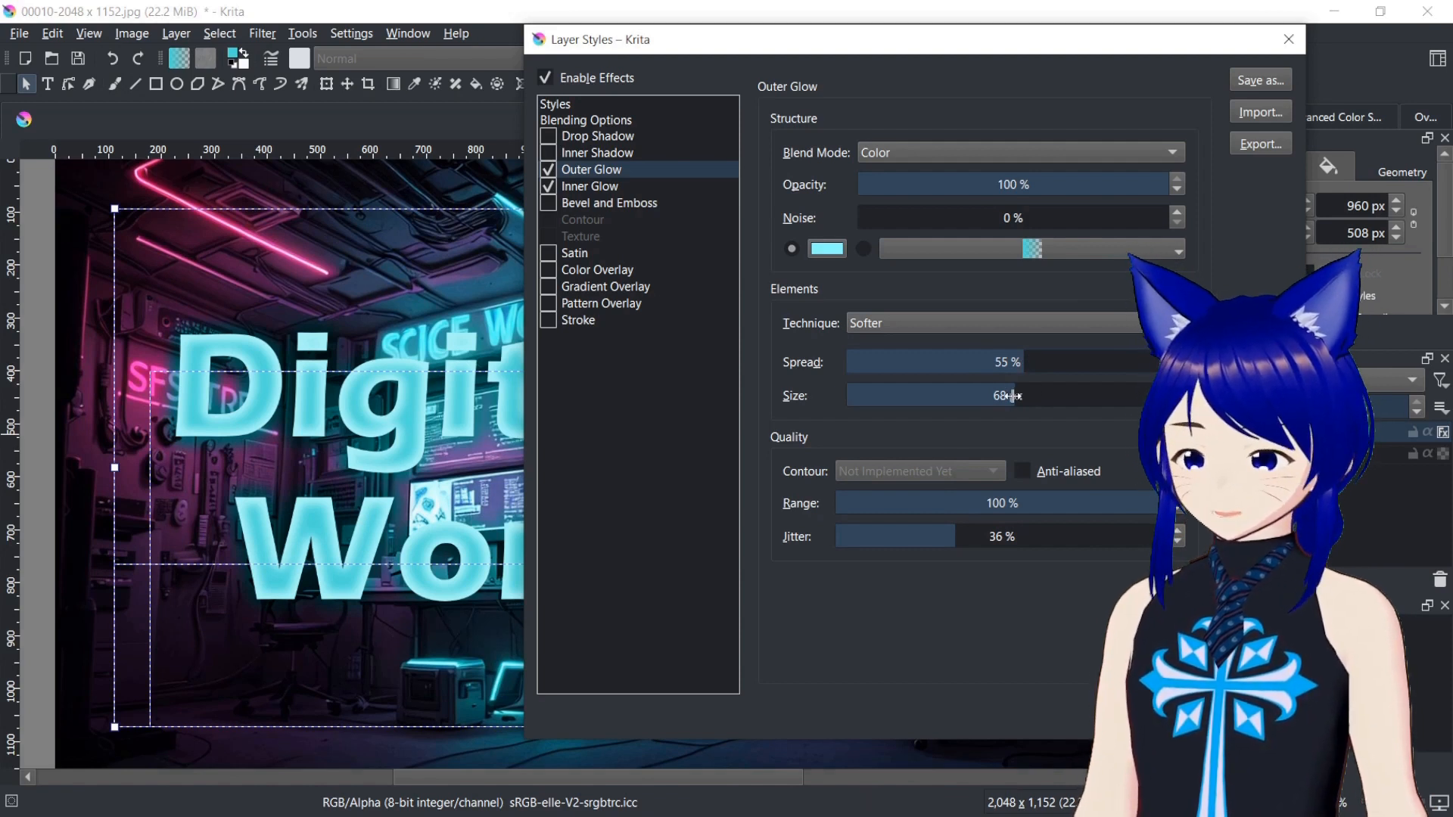
left_click_drag(1029, 403, 1139, 405)
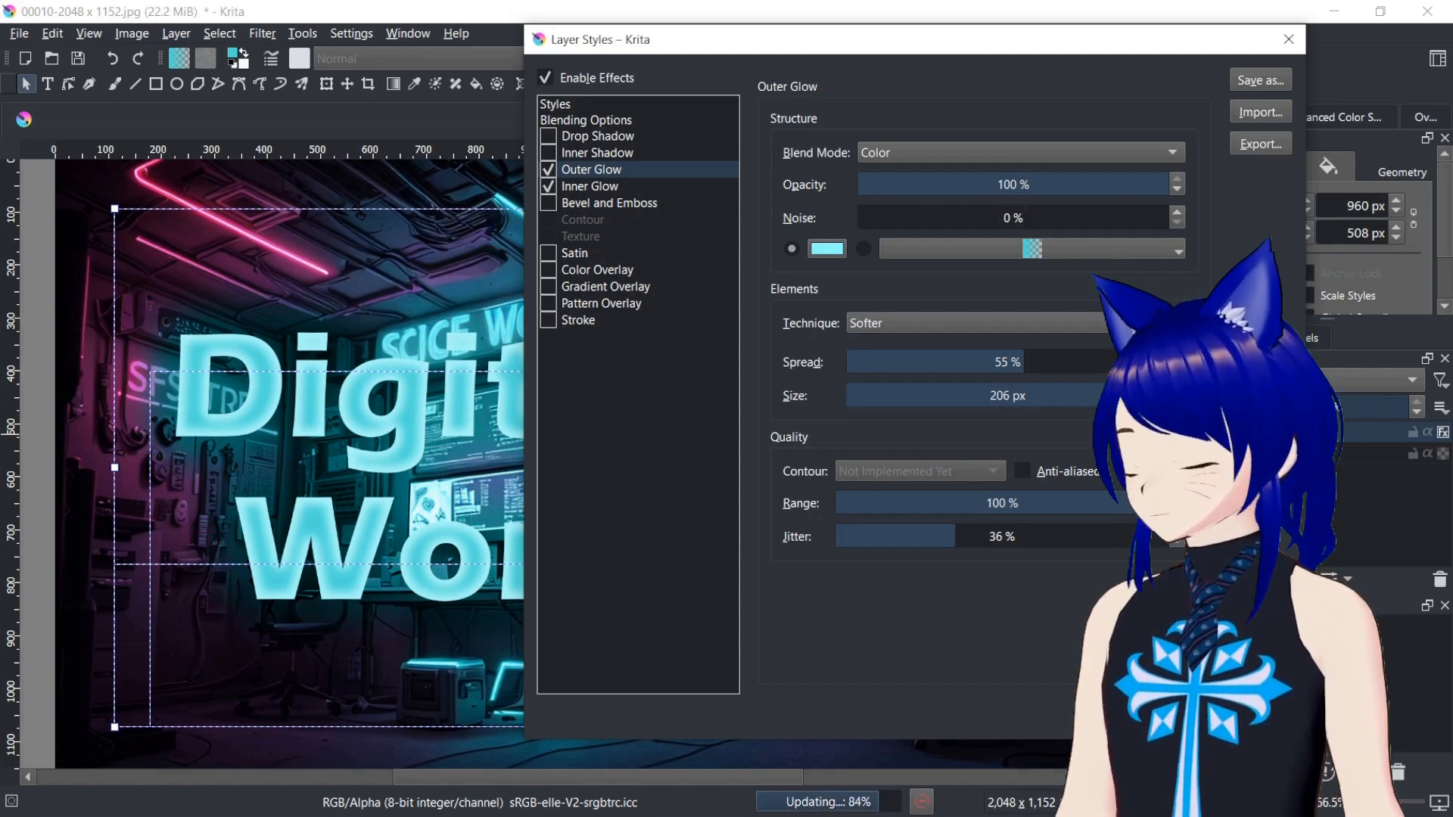
left_click(1087, 394)
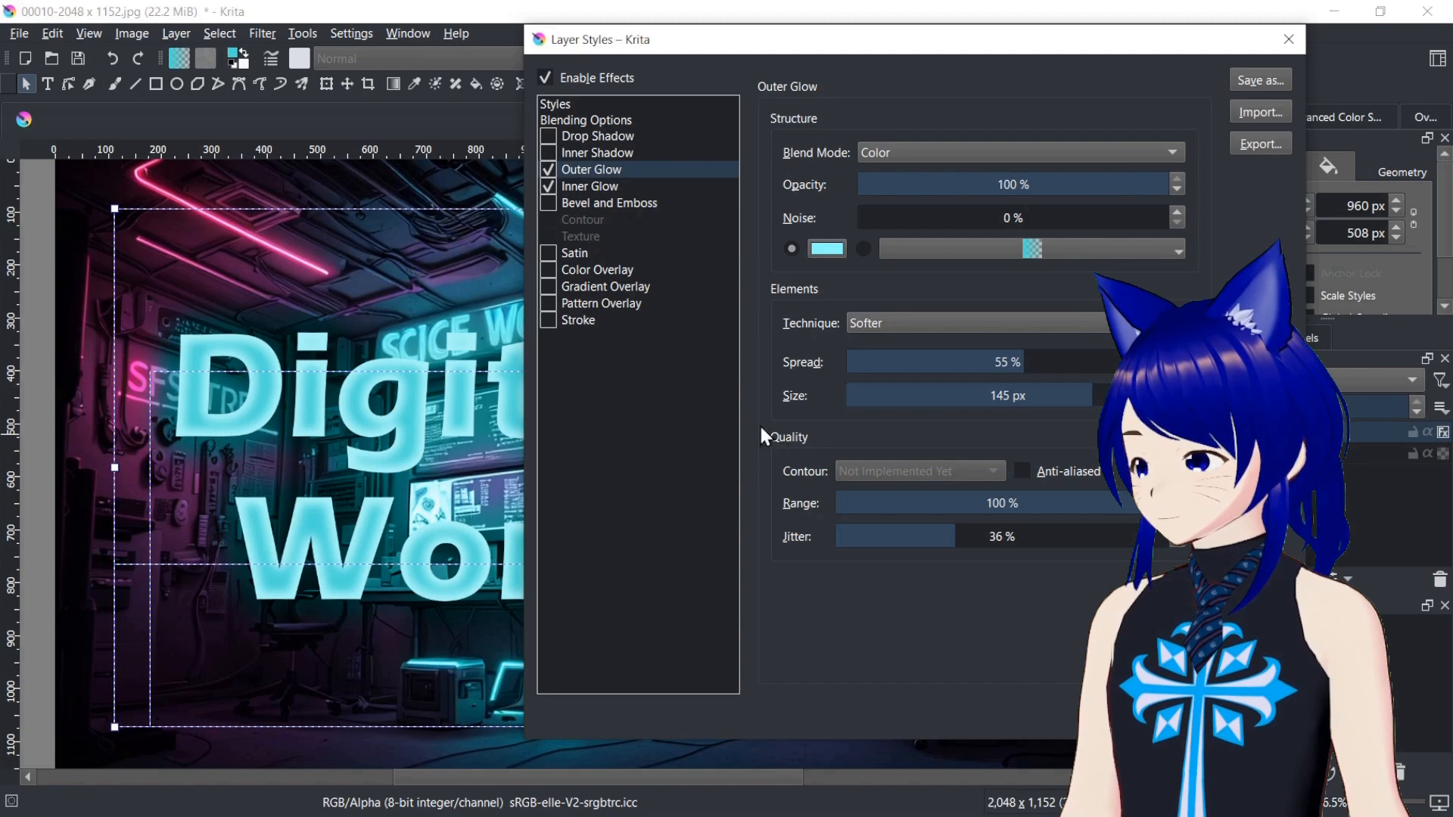
left_click(598, 187)
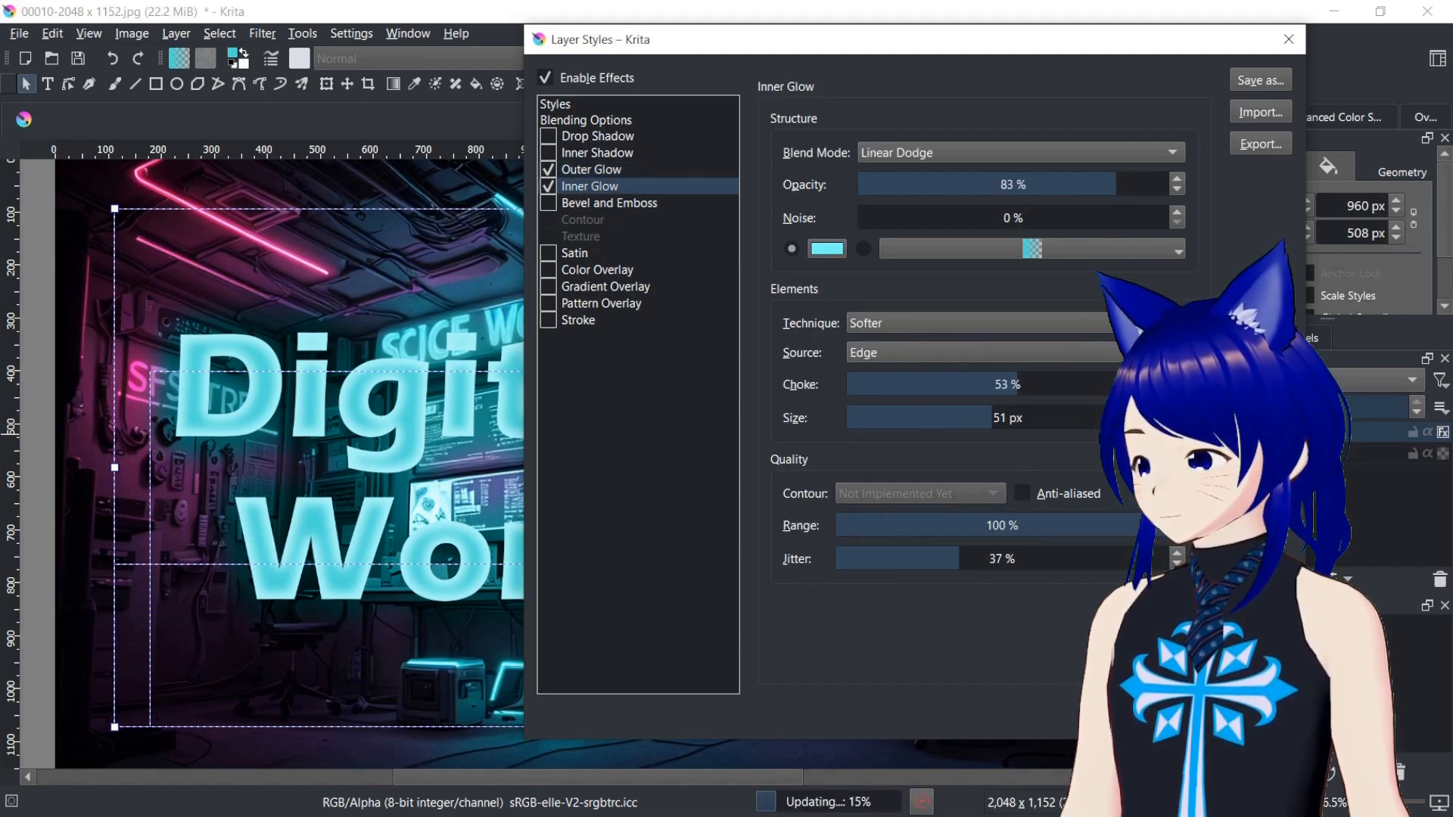
left_click(1193, 716)
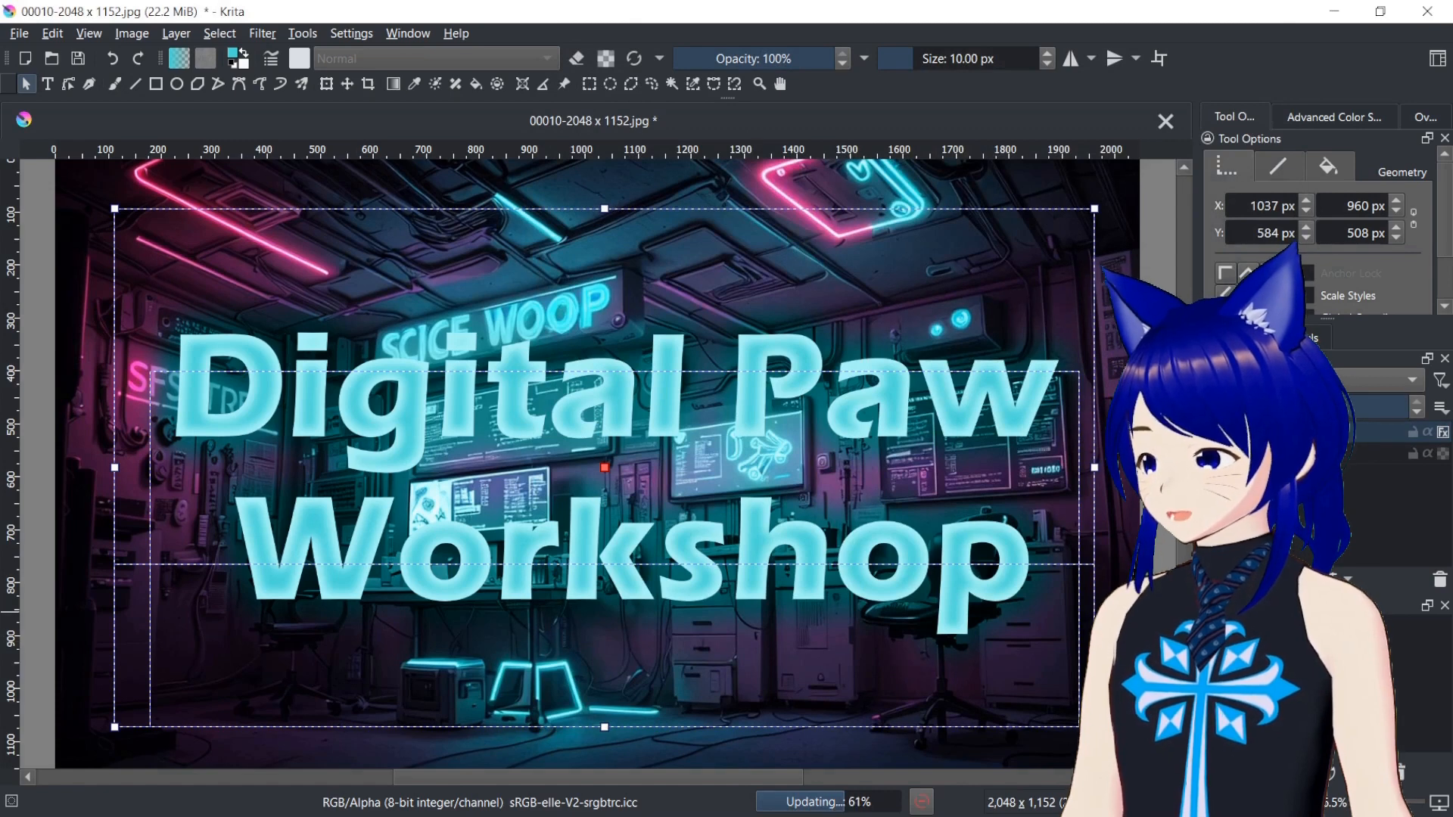